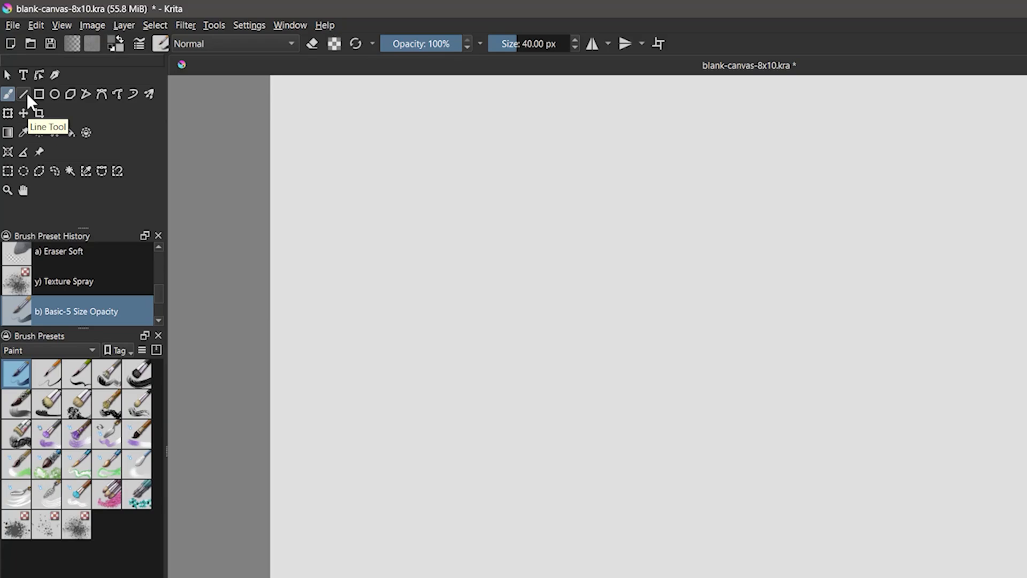
Draw several straight lines, including a vertical one, using the Dry Textured Creases preset.
left_click(26, 93)
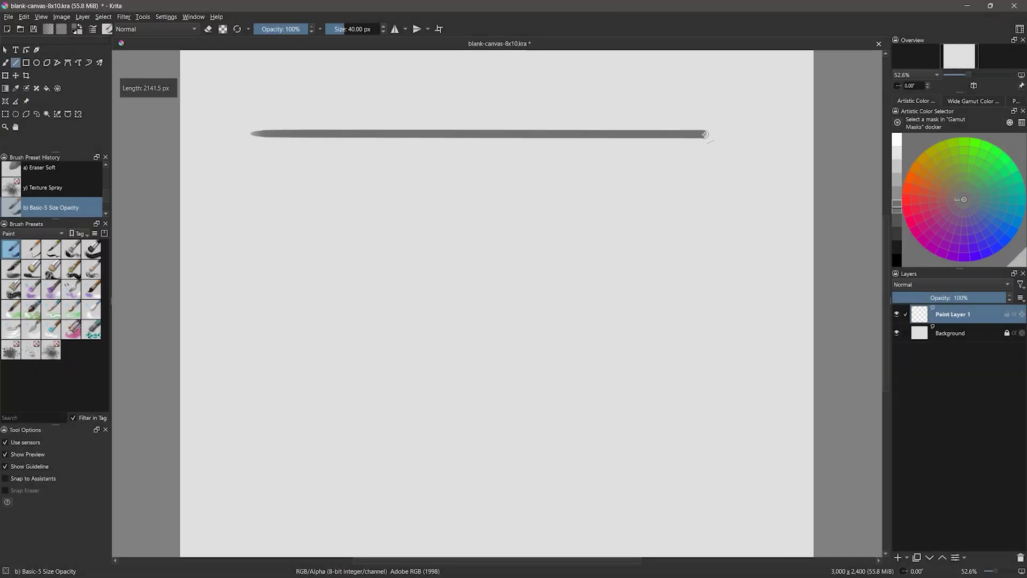
left_click(10, 288)
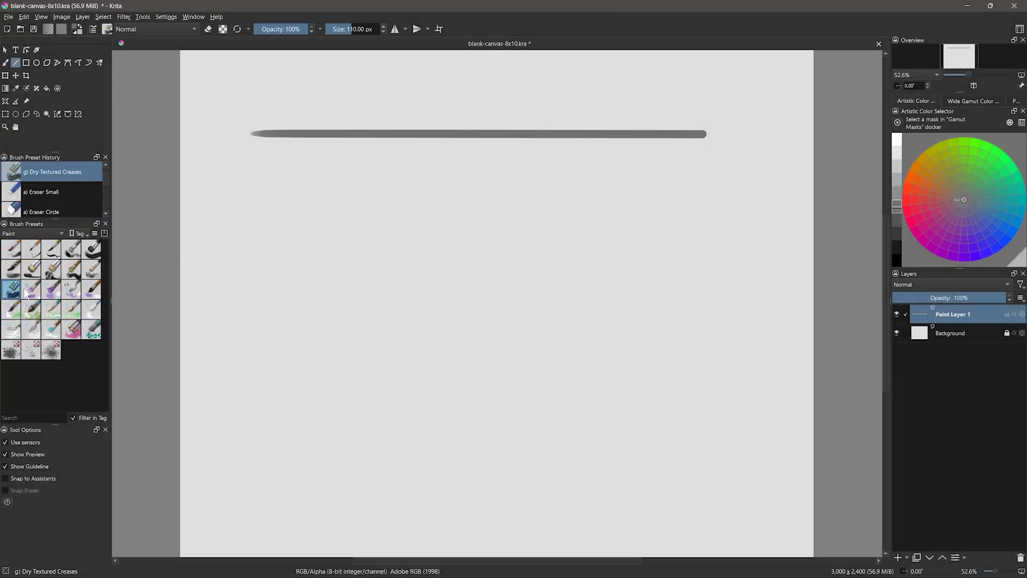
left_click_drag(256, 186, 695, 184)
left_click_drag(260, 252, 695, 256)
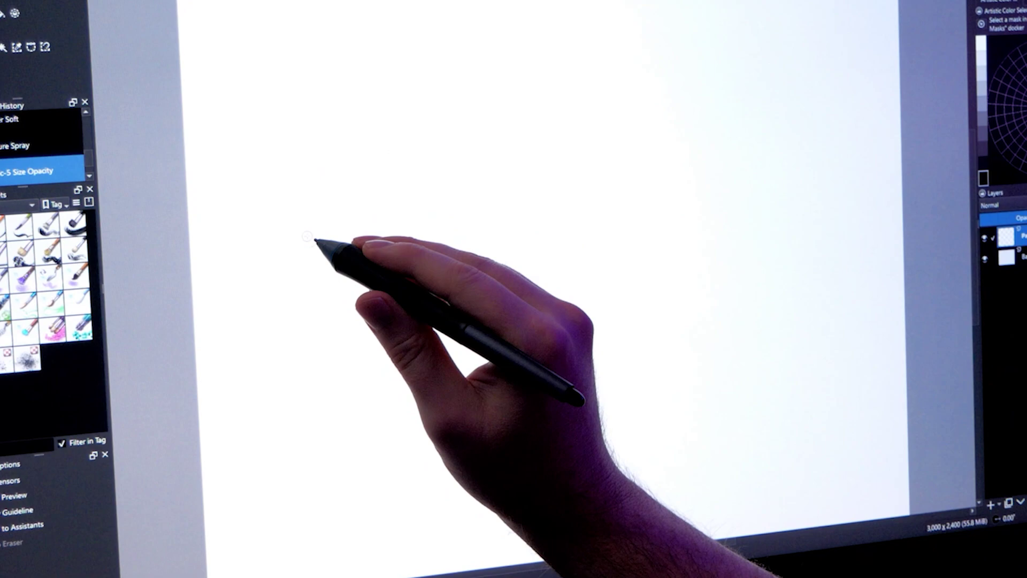
mouse_move(297, 245)
left_mouse_down()
mouse_move(280, 239)
mouse_move(856, 199)
mouse_move(810, 217)
mouse_move(809, 184)
left_mouse_up()
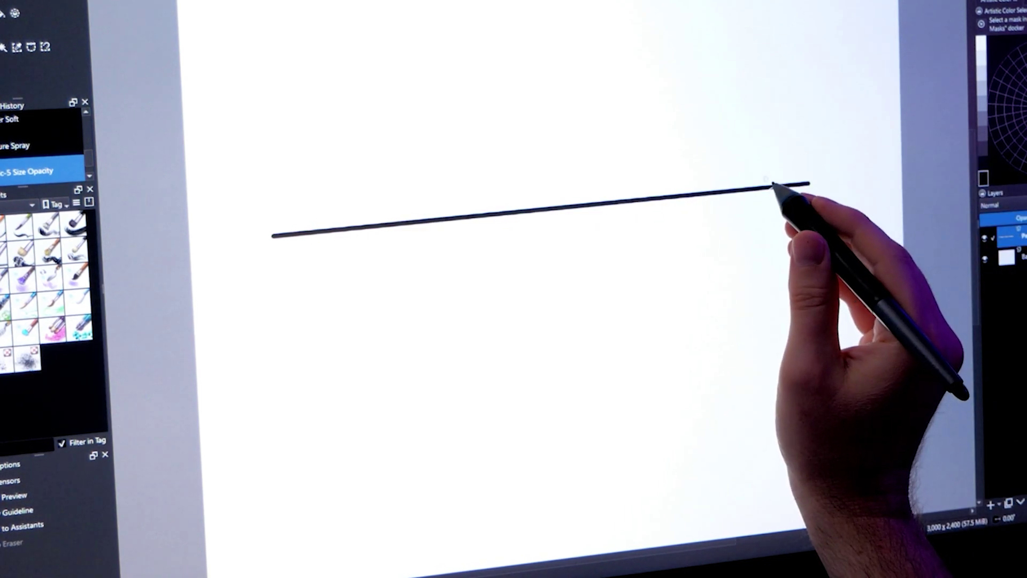
left_click_drag(562, 241, 559, 183)
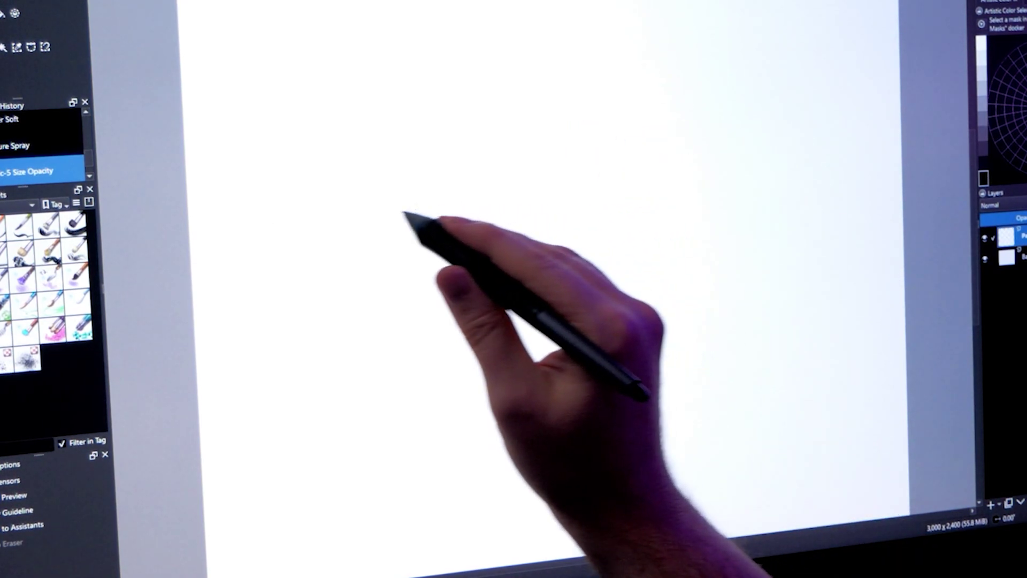
left_click_drag(332, 225, 765, 187)
key("alt")
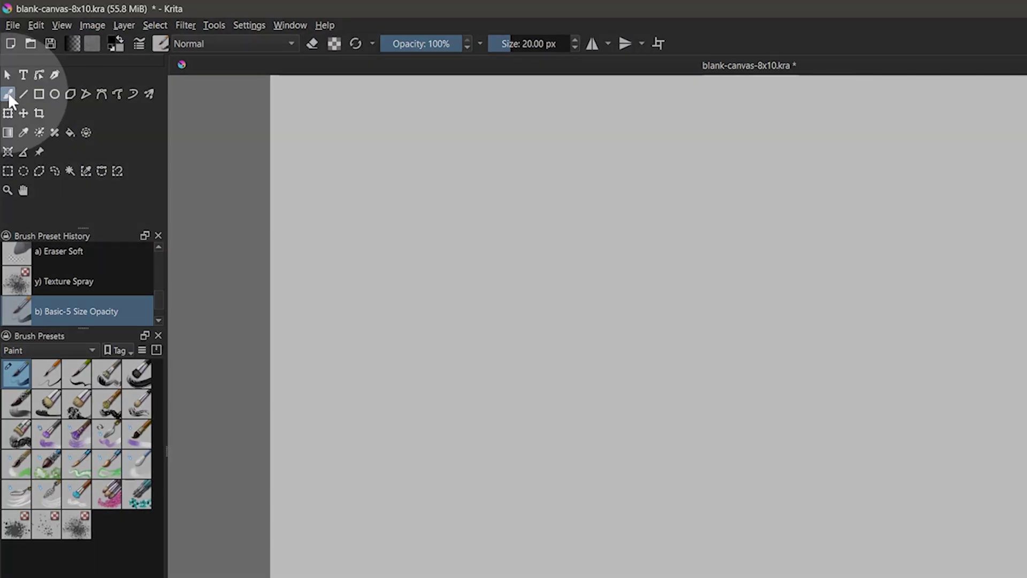
Doodle a freehand squiggle, two slashes and a box with a scribble inside.
left_click(8, 94)
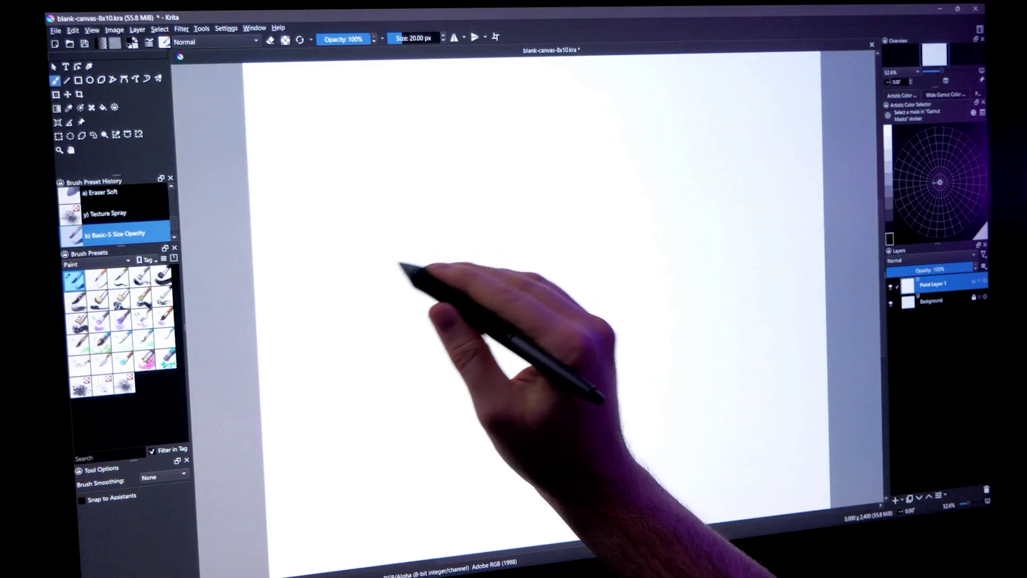
left_click_drag(355, 289, 499, 195)
mouse_move(567, 252)
left_mouse_down()
mouse_move(588, 171)
mouse_move(624, 167)
left_mouse_up()
mouse_move(637, 294)
left_mouse_down()
mouse_move(767, 238)
mouse_move(749, 241)
left_mouse_up()
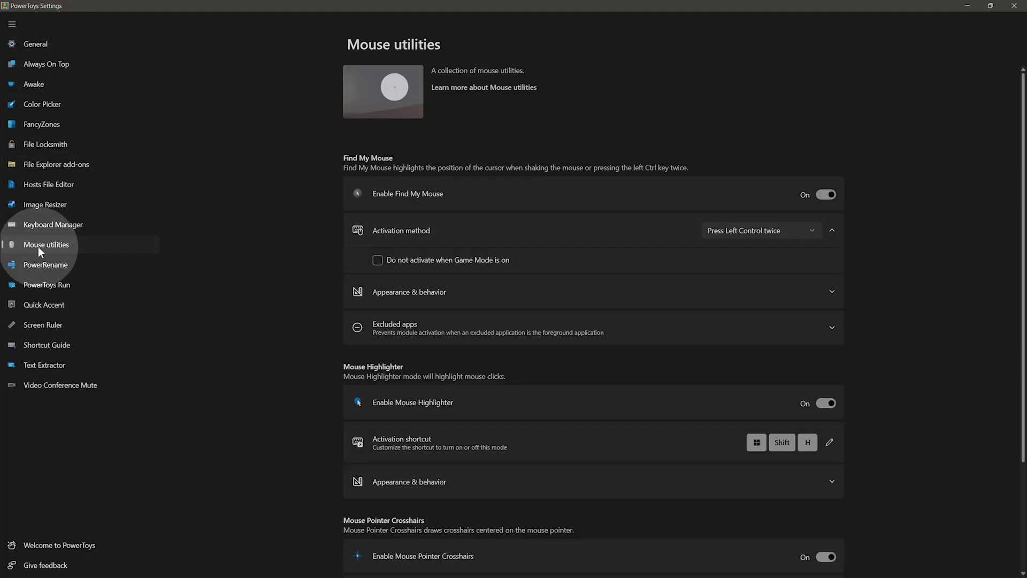
Demonstrate the Mouse Highlighter with a click circle and two held-press drags.
left_click(245, 259)
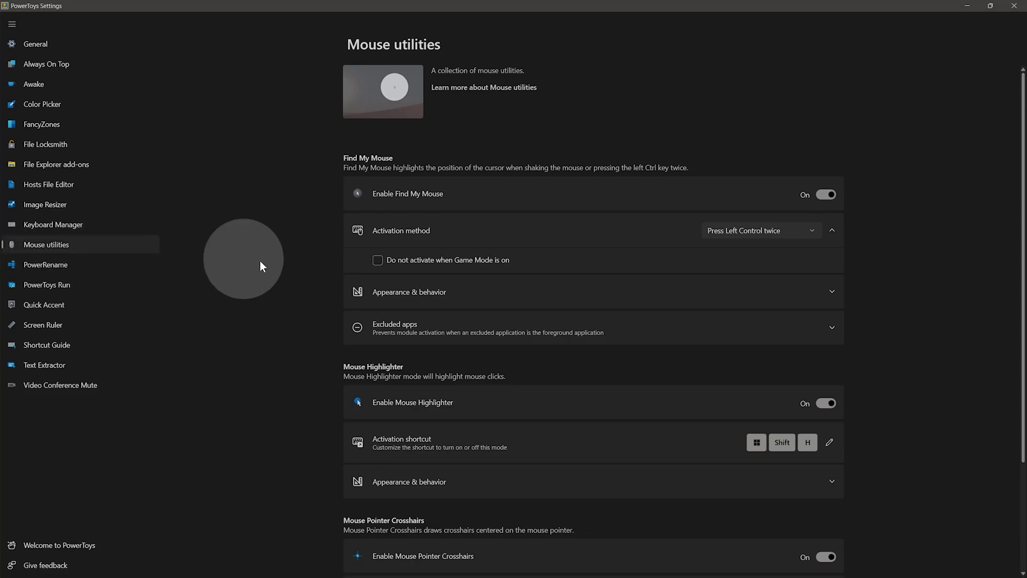
mouse_move(260, 261)
left_mouse_down()
mouse_move(982, 287)
mouse_move(1022, 297)
mouse_move(1025, 420)
left_mouse_up()
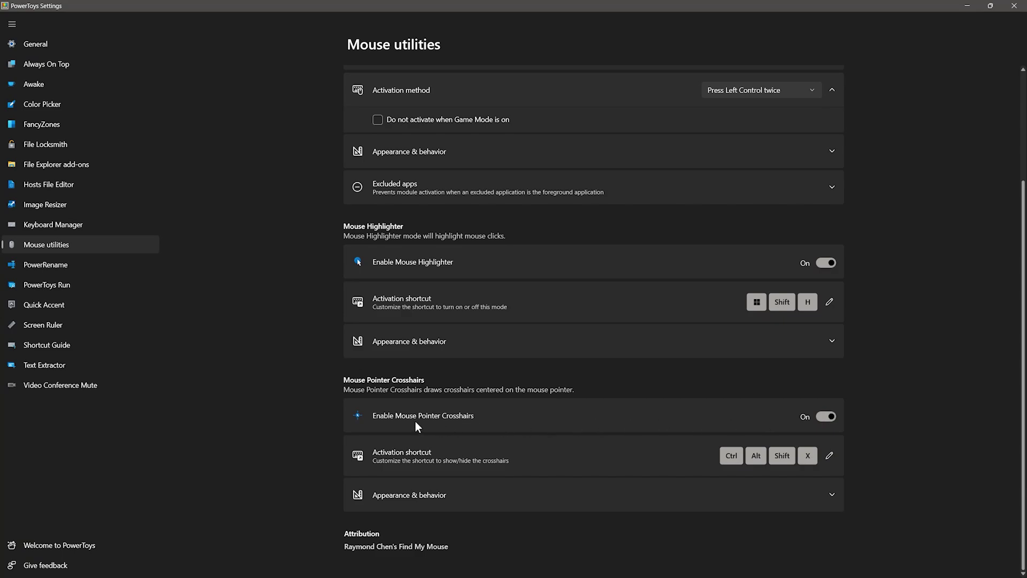
mouse_move(415, 421)
left_mouse_down()
mouse_move(408, 409)
mouse_move(528, 434)
mouse_move(802, 451)
mouse_move(766, 456)
left_mouse_up()
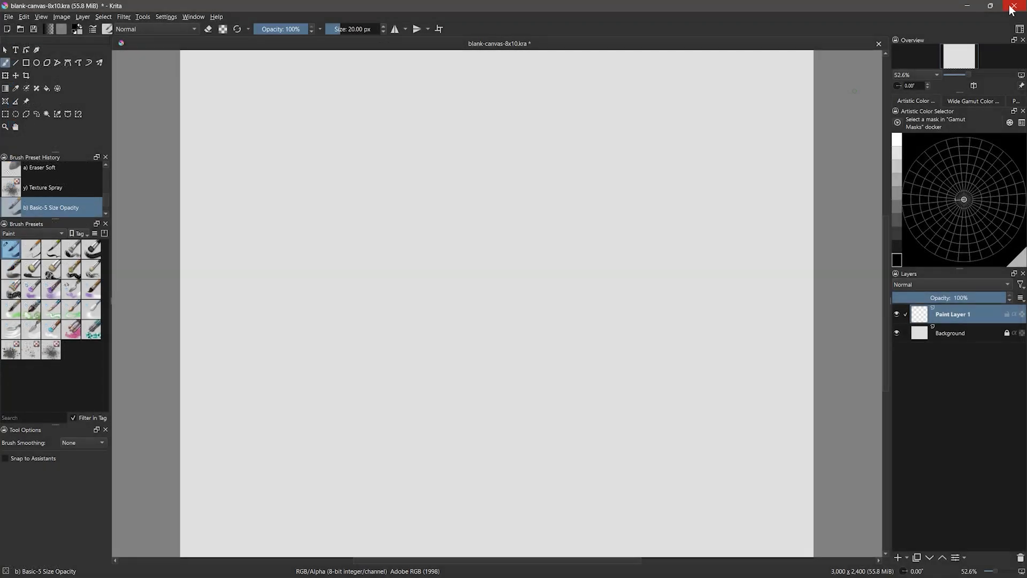
Turn on the crosshair overlay and paint a large black rectangular blob.
key("super+alt+p")
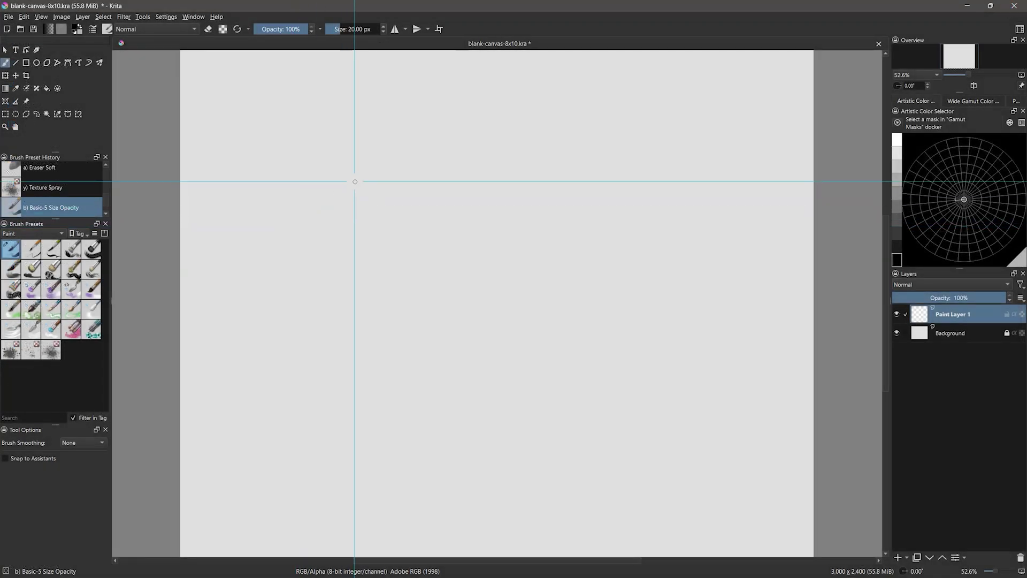
left_click_drag(268, 191, 680, 192)
key("v")
mouse_move(267, 192)
left_mouse_down()
mouse_move(268, 368)
mouse_move(680, 367)
left_mouse_up()
left_click_drag(679, 191, 682, 368)
key("b")
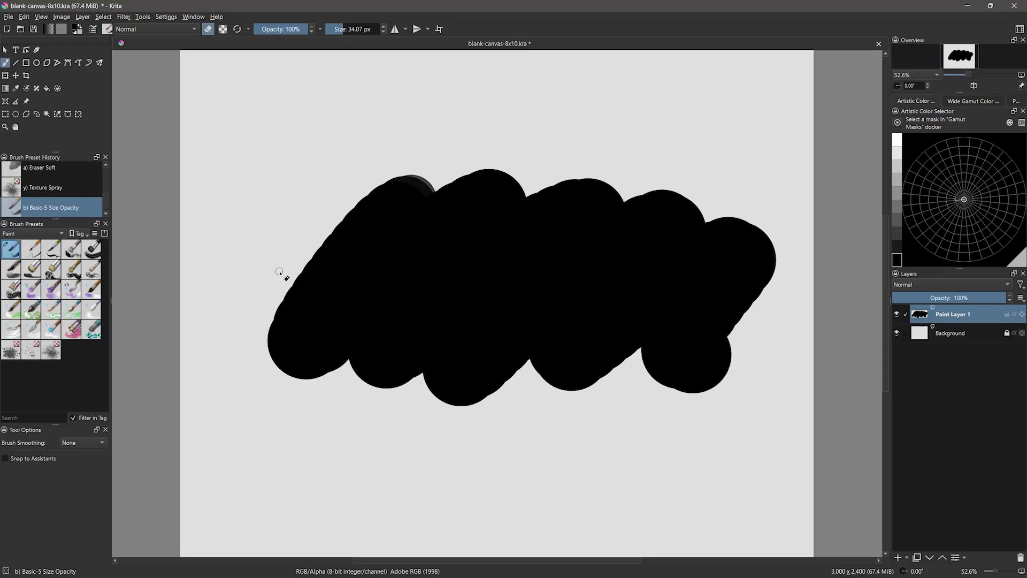
Erase two straight white gaps across the blob.
key("v")
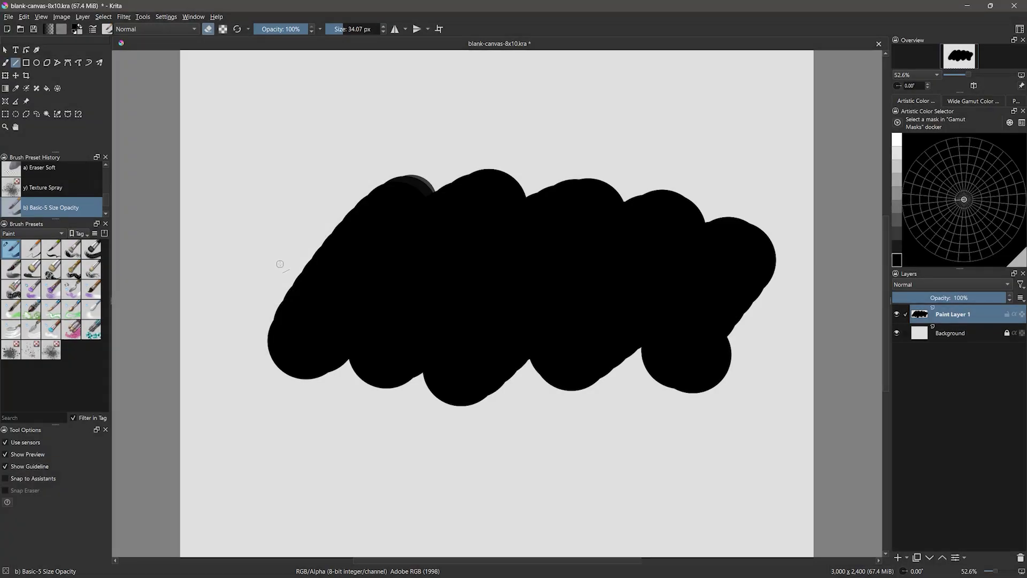
left_click_drag(277, 262, 790, 264)
left_click_drag(268, 289, 769, 288)
Add five textured horizontal streaks along the top of the blob.
mouse_move(305, 234)
left_mouse_down()
mouse_move(790, 234)
mouse_move(780, 222)
left_mouse_up()
left_click_drag(314, 207, 770, 209)
left_click_drag(319, 195, 743, 197)
left_click_drag(327, 186, 687, 186)
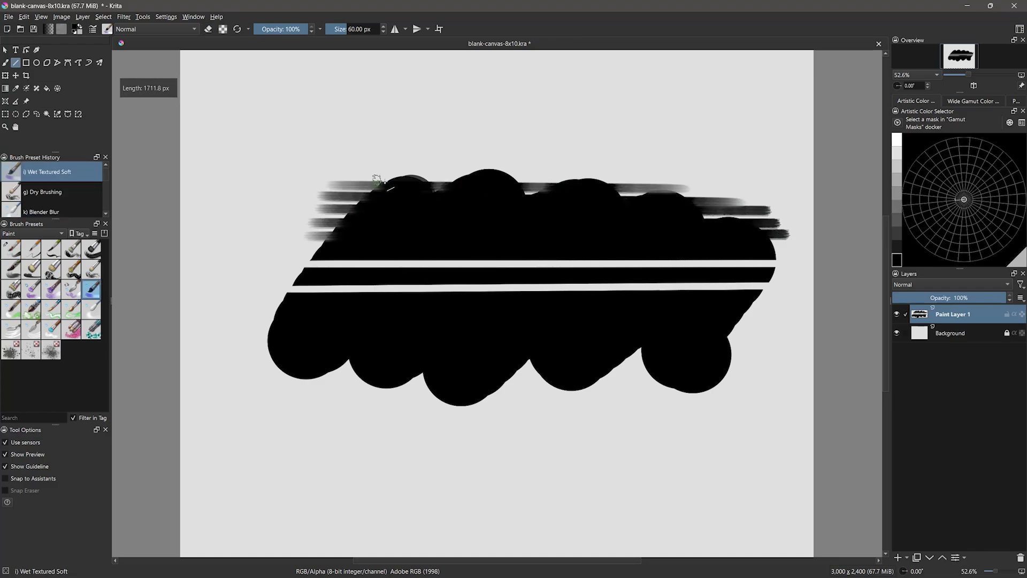
left_click_drag(369, 173, 671, 173)
key("b")
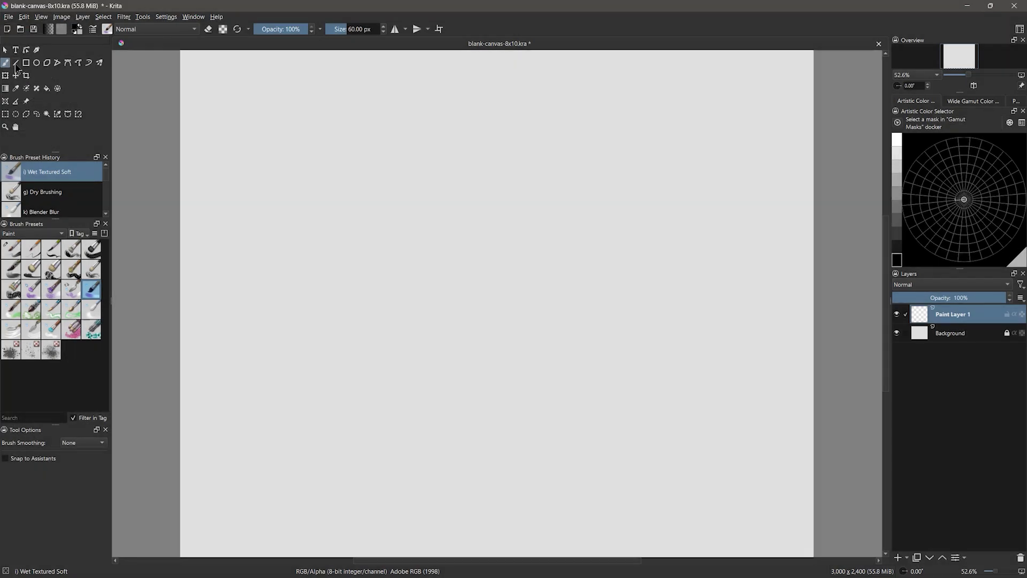
Select the Line Tool from the toolbox to show its Tool Options.
left_click(16, 63)
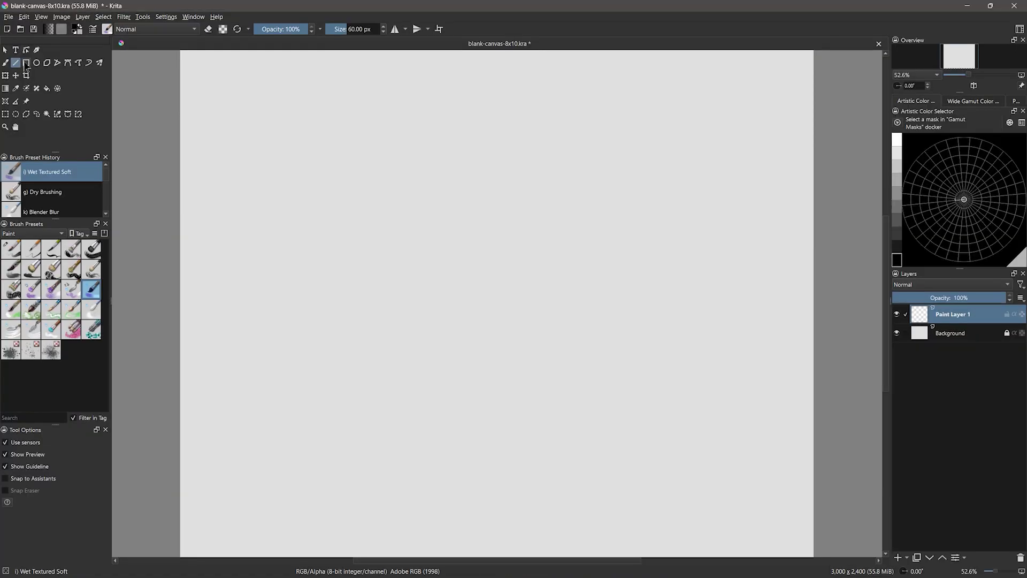
Draw a rectangle outline and an ellipse outline, then delete them.
left_click(26, 63)
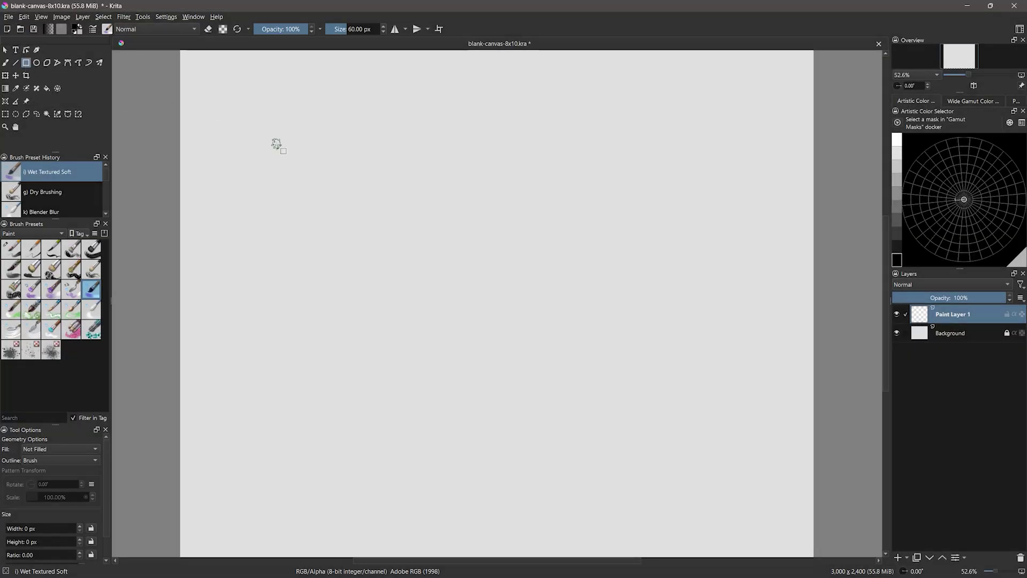
left_click_drag(274, 142, 420, 389)
left_click_drag(472, 157, 618, 387)
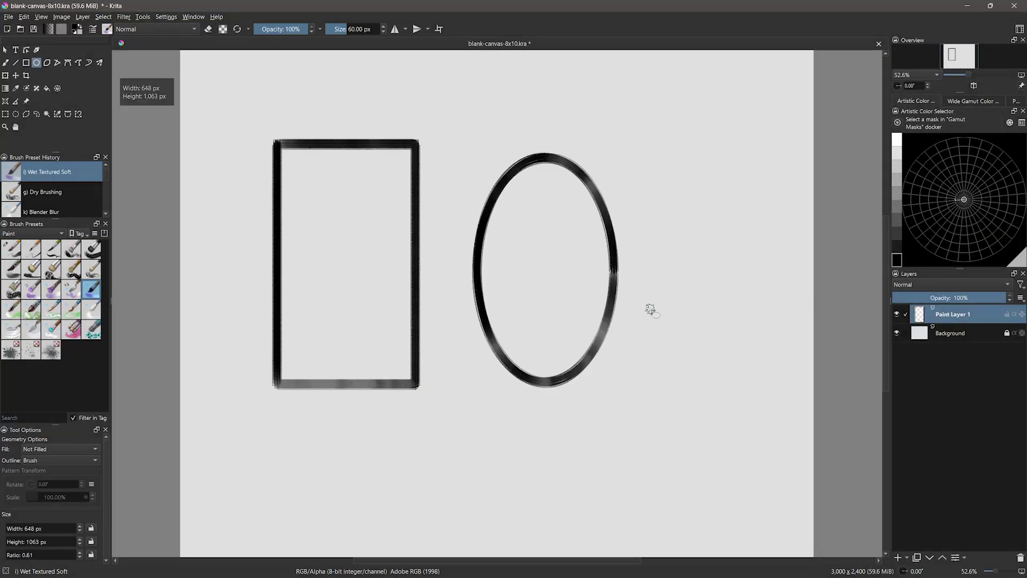
key("Delete")
Set shape fill to Foreground Color and draw a solid black ellipse.
left_click_drag(55, 424, 55, 399)
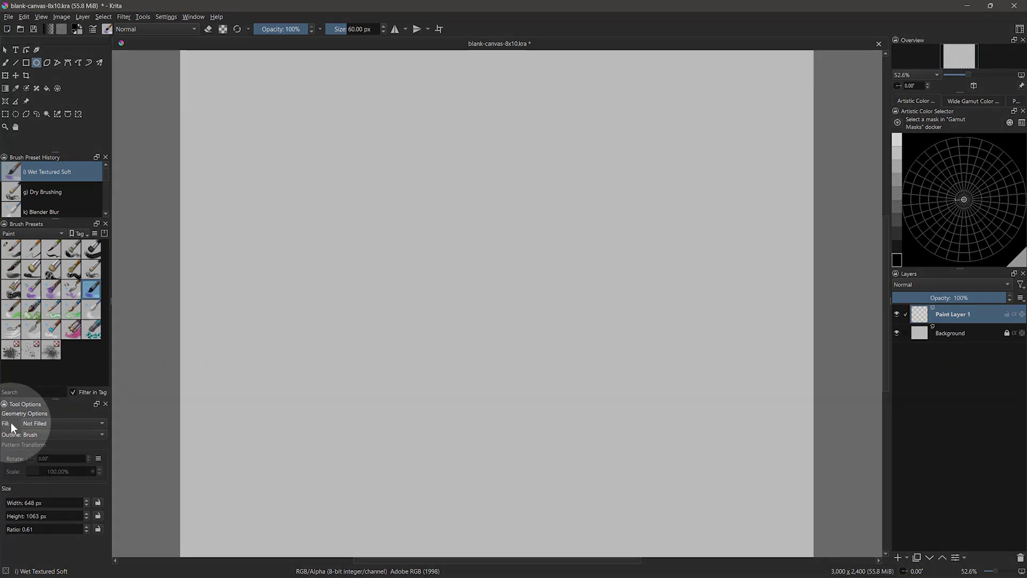
left_click(45, 423)
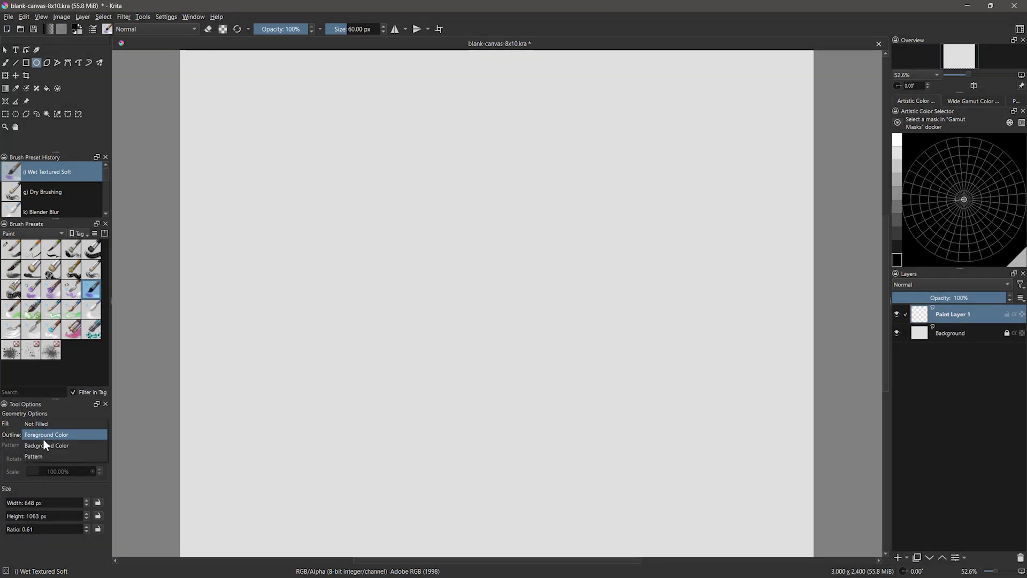
left_click(44, 434)
left_click_drag(253, 143, 418, 326)
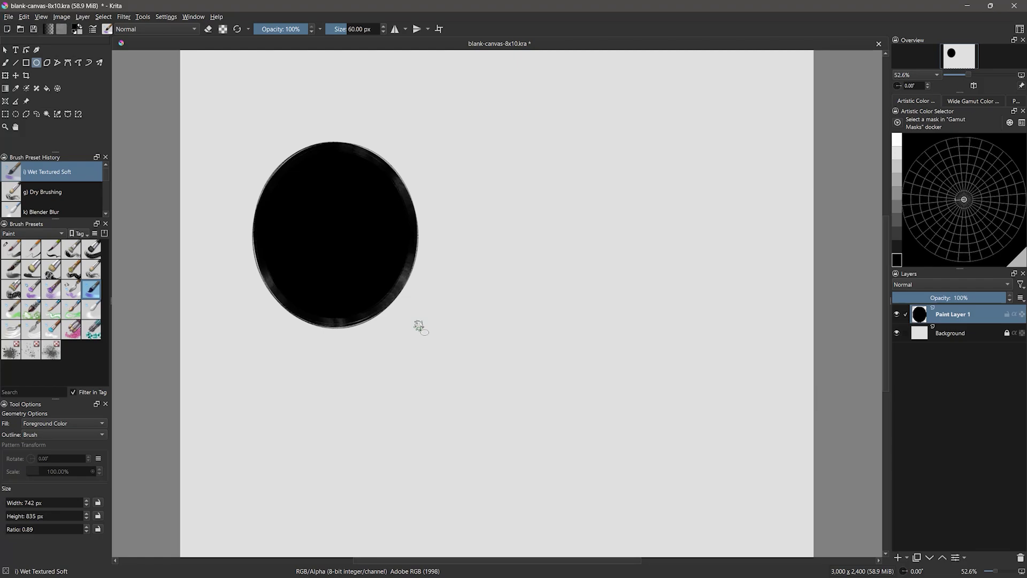
Pick red, use Background Color fill, and draw a red circle and a red-outlined black ellipse.
left_click(963, 99)
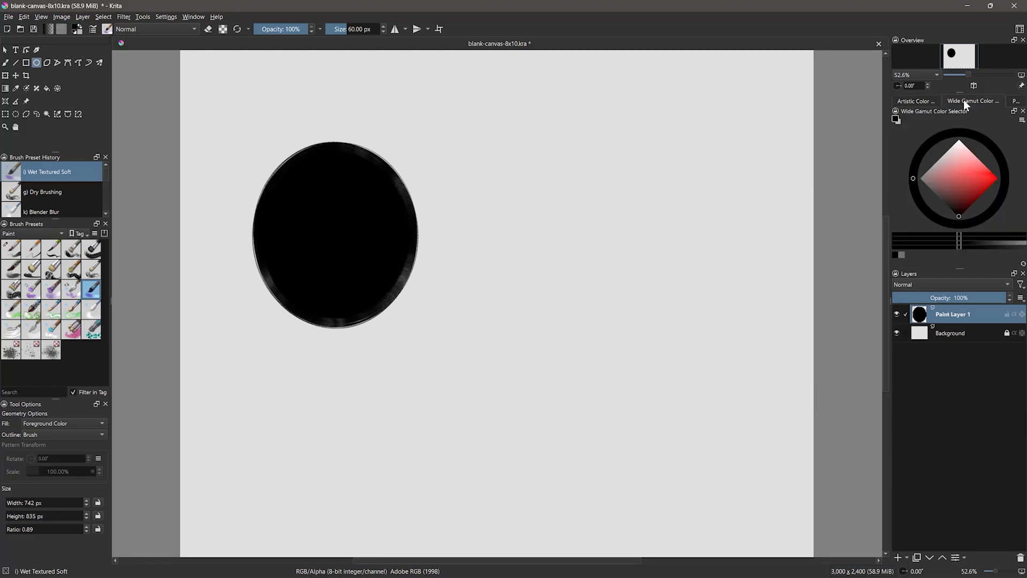
left_click(897, 121)
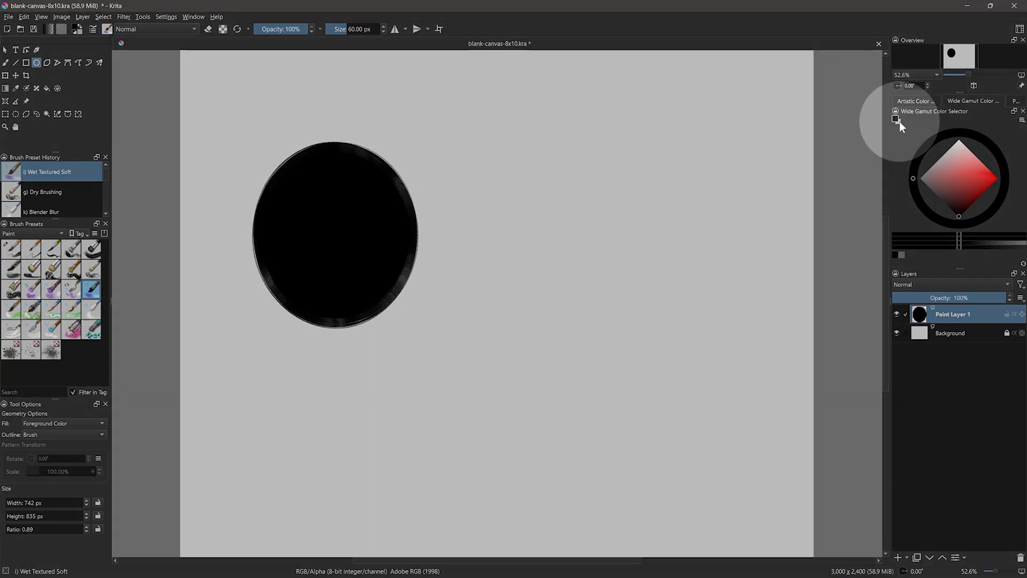
left_click(982, 180)
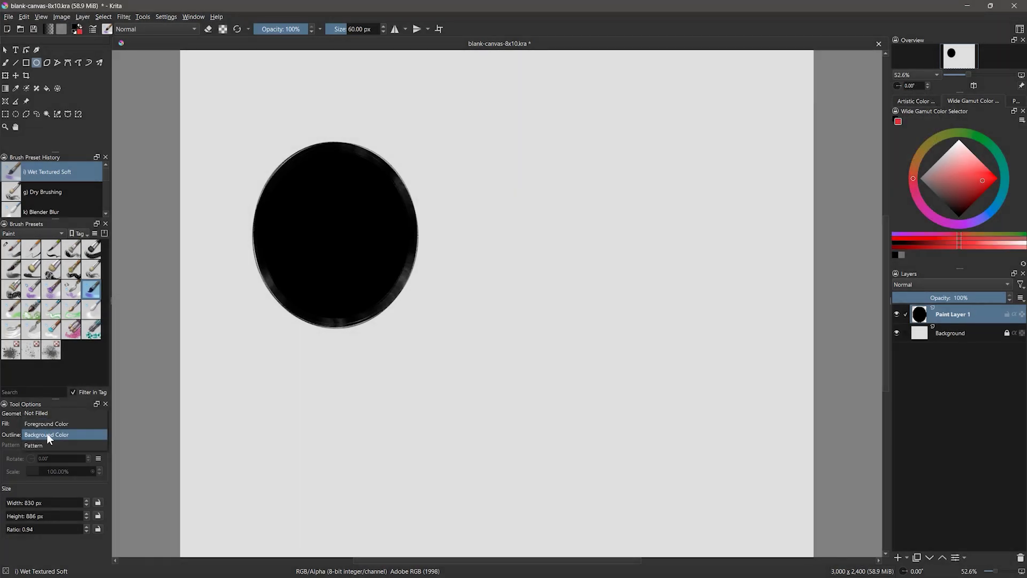
left_click(45, 423)
left_click(44, 445)
left_click_drag(473, 151, 644, 314)
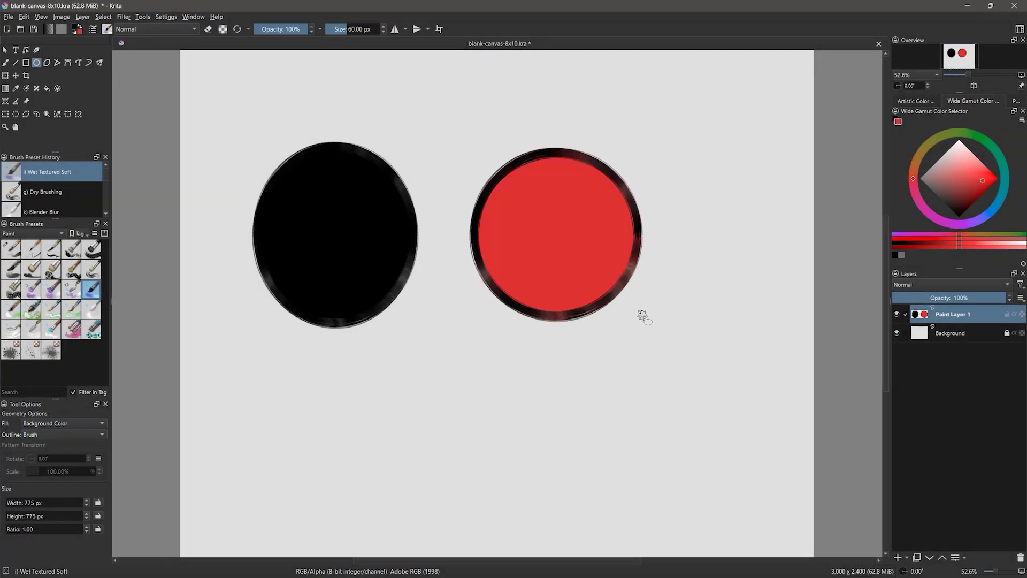
left_click(897, 123)
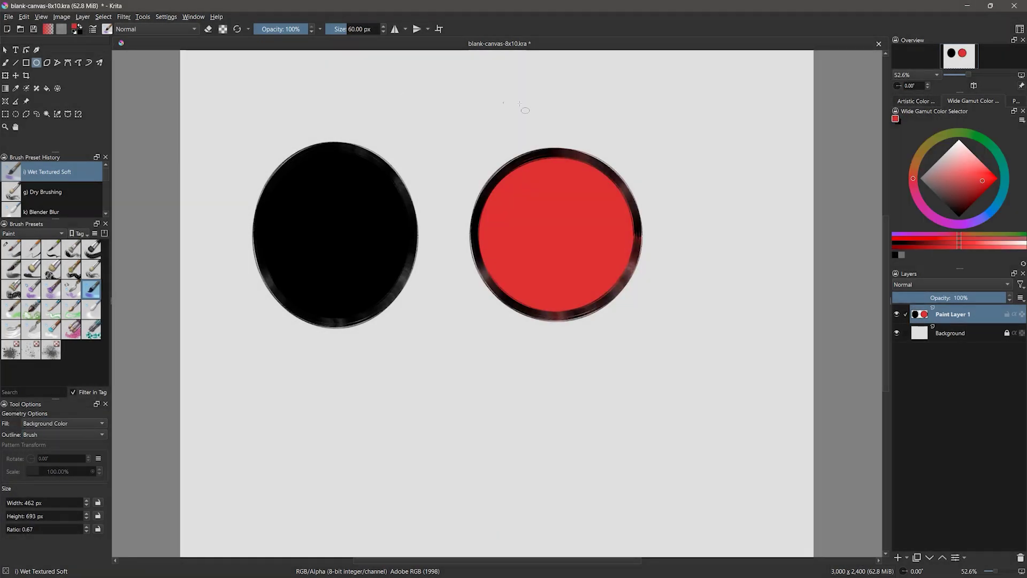
left_click_drag(671, 142, 784, 323)
Undo the ellipses and draw a closed pentagon house outline with a pointed roof.
key("ctrl+z")
key("ctrl+z")
key("ctrl+z")
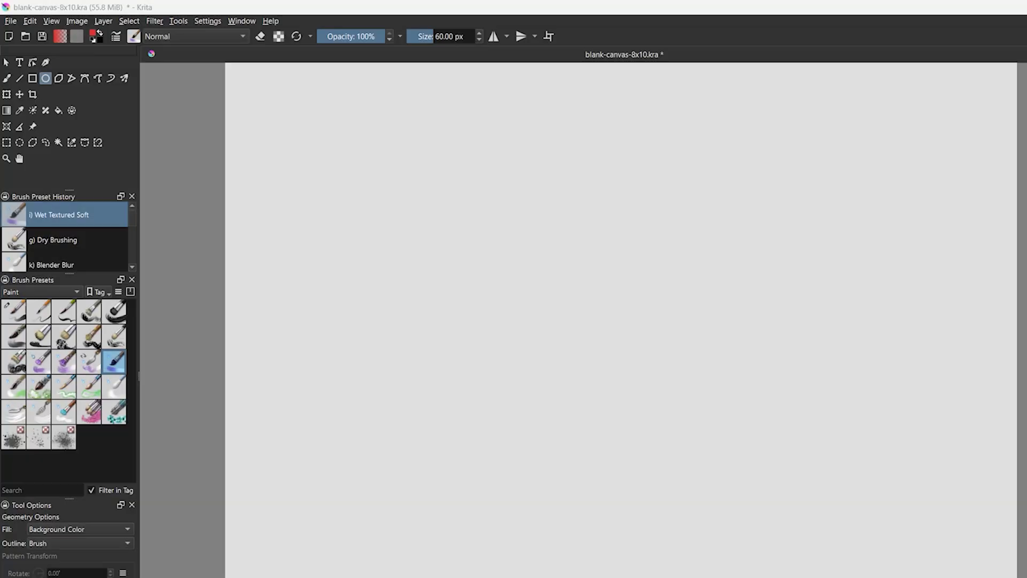
left_click(59, 78)
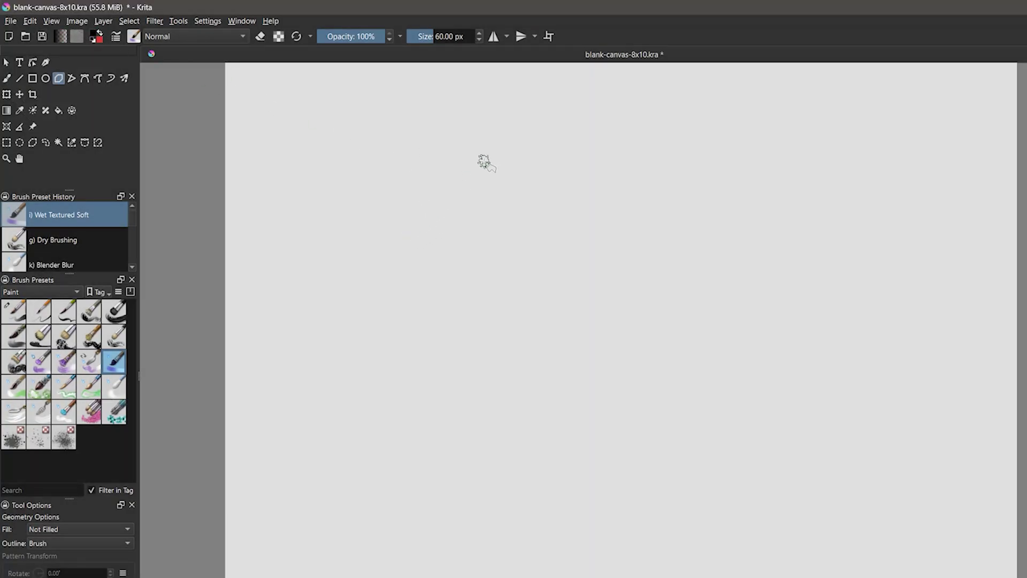
left_click(487, 157)
left_click(375, 256)
left_click(374, 421)
left_click(628, 420)
left_click(622, 259)
left_click(486, 156)
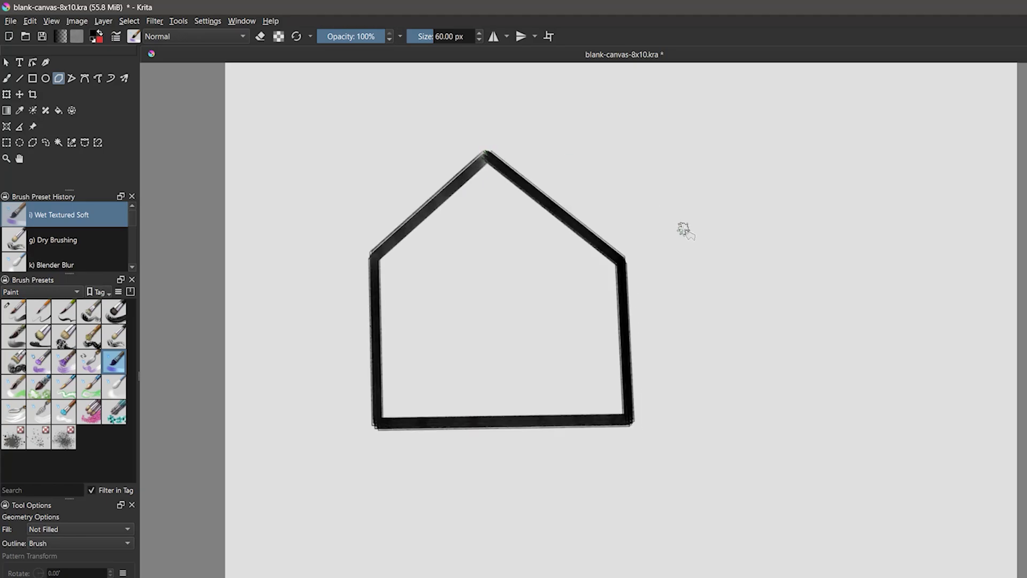
Draw a tall chimney on the roof with the Polyline tool.
left_click(71, 79)
left_click(569, 217)
left_click(567, 141)
left_click(619, 141)
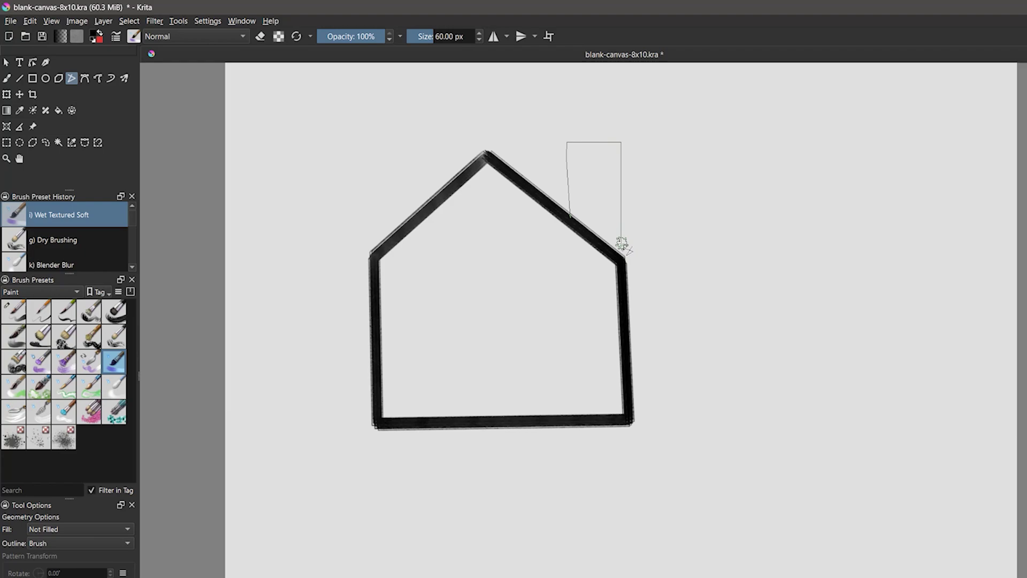
left_click(620, 260, "shift")
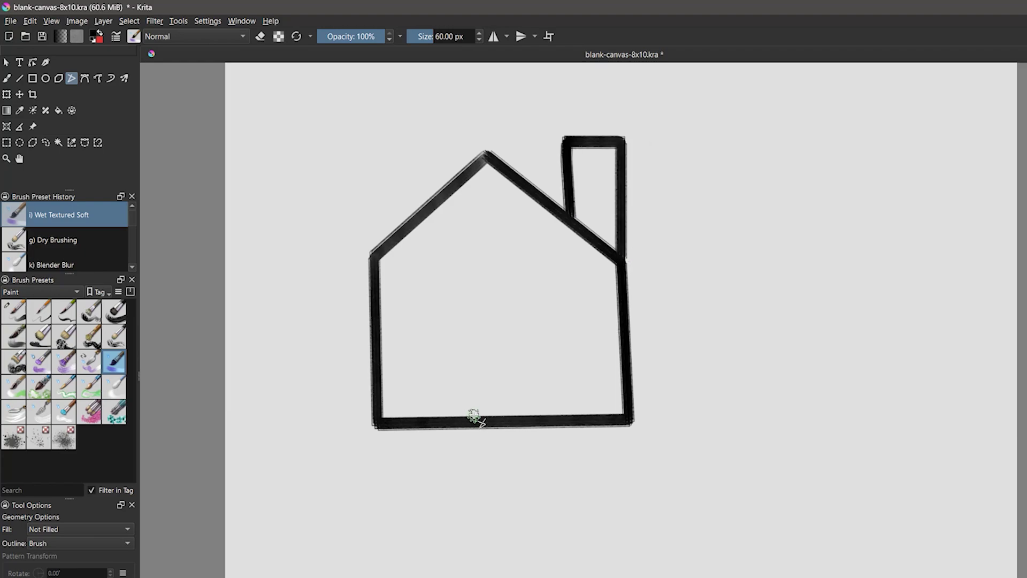
Add a rectangular door at the bottom of the house.
left_click(465, 416)
left_click(462, 335)
left_click(524, 333)
double_click(528, 420)
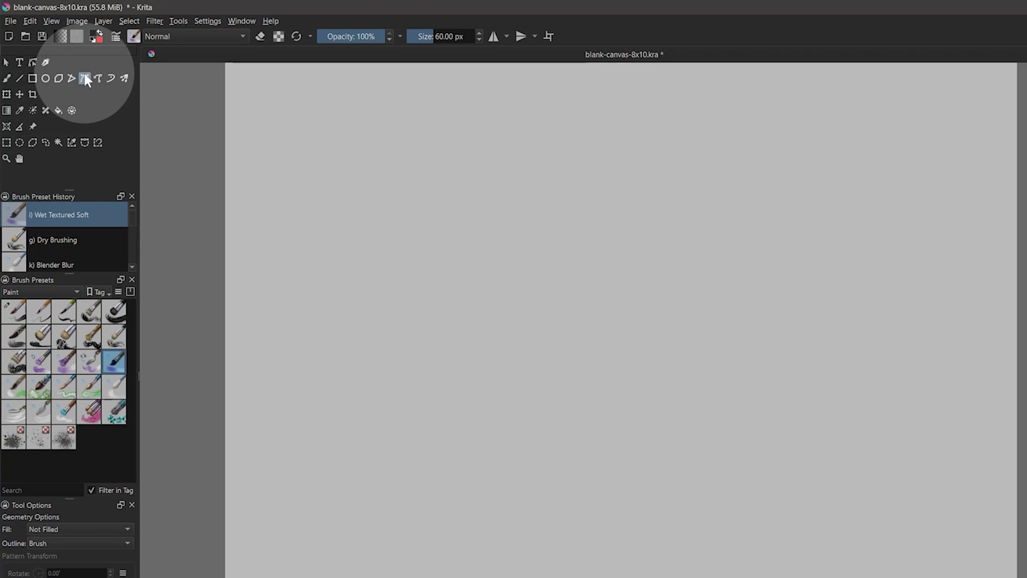
Start a Bezier outline arcing over the left lobe, across the bridge and around the right lobe.
left_click(84, 78)
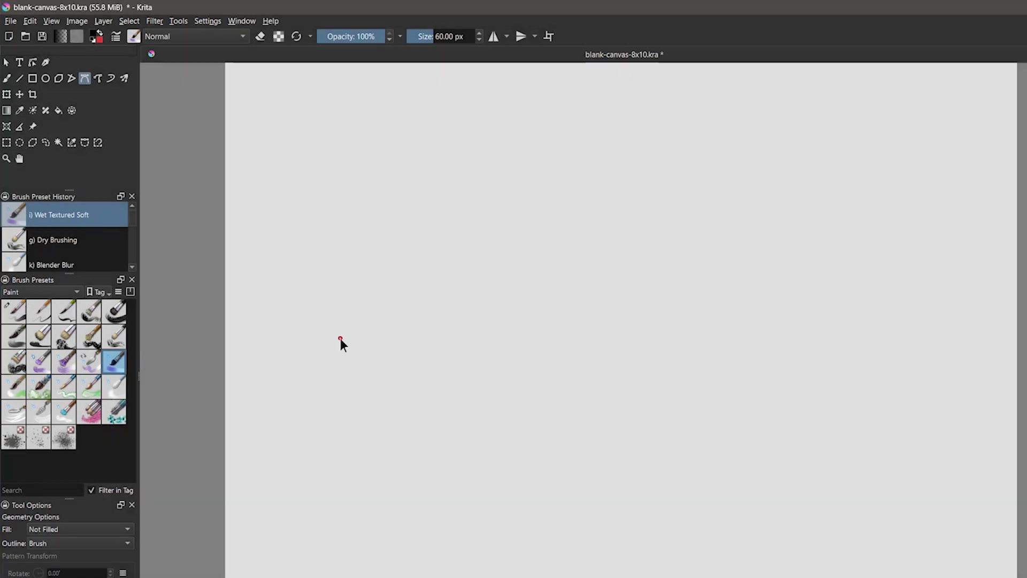
left_click(340, 338)
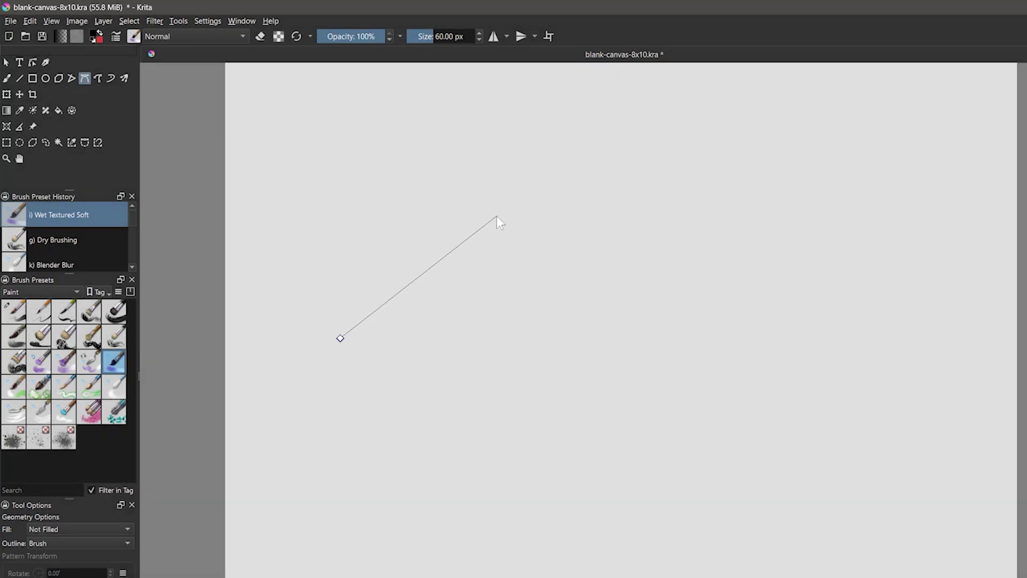
left_click_drag(497, 217, 615, 216)
left_click_drag(670, 332, 682, 331)
left_click(779, 342)
left_click_drag(865, 254, 909, 251)
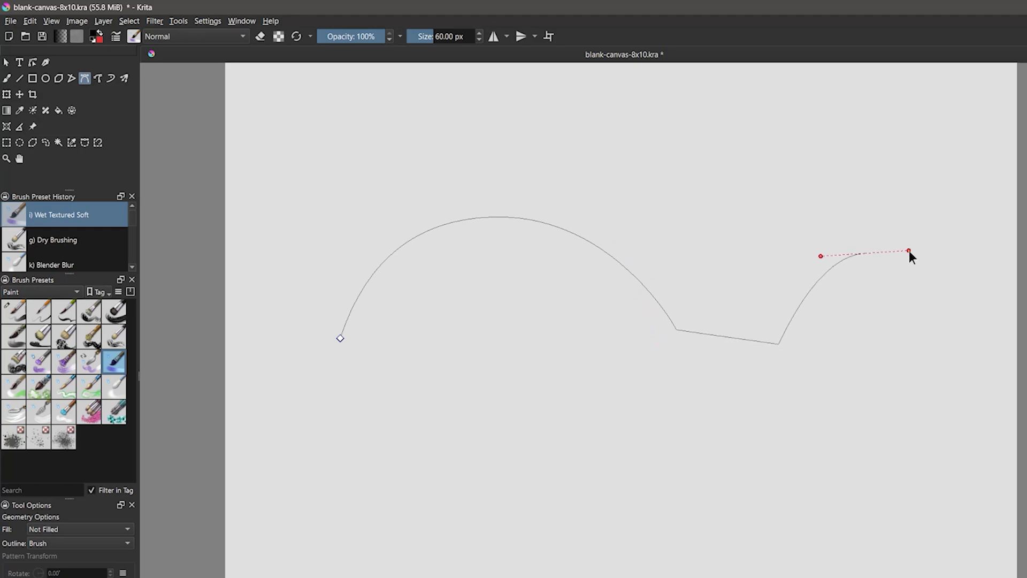
left_click_drag(946, 310, 946, 350)
left_click_drag(828, 473, 773, 404)
Close the right lobe and curve the left lobe's lower edge back to the starting anchor.
left_click(777, 368)
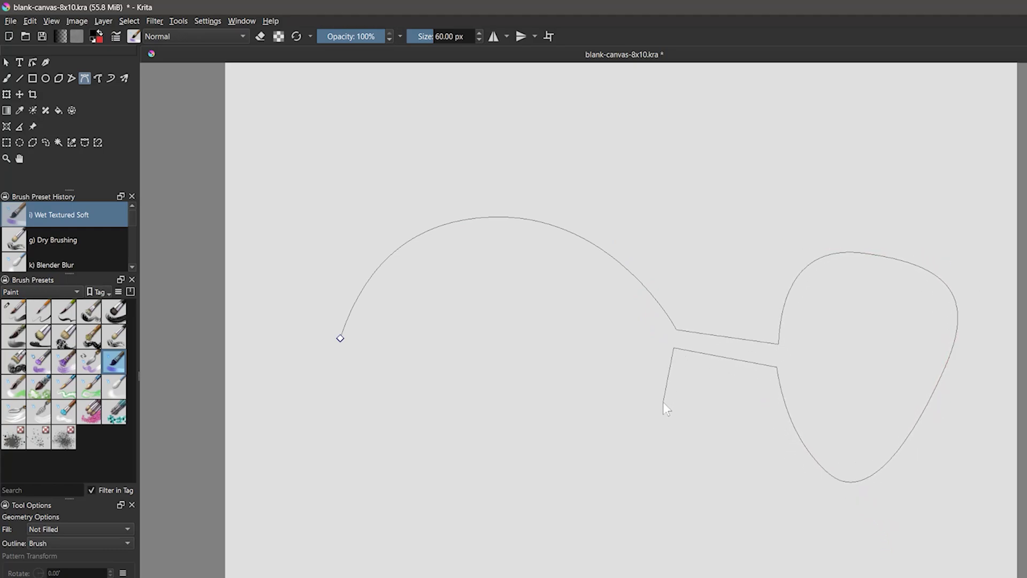
left_click_drag(663, 402, 621, 465)
left_click_drag(505, 489, 408, 499)
left_click_drag(339, 430, 332, 397)
left_click(341, 338)
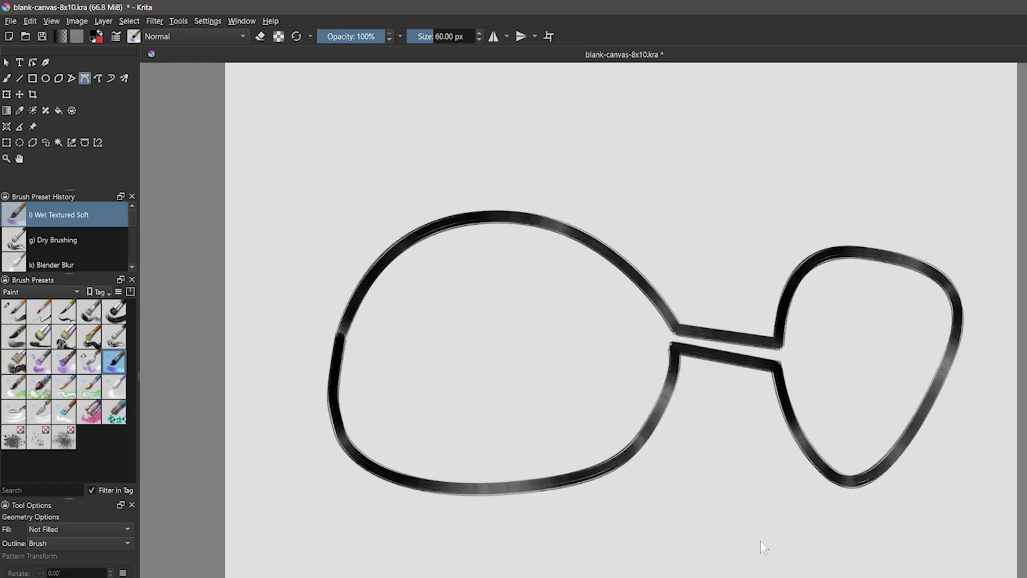
left_click(97, 78)
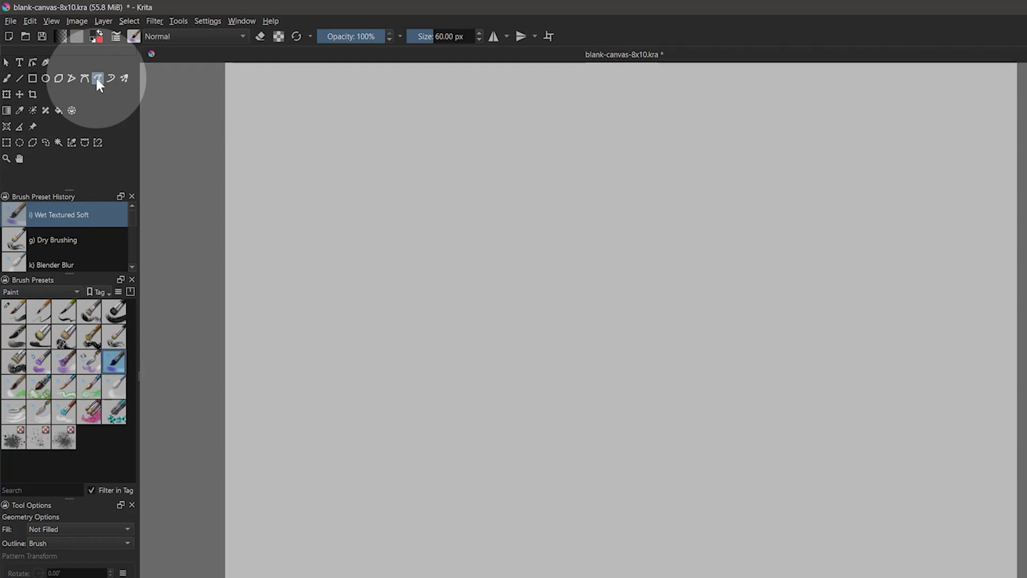
Sketch five freehand black arcs with the Freehand Path tool.
mouse_move(286, 356)
left_mouse_down()
mouse_move(401, 241)
mouse_move(693, 112)
left_mouse_up()
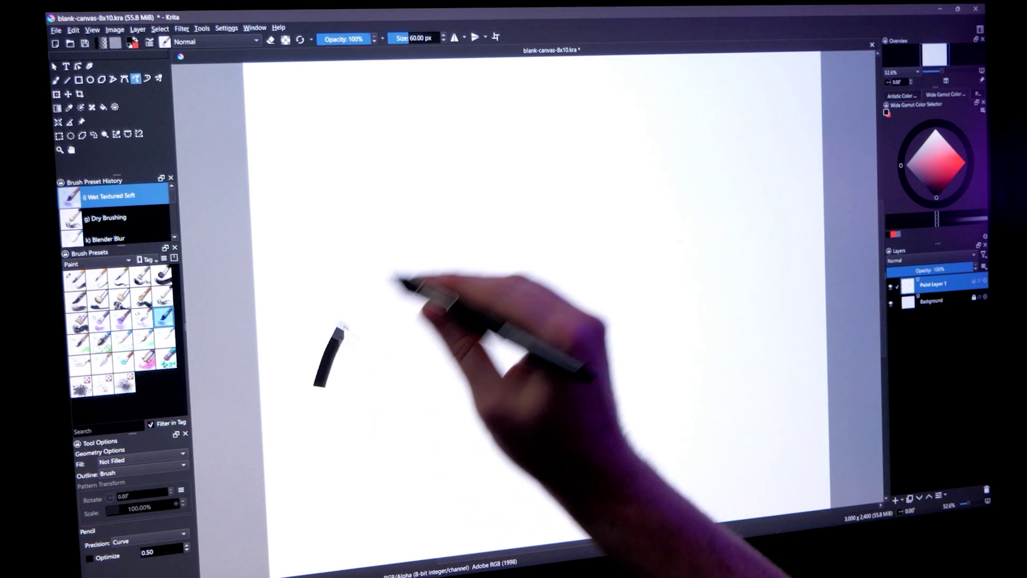
left_click_drag(319, 382, 727, 171)
left_click_drag(345, 414, 692, 241)
left_click_drag(377, 412, 626, 289)
left_click_drag(411, 422, 633, 351)
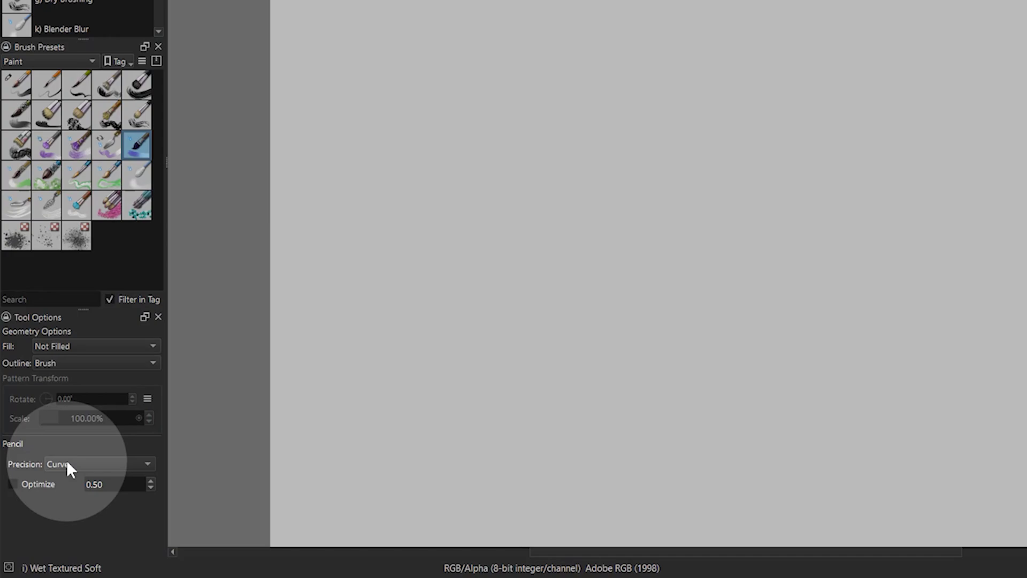
Set path precision to Straight and draw a four-sided wireframe shape with crossing lines.
left_click(68, 464)
left_click(69, 481)
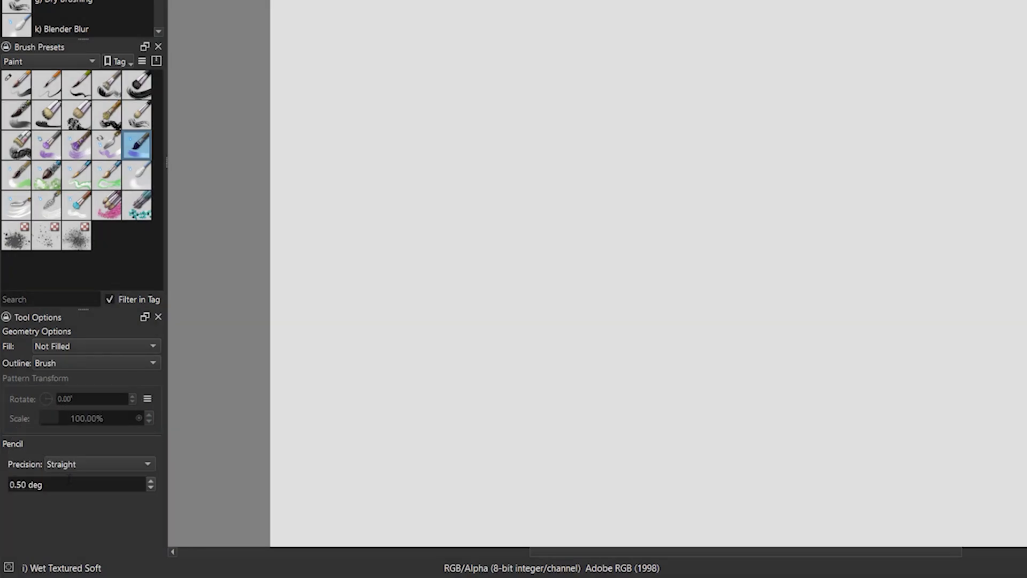
mouse_move(357, 343)
left_mouse_down()
mouse_move(620, 126)
mouse_move(621, 380)
left_mouse_up()
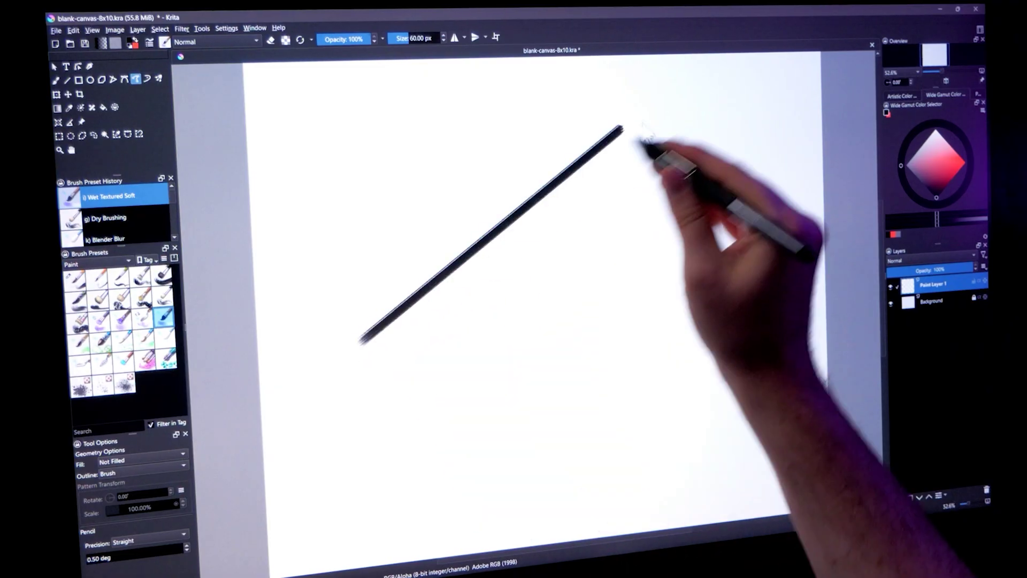
left_click_drag(620, 127, 797, 143)
left_click_drag(797, 145, 620, 380)
left_click_drag(613, 131, 614, 384)
left_click_drag(523, 214, 614, 224)
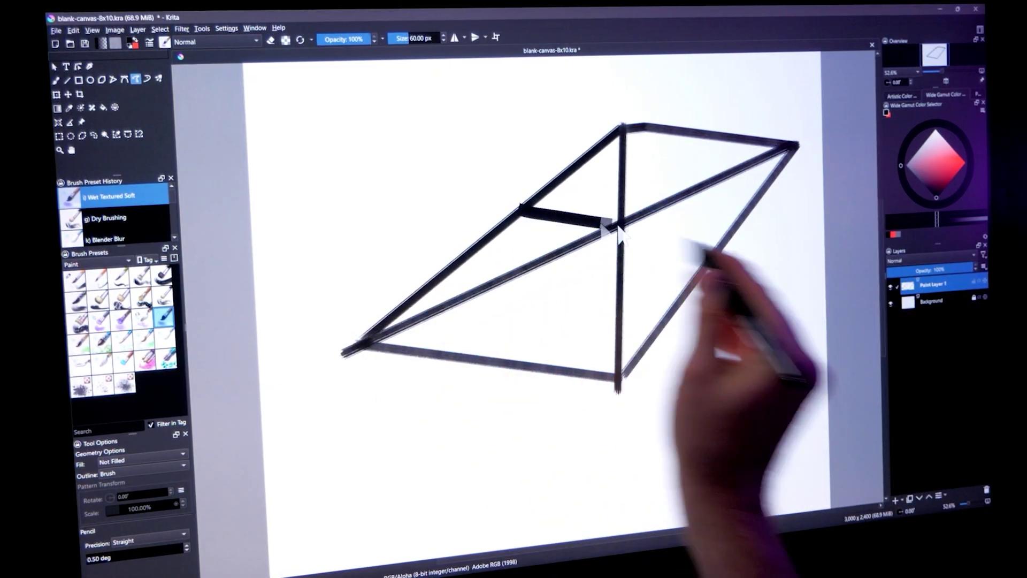
left_click_drag(344, 351, 791, 145)
left_click_drag(688, 126, 500, 390)
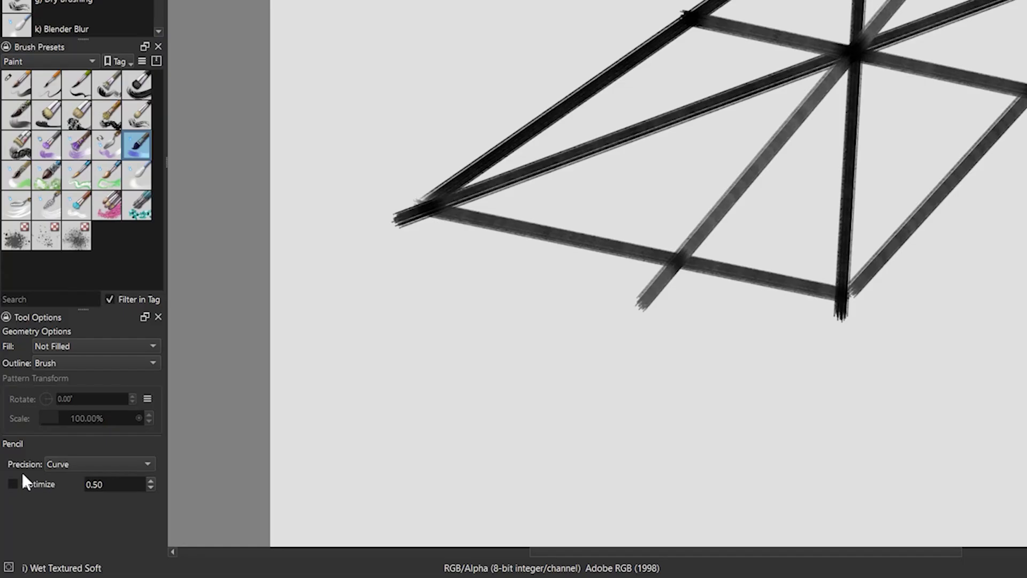
left_click(15, 483)
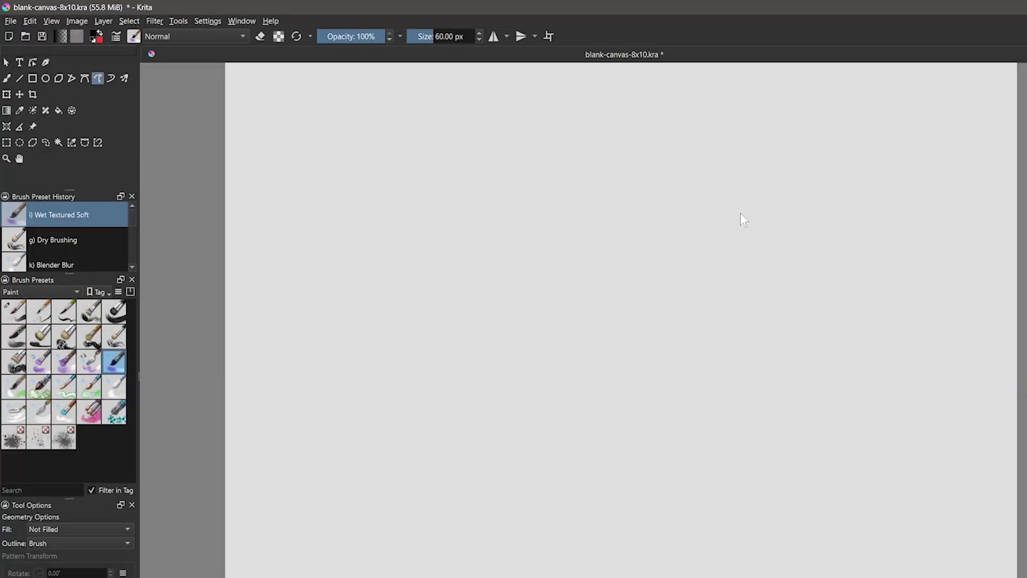
With the Dynamic Brush at mass 0.35 and drag 0.90, draw trailing arcs and a gingerbread outline.
left_click(110, 79)
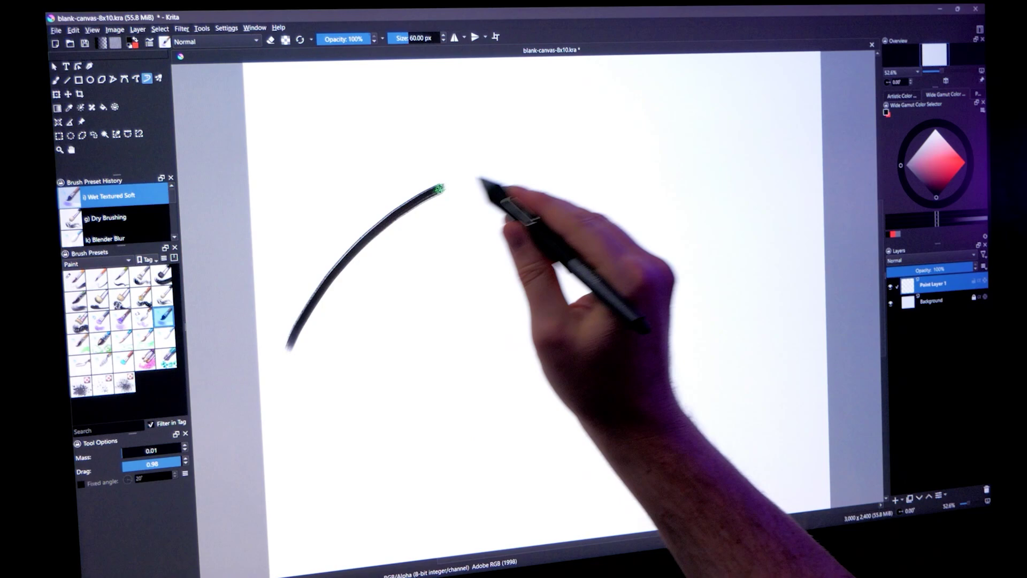
left_click_drag(440, 188, 678, 154)
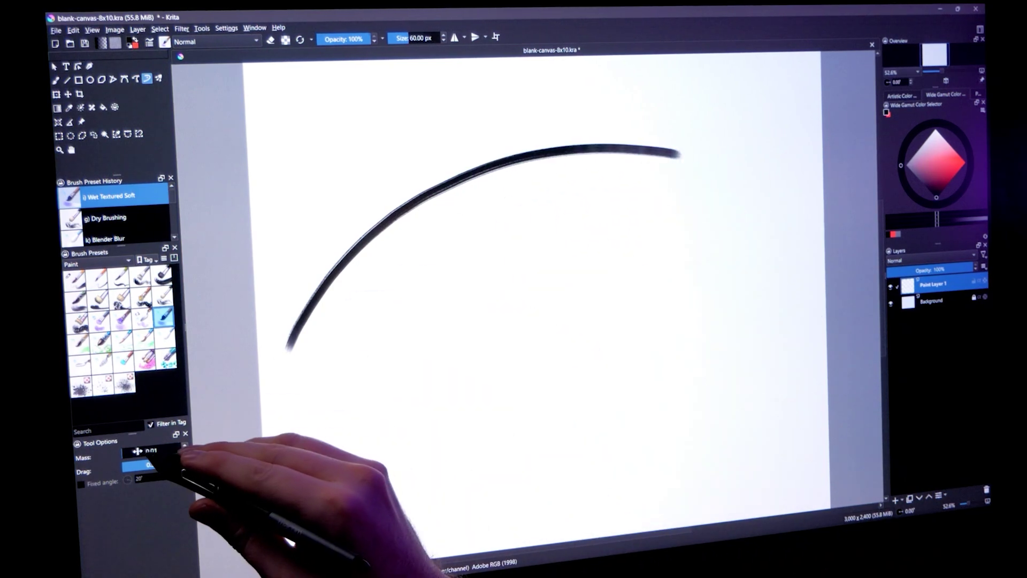
mouse_move(315, 364)
left_mouse_down()
mouse_move(435, 247)
mouse_move(679, 188)
left_mouse_up()
left_click_drag(126, 450, 155, 450)
mouse_move(340, 388)
left_mouse_down()
mouse_move(523, 245)
mouse_move(701, 242)
left_mouse_up()
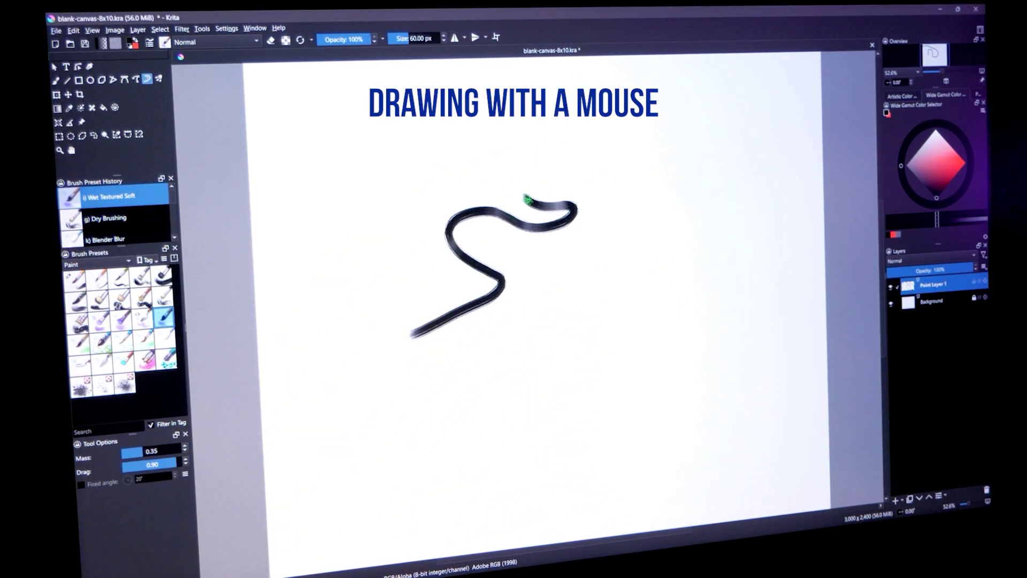
mouse_move(527, 199)
left_mouse_down()
mouse_move(704, 247)
mouse_move(591, 419)
mouse_move(348, 374)
mouse_move(423, 333)
left_mouse_up()
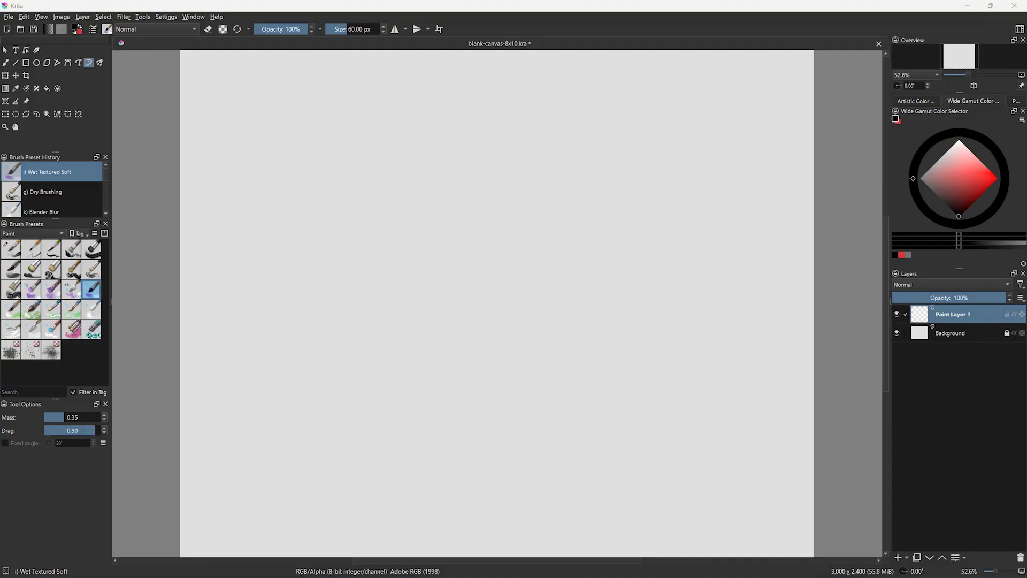
Set Freehand Brush smoothing to Basic and draw several long, nearly parallel strokes.
left_click(5, 63)
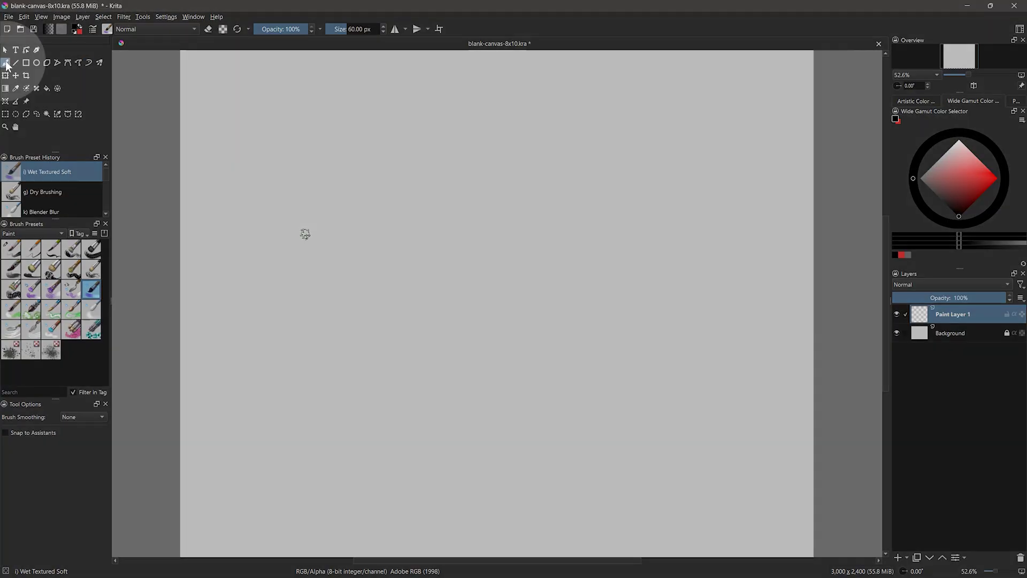
left_click(76, 417)
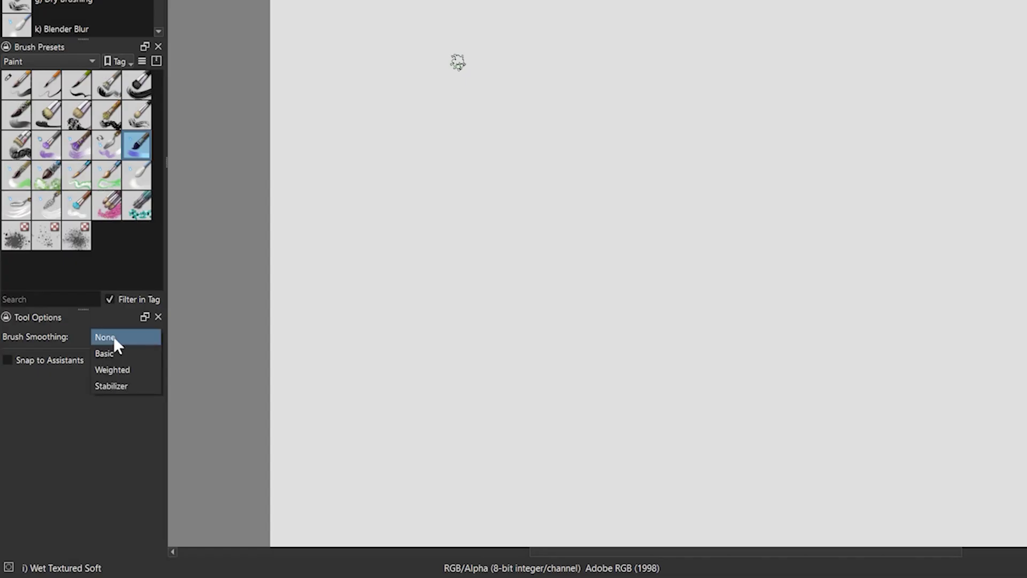
left_click(119, 352)
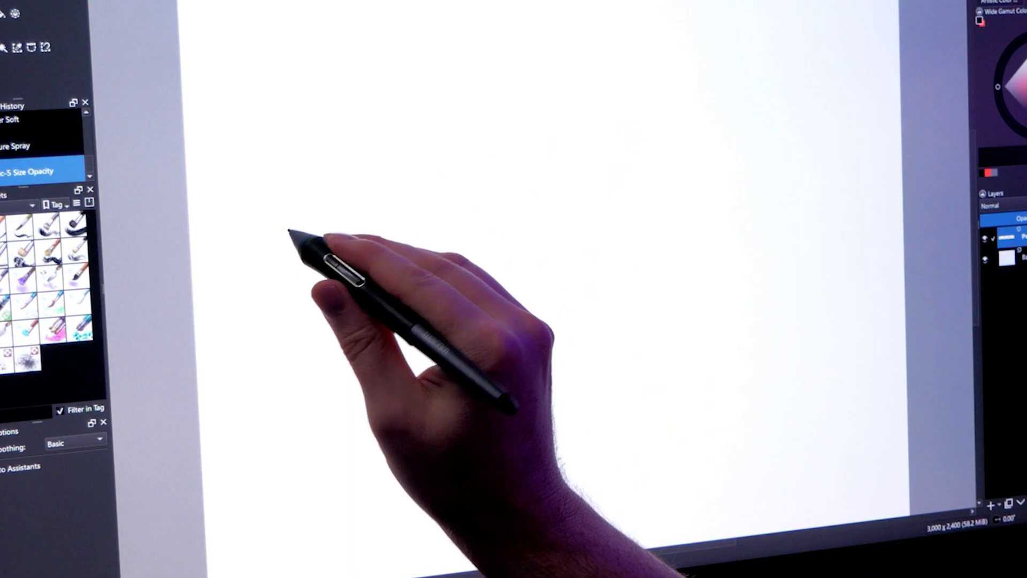
mouse_move(282, 222)
left_mouse_down()
mouse_move(831, 103)
mouse_move(596, 184)
mouse_move(293, 265)
left_mouse_up()
left_click_drag(289, 278, 808, 148)
left_click_drag(792, 160, 293, 313)
mouse_move(778, 181)
left_mouse_down()
mouse_move(343, 303)
mouse_move(755, 203)
left_mouse_up()
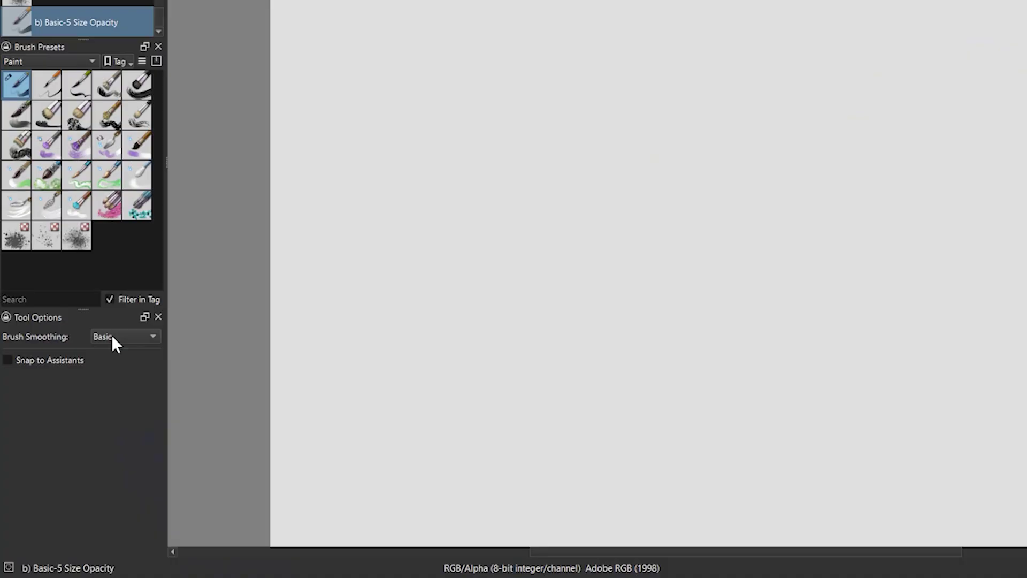
left_click(108, 335)
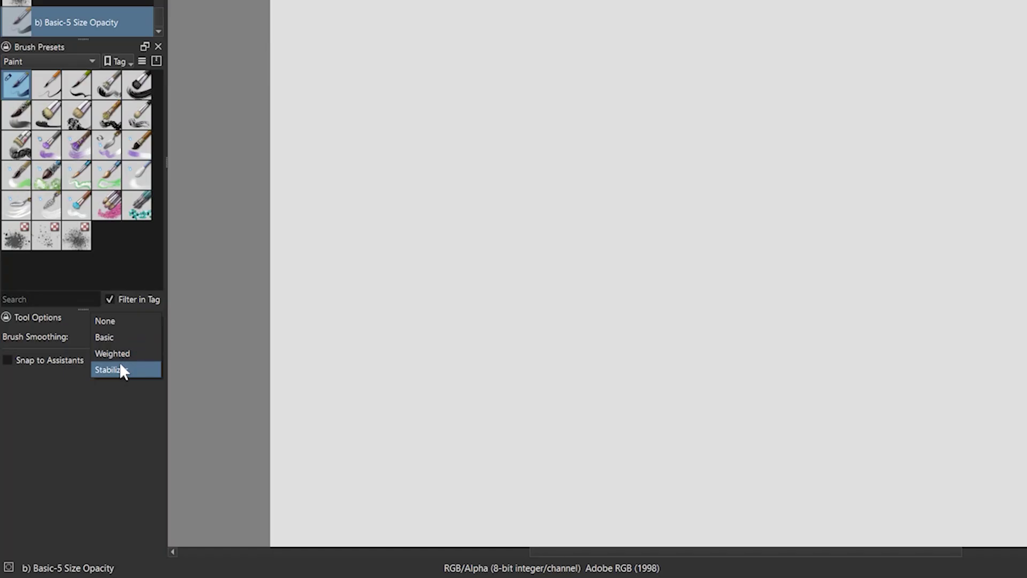
Switch brush smoothing to Stabilizer and draw a banner outline with a swoosh inside.
left_click(120, 369)
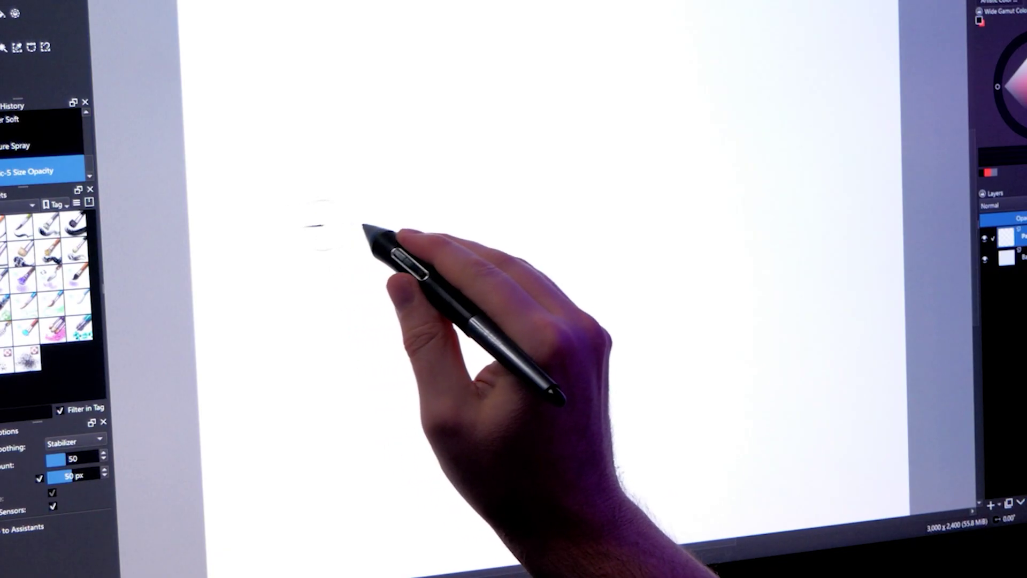
left_click_drag(323, 225, 832, 165)
mouse_move(298, 241)
left_mouse_down()
mouse_move(305, 364)
mouse_move(830, 338)
left_mouse_up()
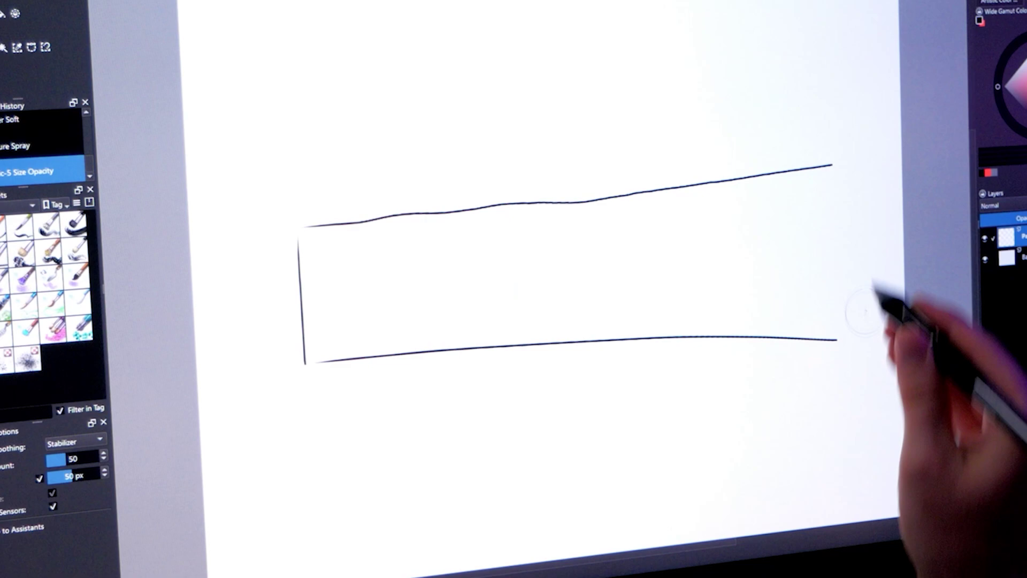
left_click_drag(831, 168, 831, 342)
mouse_move(831, 166)
left_mouse_down()
mouse_move(333, 356)
mouse_move(431, 247)
mouse_move(602, 243)
mouse_move(826, 167)
left_mouse_up()
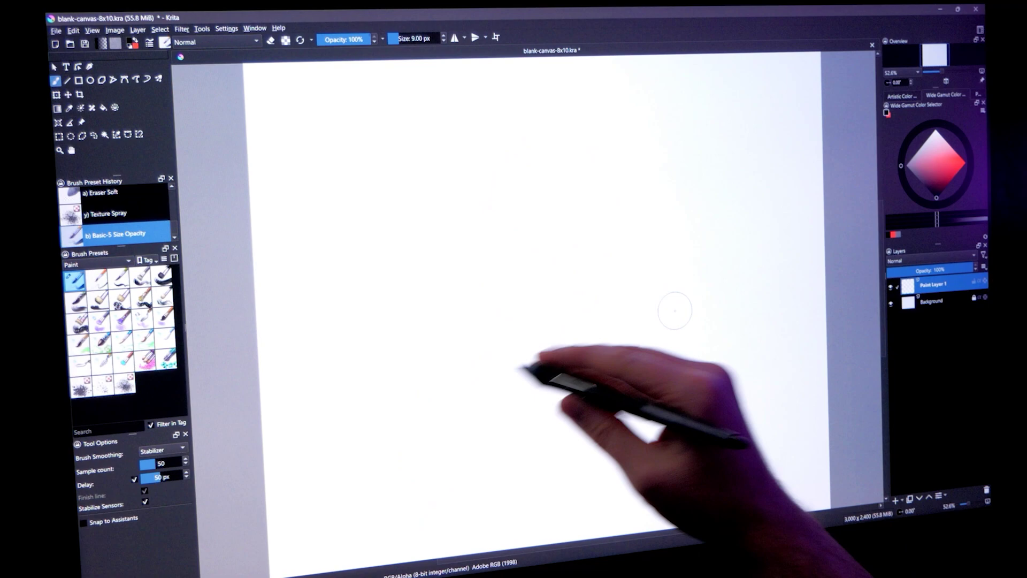
Draw a tree, cloud, mountains and two curves, then return brush smoothing to Basic.
mouse_move(532, 363)
left_mouse_down()
mouse_move(514, 264)
mouse_move(530, 400)
mouse_move(424, 200)
mouse_move(437, 126)
left_mouse_up()
mouse_move(502, 111)
left_mouse_down()
mouse_move(623, 236)
mouse_move(550, 394)
mouse_move(729, 103)
mouse_move(802, 185)
left_mouse_up()
mouse_move(281, 405)
left_mouse_down()
mouse_move(566, 348)
mouse_move(573, 367)
mouse_move(672, 351)
mouse_move(741, 379)
mouse_move(756, 360)
left_mouse_up()
mouse_move(404, 311)
left_mouse_down()
mouse_move(422, 242)
mouse_move(499, 149)
mouse_move(409, 318)
mouse_move(573, 188)
mouse_move(613, 107)
left_mouse_up()
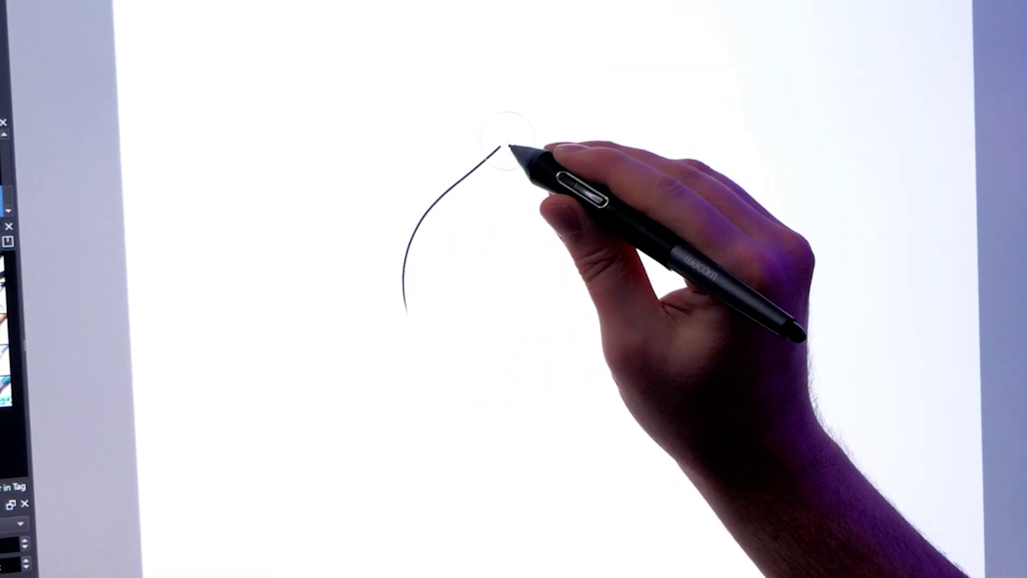
left_click_drag(588, 160, 424, 287)
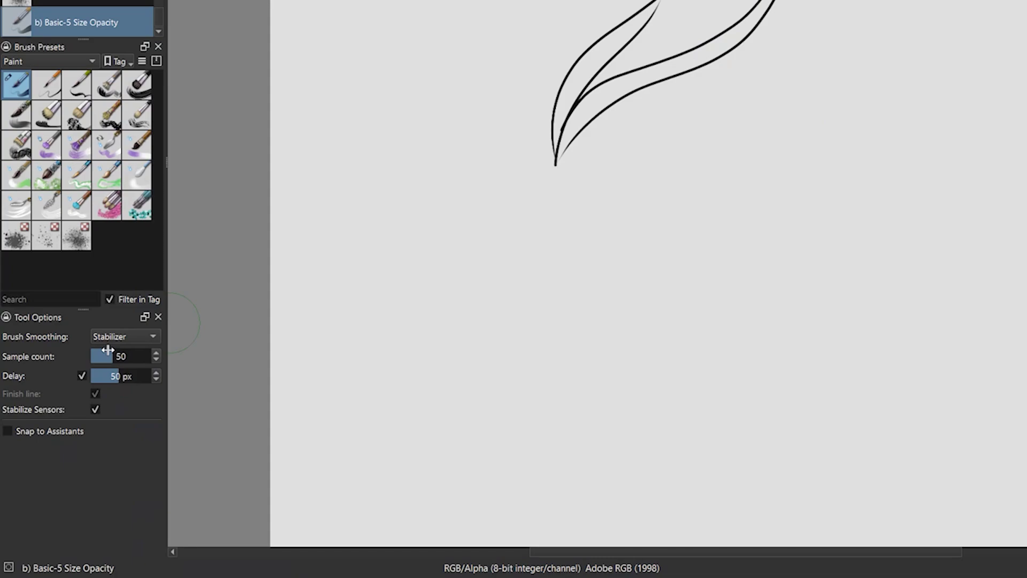
left_click(114, 337)
left_click(109, 304)
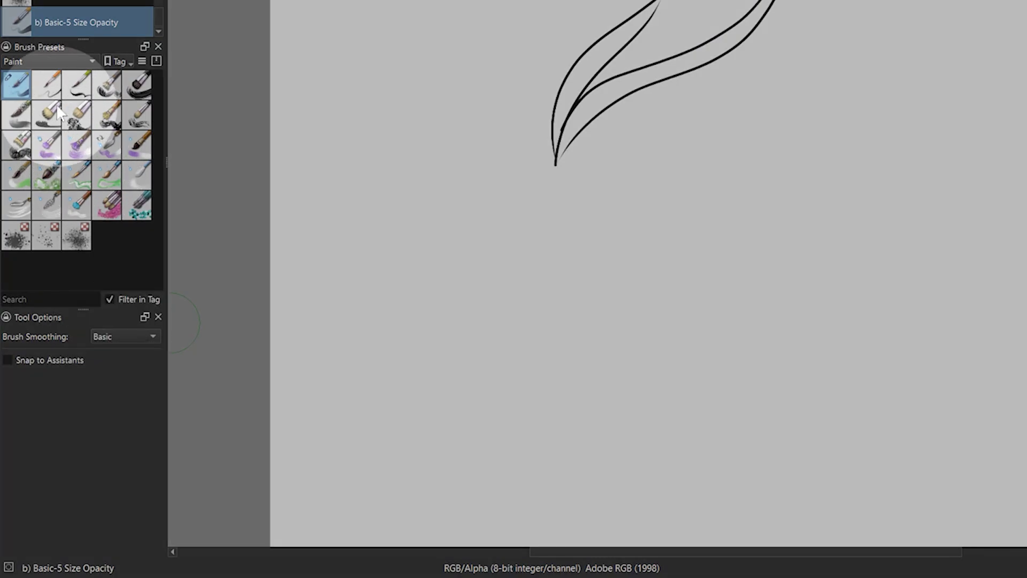
Cycle brush presets to Basic-5 Size Opacity and search the keyboard shortcuts for 'smoothing'.
left_click(54, 88)
key("period")
key("period")
key("comma")
key("comma")
key("comma")
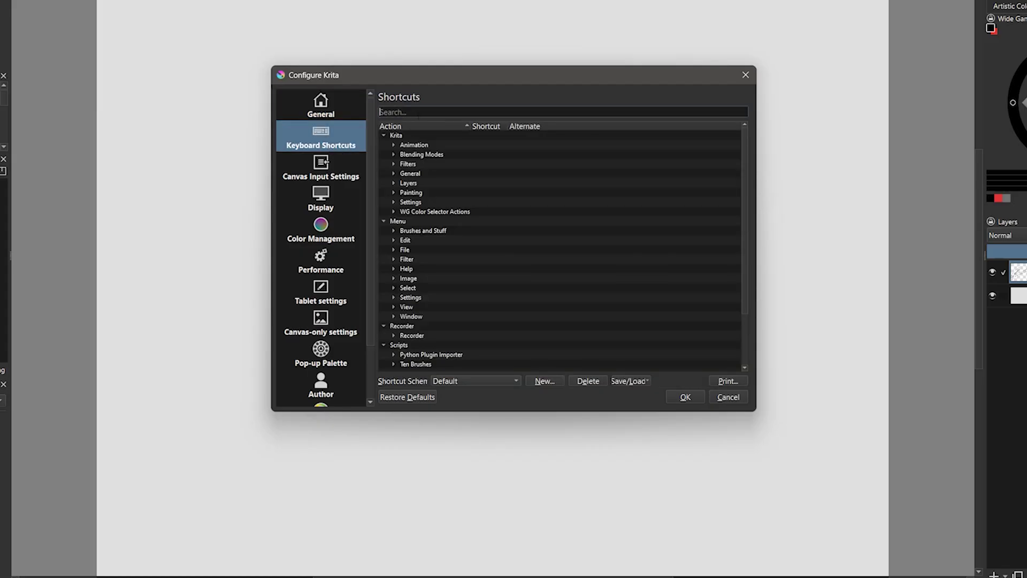
key("BackSpace")
key("BackSpace")
type("moothing")
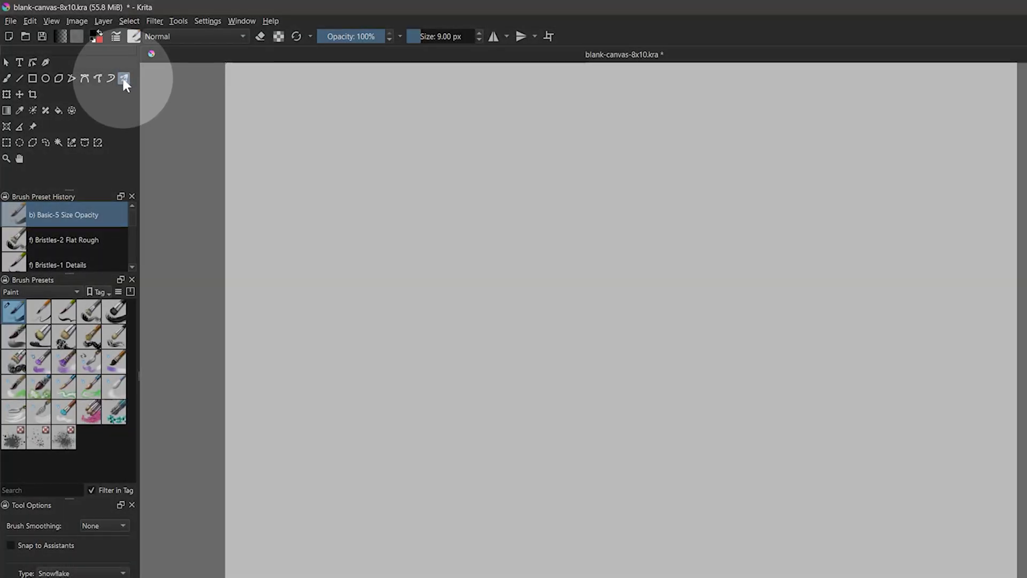
Paint a snowflake-mirrored stroke on the canvas with the Multibrush tool.
mouse_move(489, 215)
left_mouse_down()
mouse_move(489, 182)
mouse_move(507, 182)
mouse_move(460, 223)
mouse_move(461, 245)
mouse_move(487, 237)
mouse_move(479, 268)
left_mouse_up()
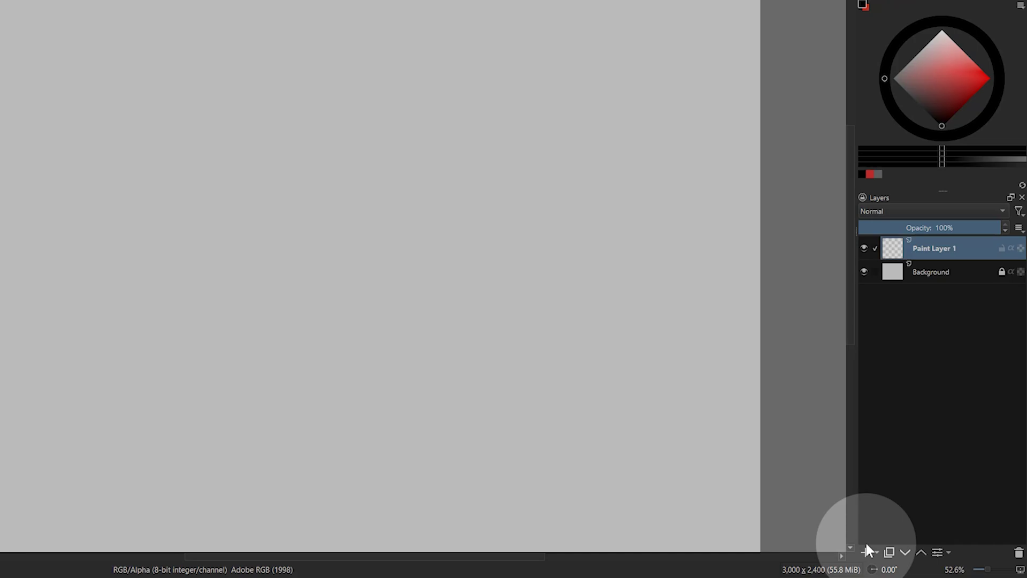
Add a paint layer, select the black ball layer, and try Select Shapes on a ball.
left_click(865, 551)
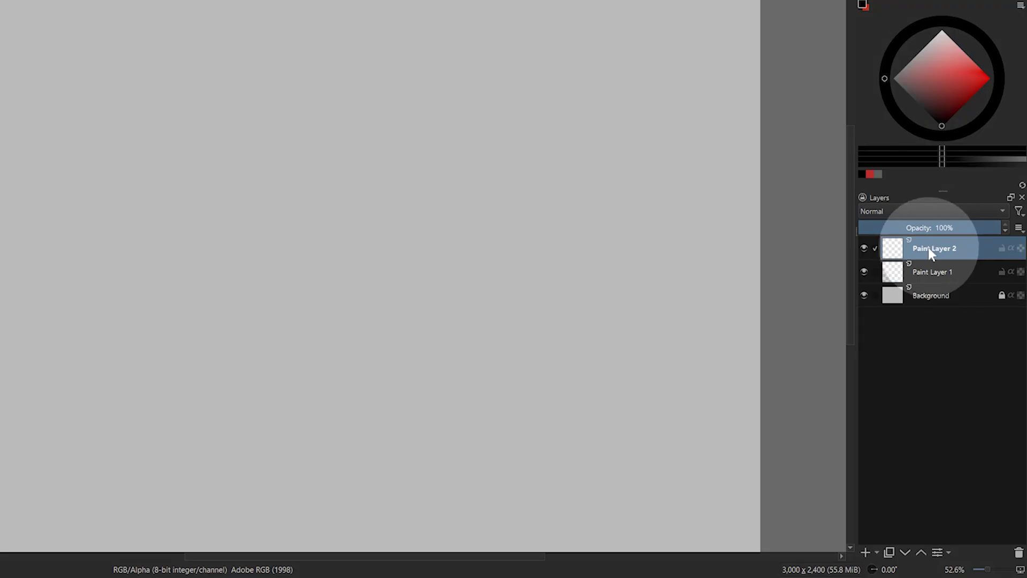
mouse_move(928, 250)
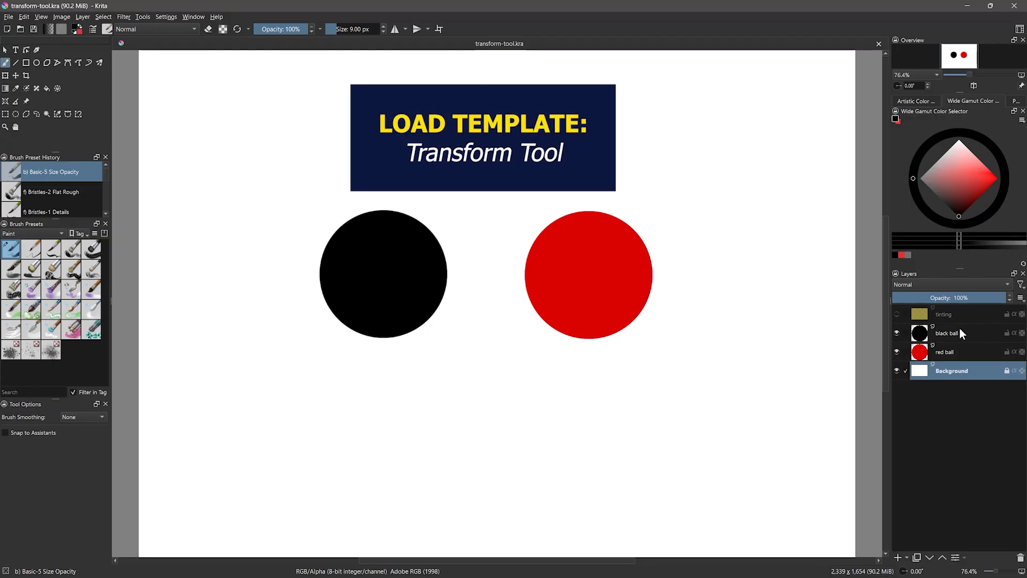
left_click(953, 333)
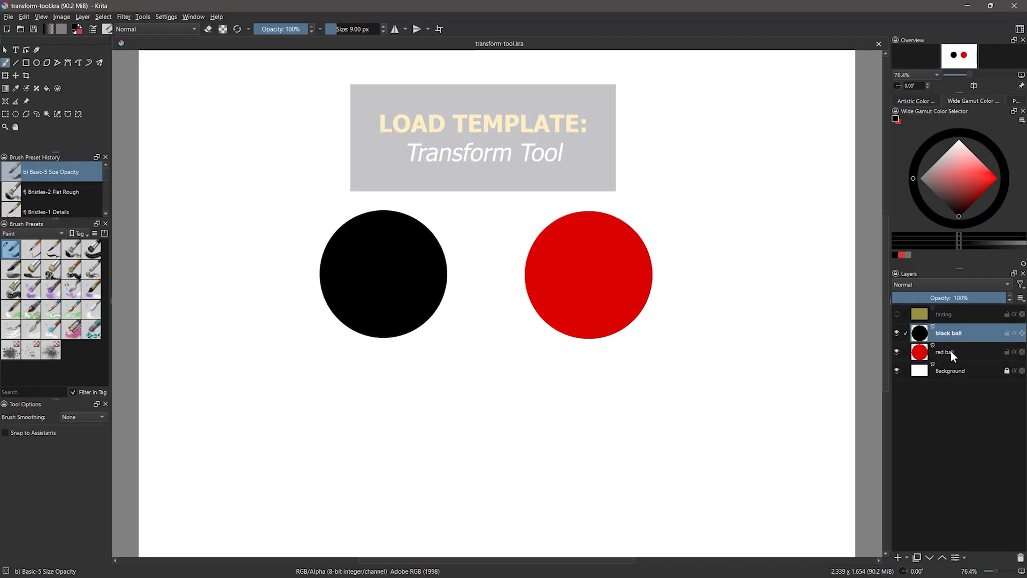
left_click(15, 75)
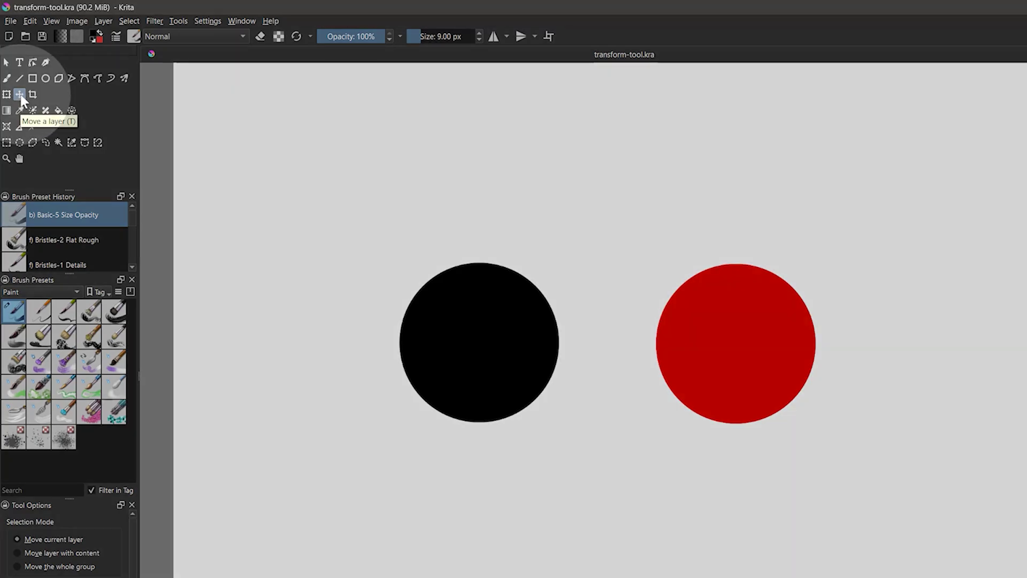
left_click(7, 63)
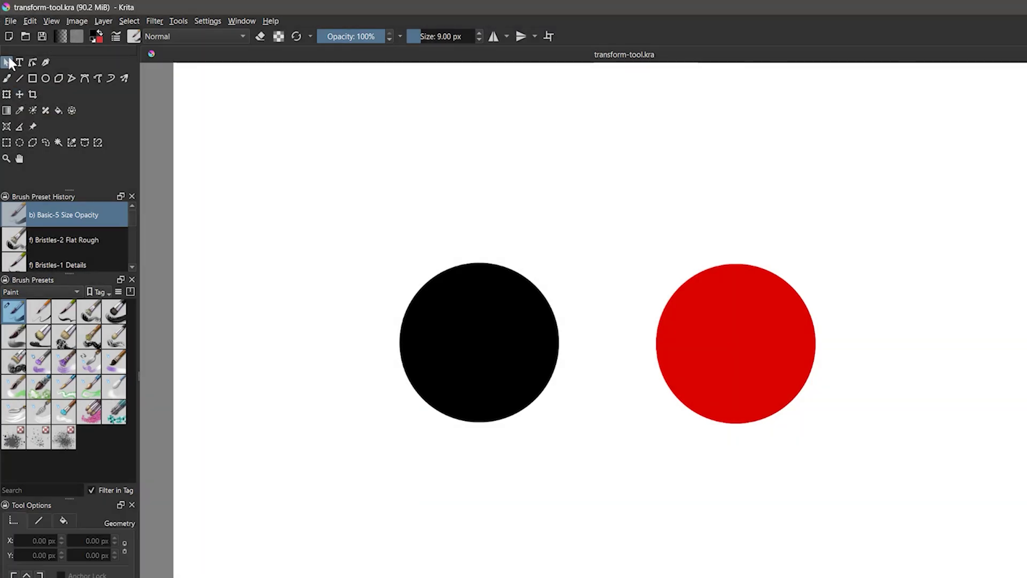
left_click(520, 321)
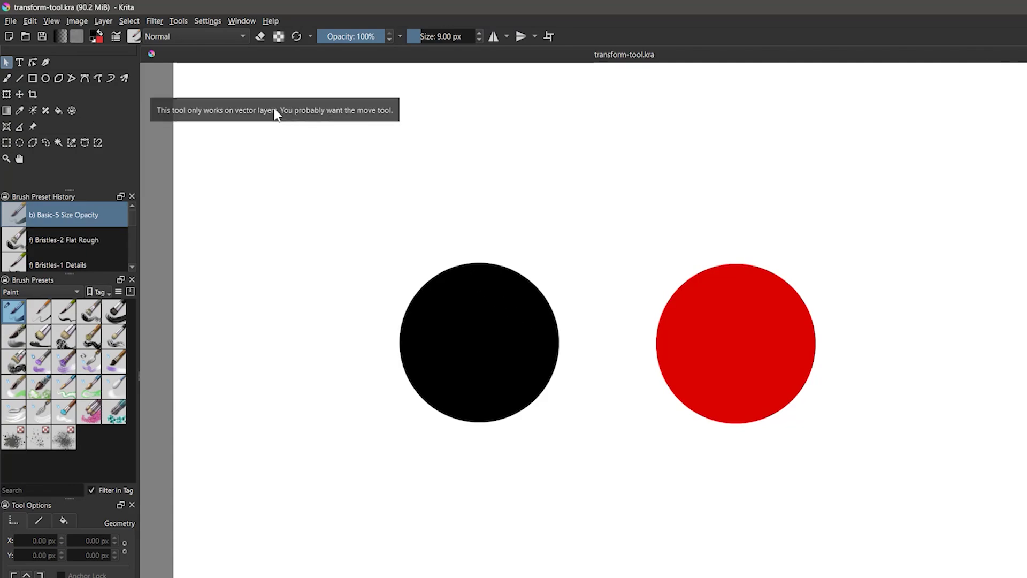
With the Move tool, drag the red ball, then move both ball layers together.
key("t")
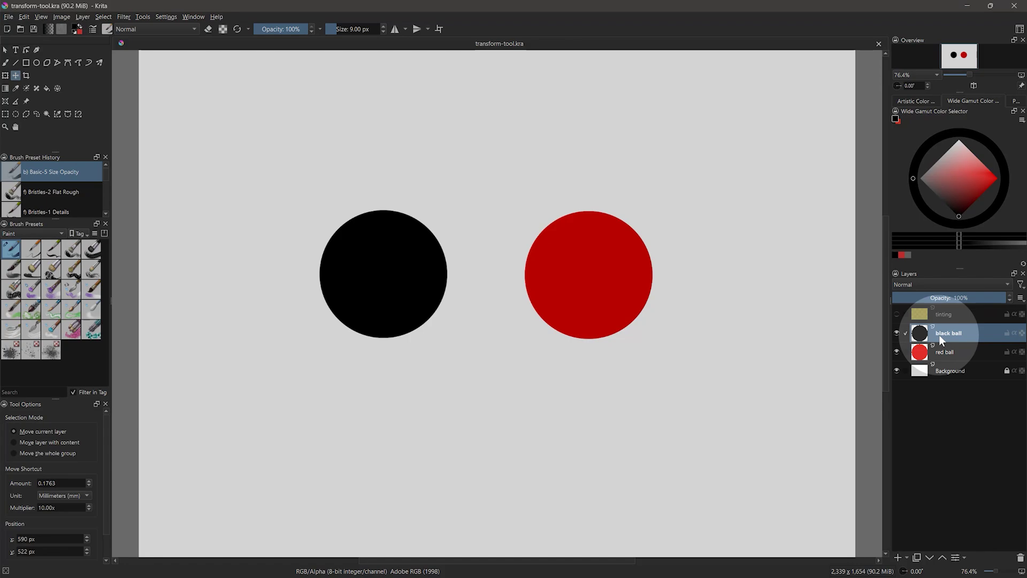
left_click(946, 352)
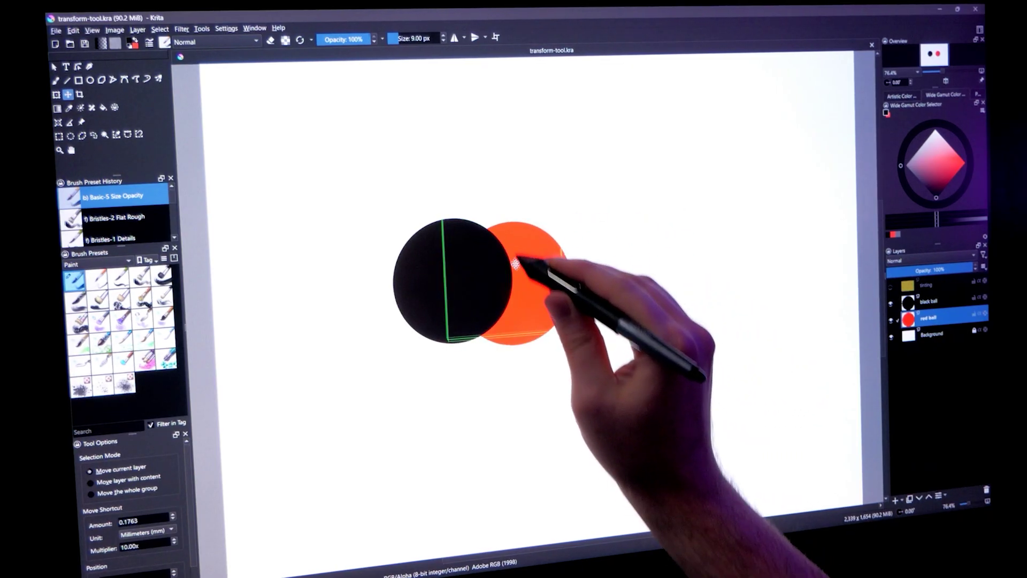
left_click_drag(474, 262, 592, 256)
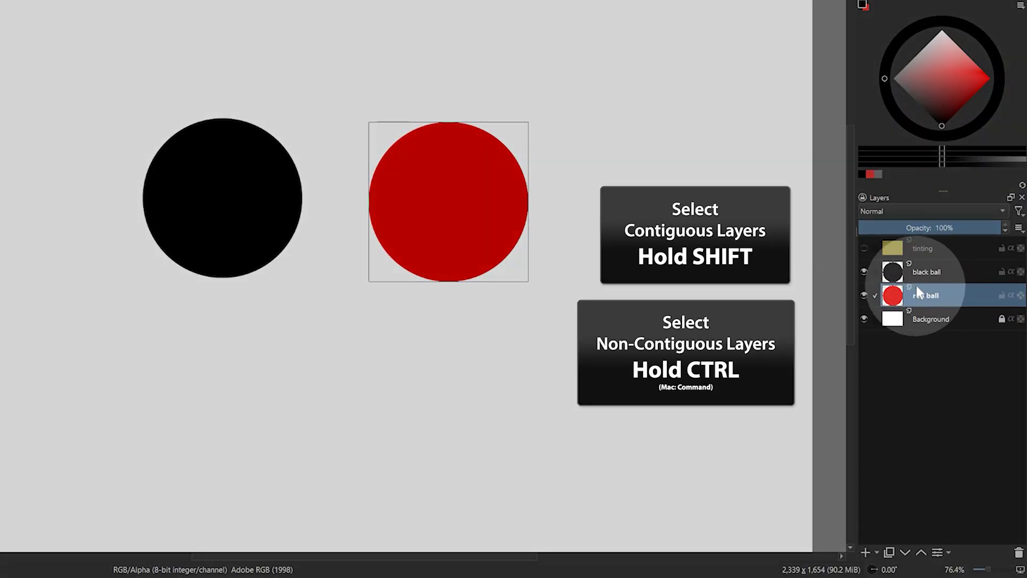
left_click(923, 272, "shift")
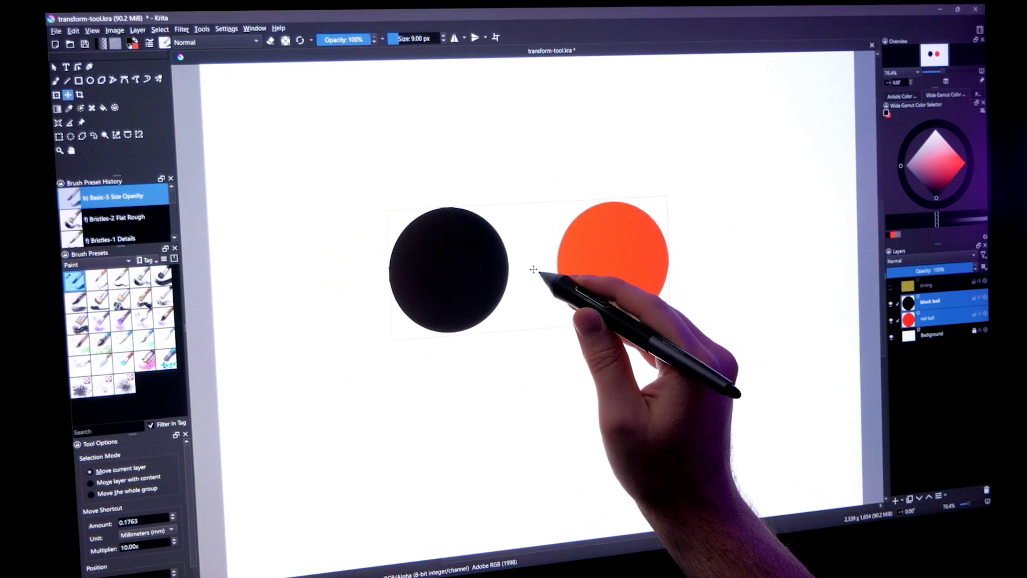
left_click_drag(538, 270, 515, 342)
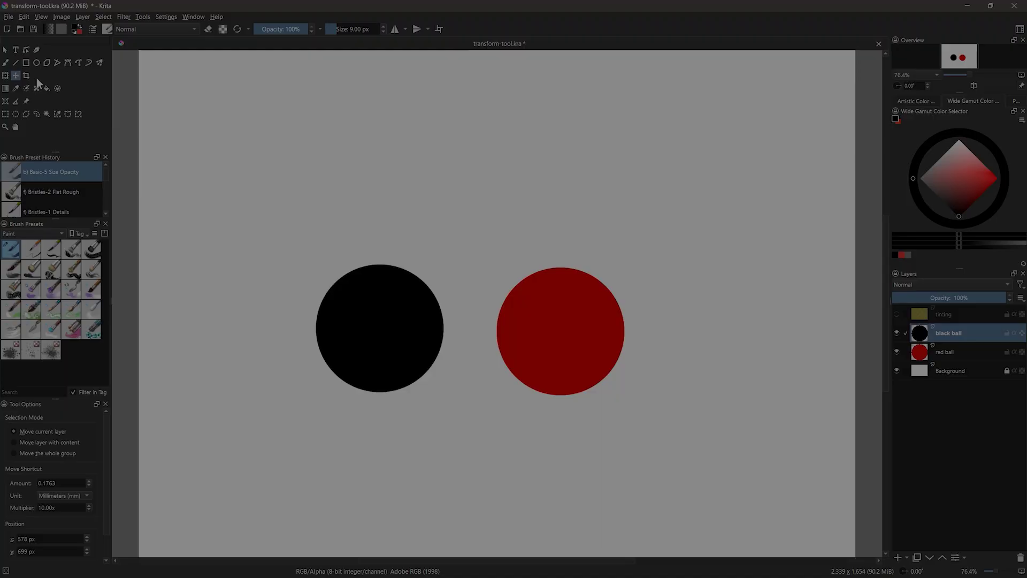
Transform the black ball: move it, resize it and squash it into a tall ellipse.
left_click(6, 76)
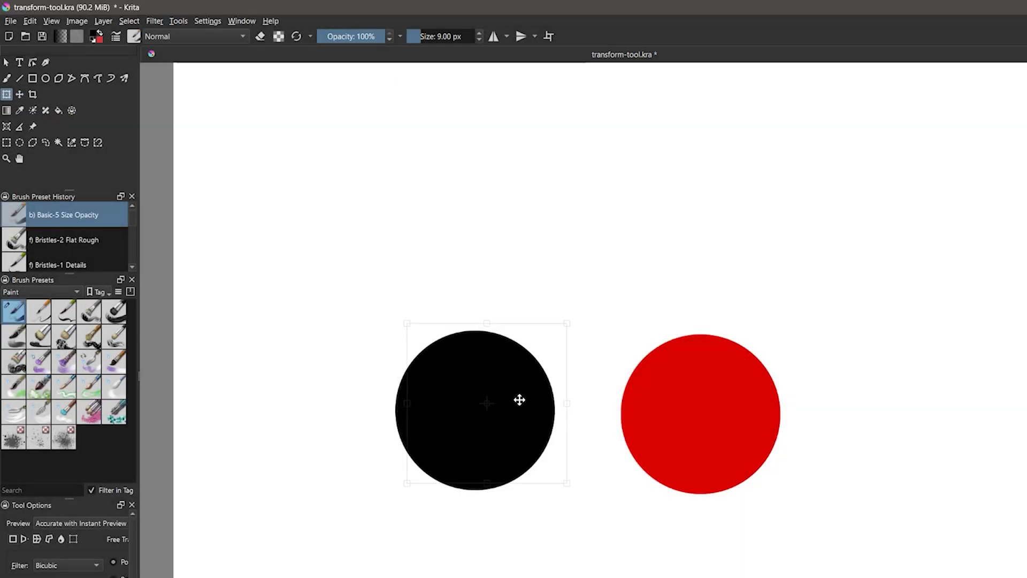
left_click_drag(518, 399, 481, 383)
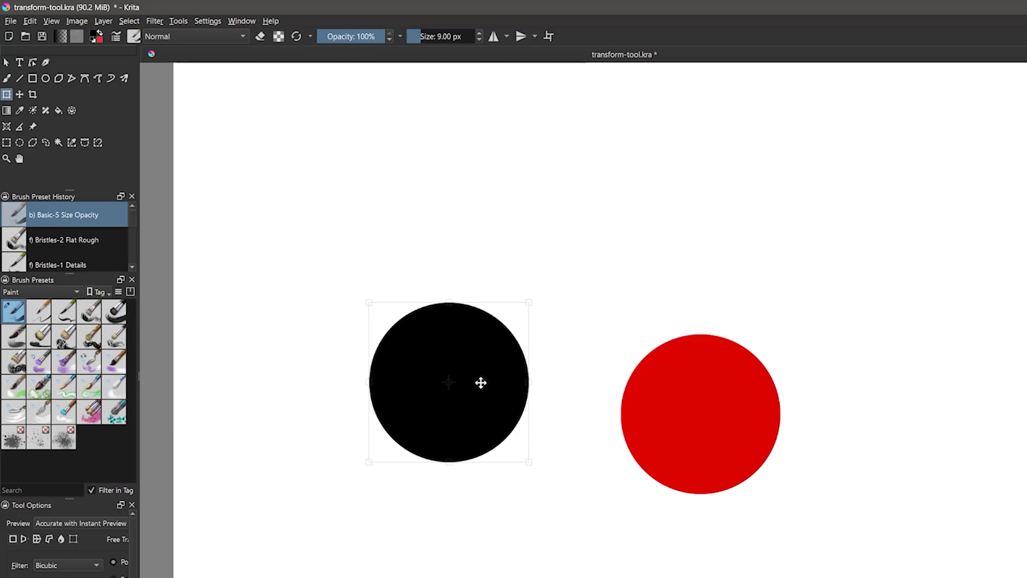
mouse_move(481, 383)
left_mouse_down()
mouse_move(467, 387)
mouse_move(481, 382)
left_mouse_up()
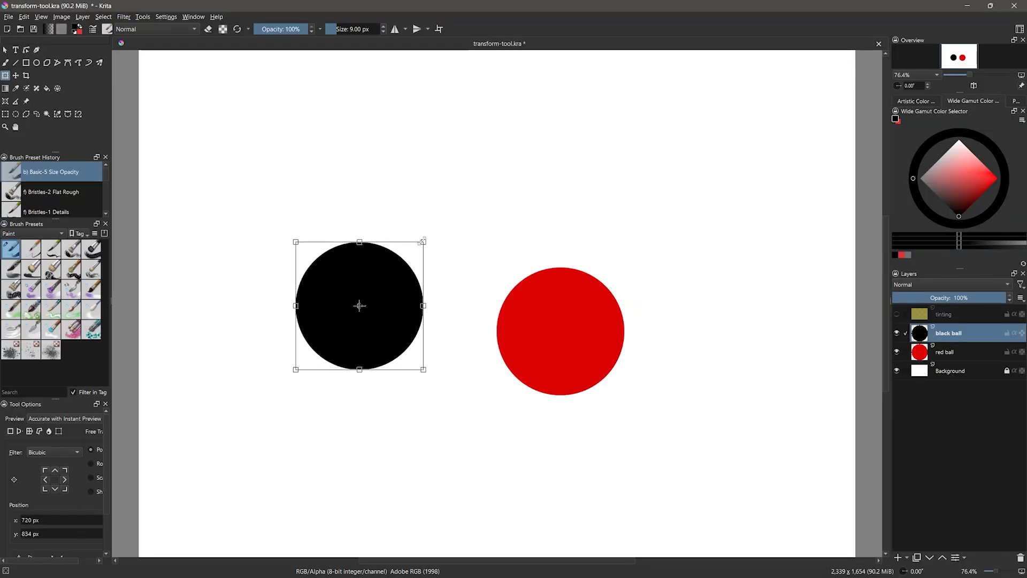
left_click_drag(419, 240, 440, 231)
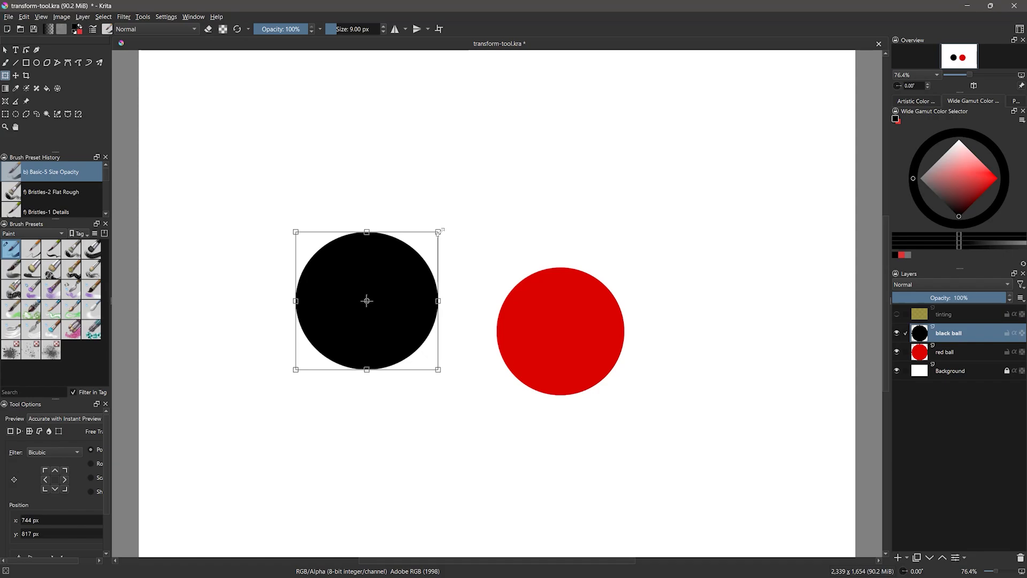
left_click(5, 63)
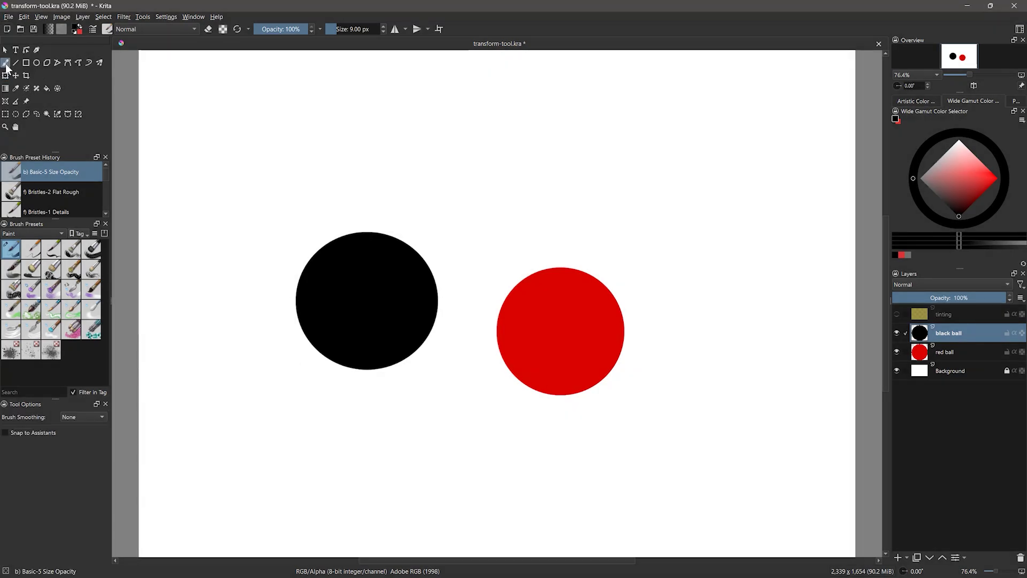
key("ctrl+t")
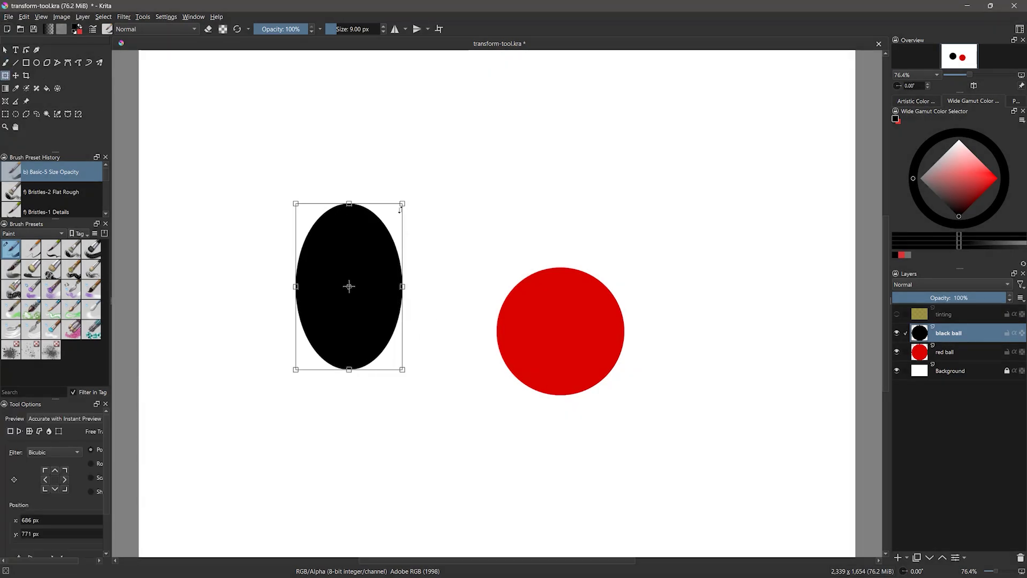
key("Return")
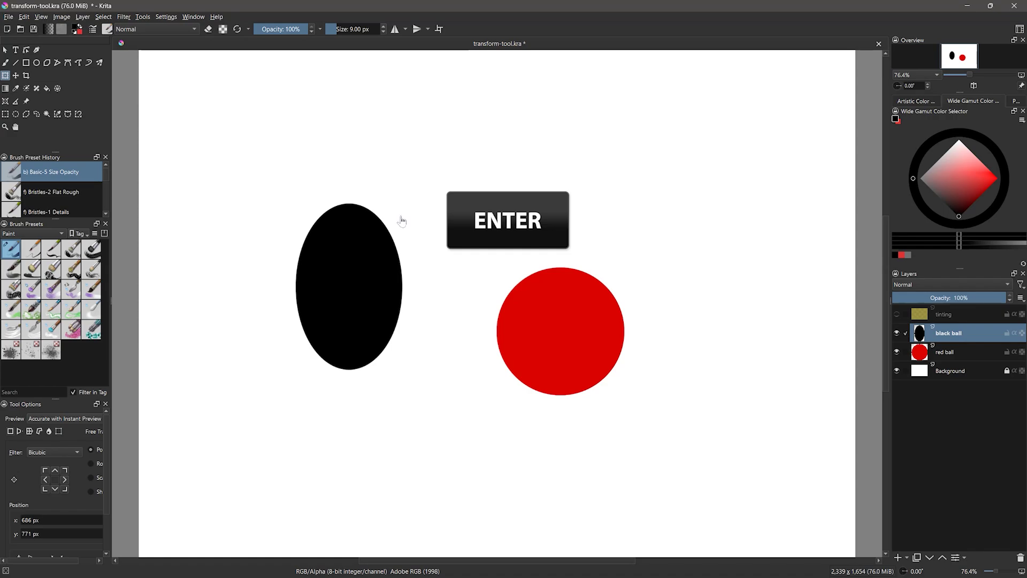
key("Escape")
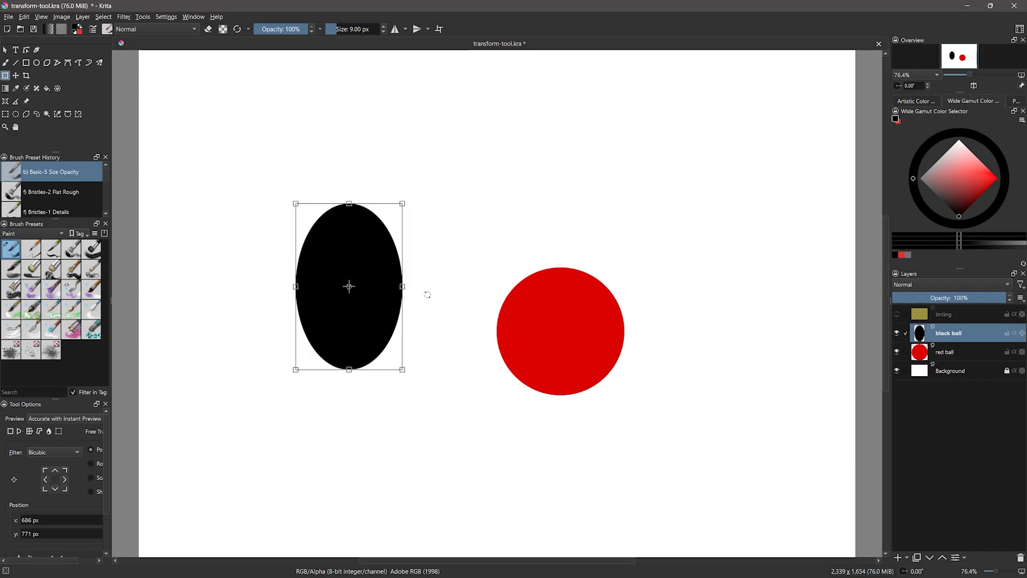
Select both ball layers and scale them together with a corner handle.
left_click(15, 75)
key("ctrl+t")
left_click(951, 352, "ctrl")
left_click_drag(624, 203, 646, 192)
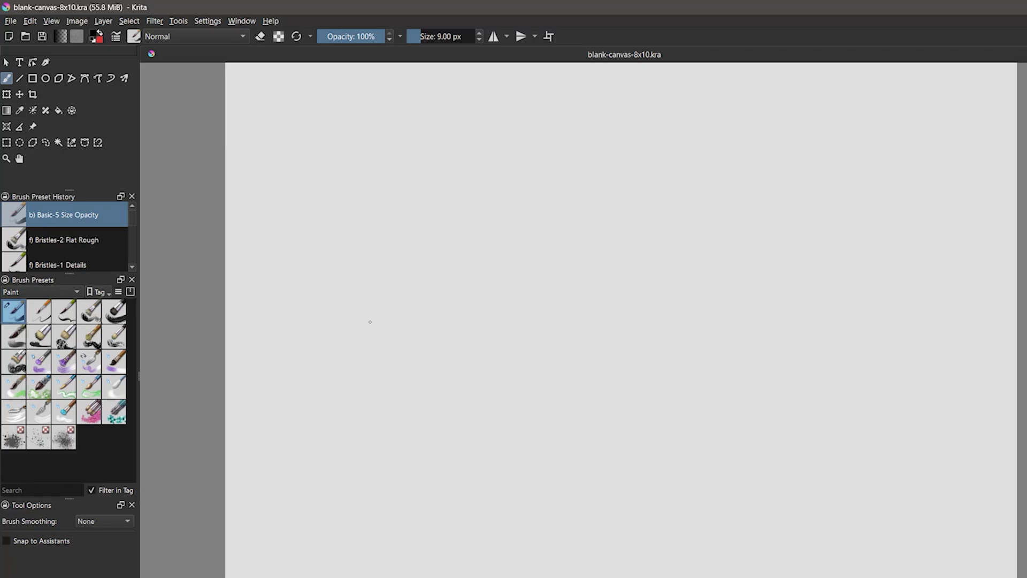
Add a vector layer and draw a rectangle above the red-outlined box.
left_click(32, 79)
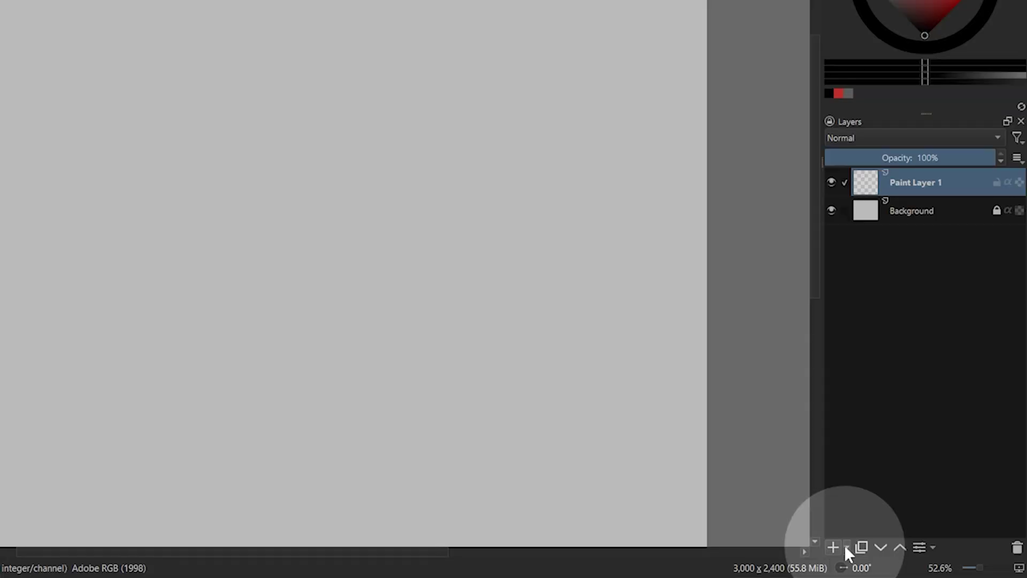
left_click(846, 547)
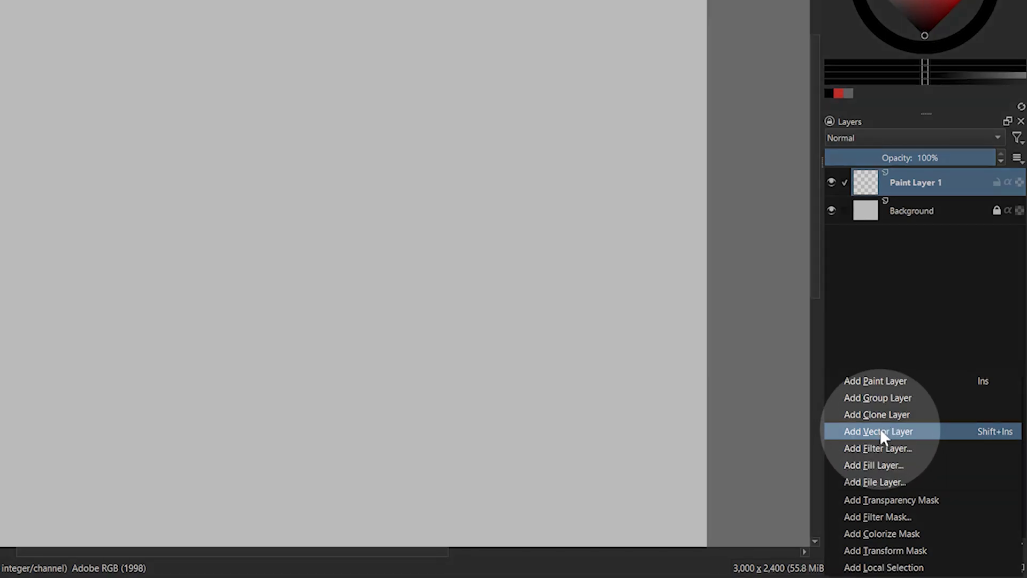
left_click(881, 431)
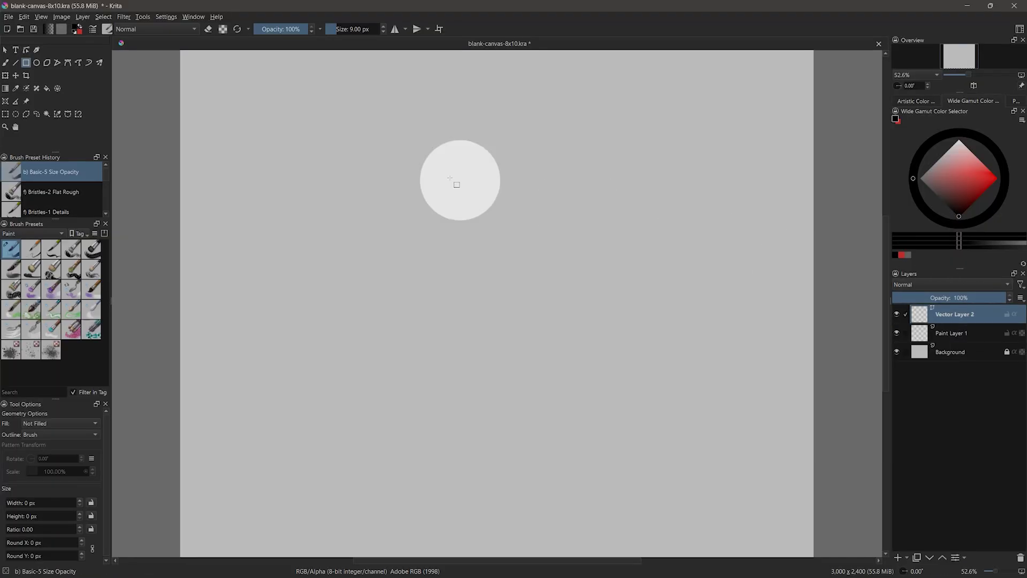
left_click(26, 63)
left_click_drag(286, 158, 720, 266)
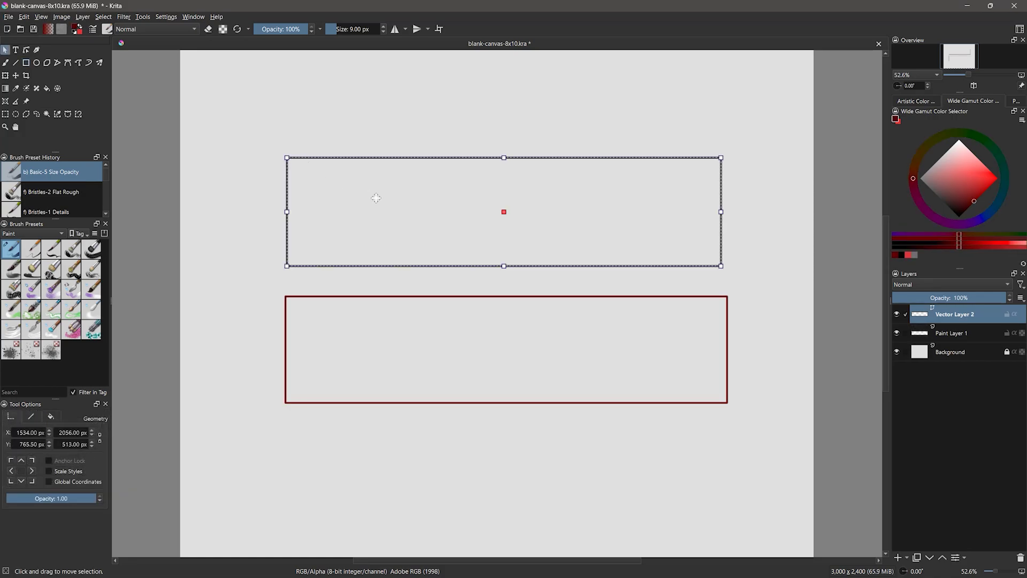
Nudge the top rectangle and round its corners with the Edit Shapes tool.
mouse_move(376, 199)
left_mouse_down()
mouse_move(380, 181)
mouse_move(371, 199)
left_mouse_up()
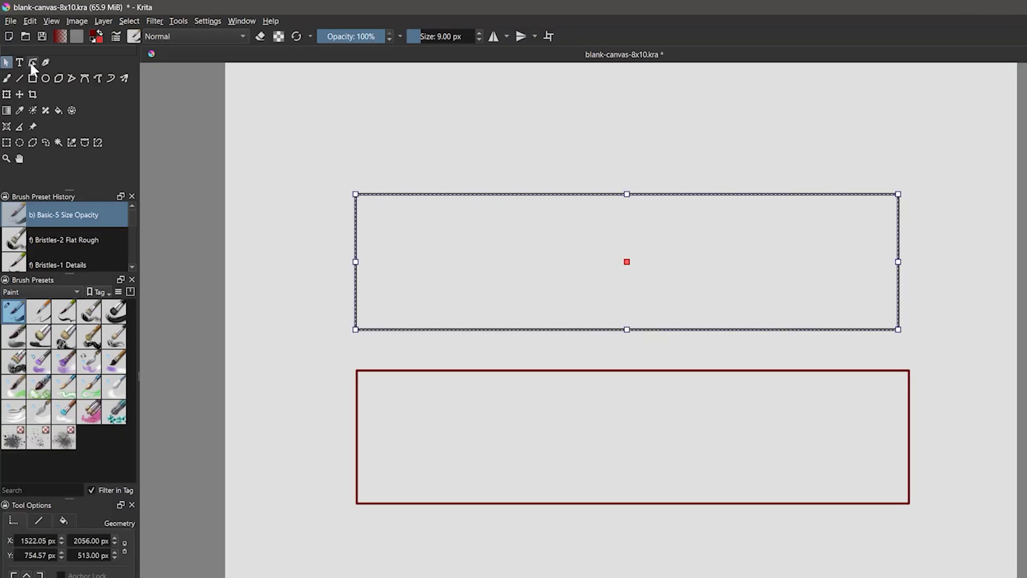
left_click(27, 50)
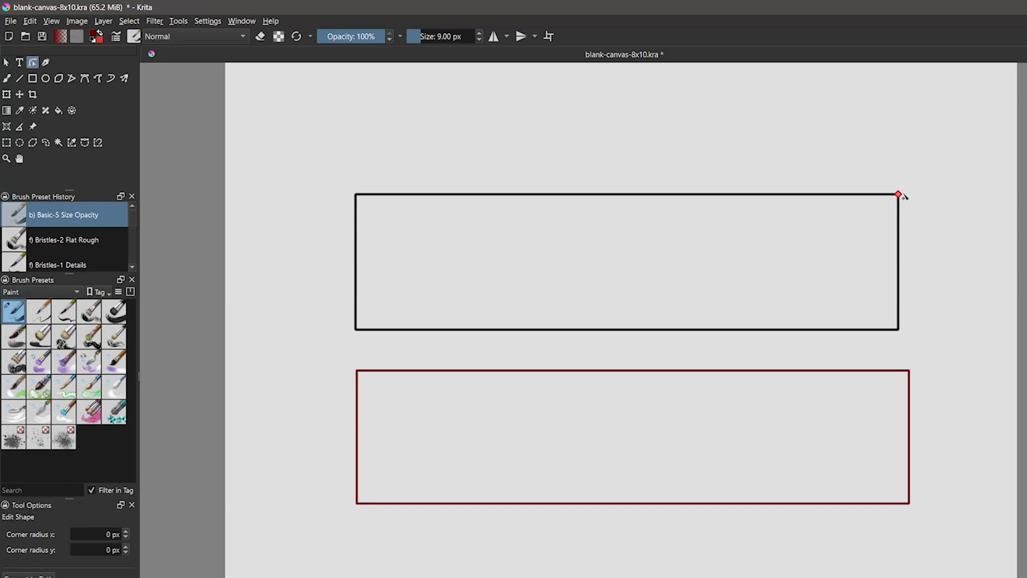
mouse_move(902, 196)
left_mouse_down()
mouse_move(882, 210)
mouse_move(907, 201)
left_mouse_up()
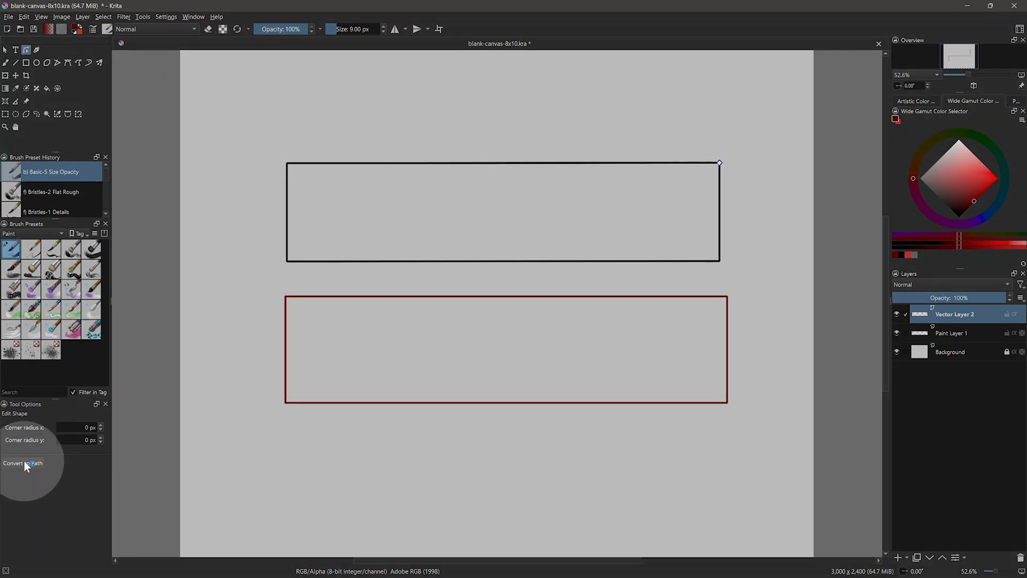
Convert the rectangle to a path and drag its corners into a trapezoid roof.
left_click(24, 464)
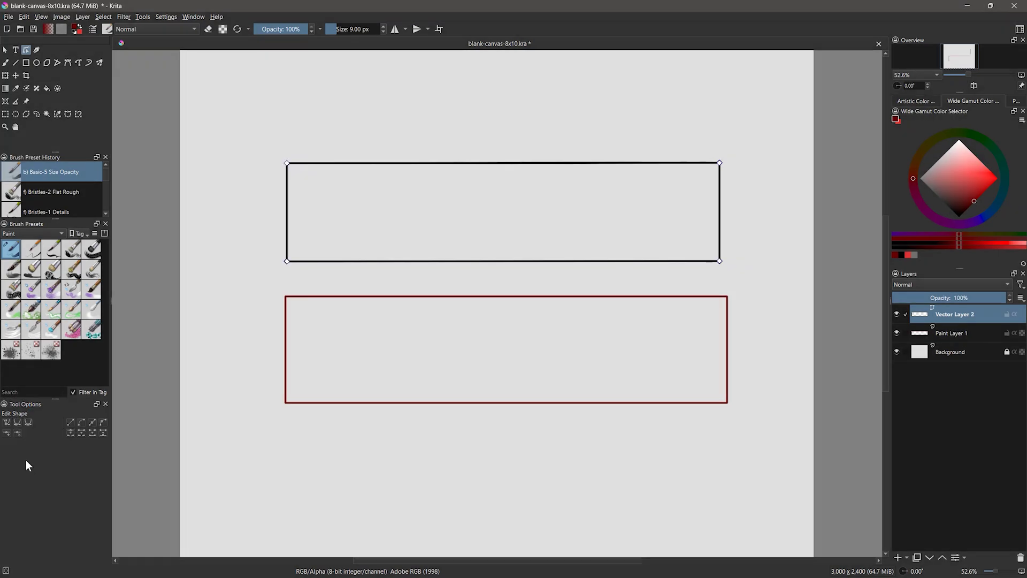
left_click_drag(287, 163, 478, 101)
left_click_drag(720, 163, 493, 197)
left_click_drag(287, 261, 470, 275)
left_click_drag(720, 261, 502, 278)
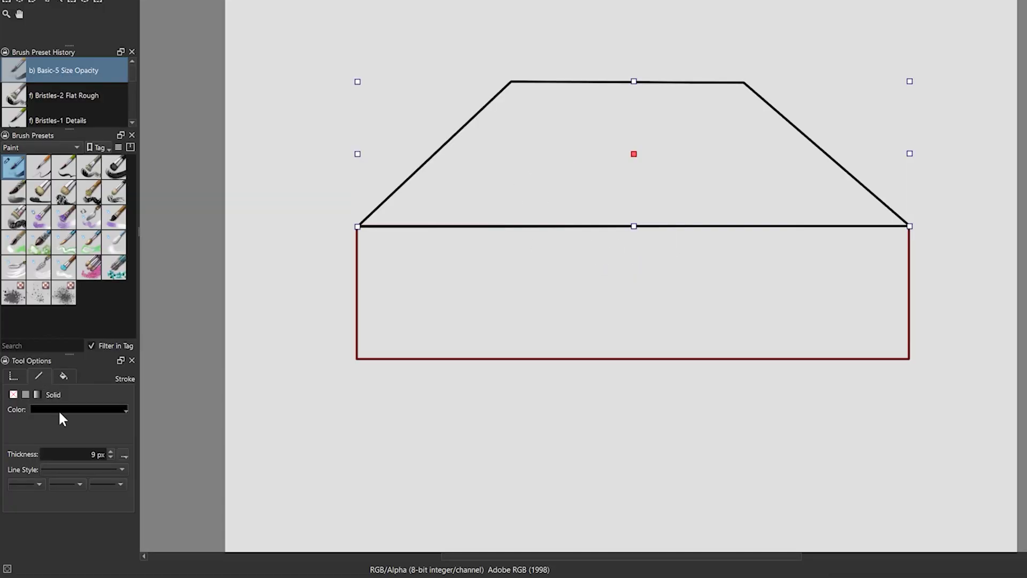
Give the roof a red outline and a lighter solid fill.
left_click(60, 409)
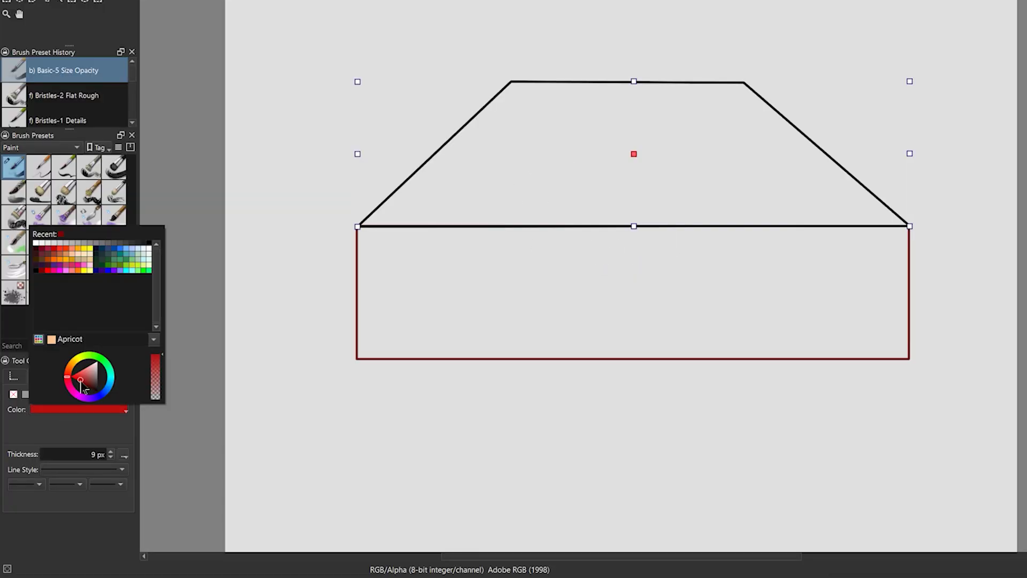
left_click(79, 383)
left_click(26, 394)
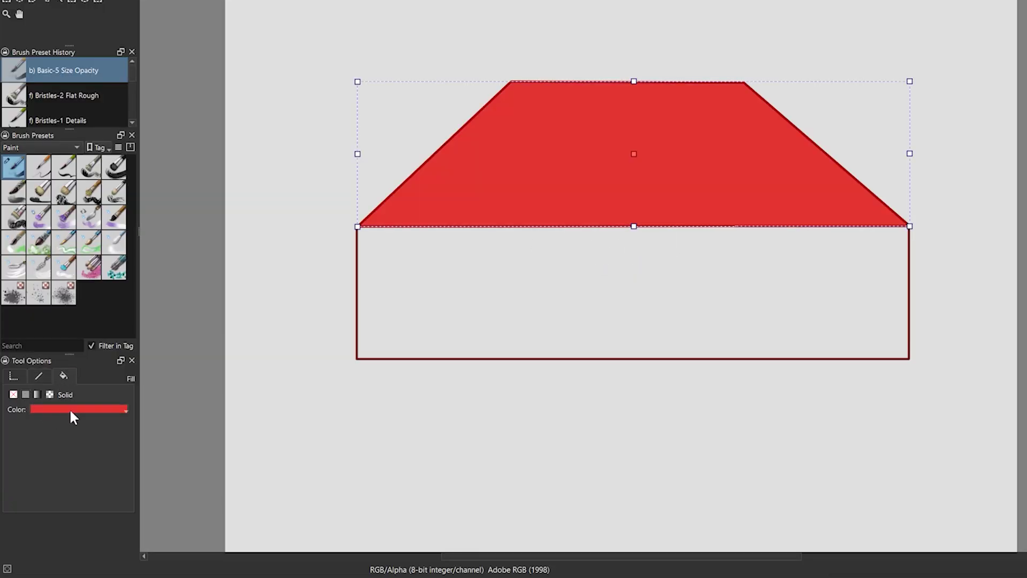
left_click(69, 410)
left_click(89, 375)
left_click(244, 368)
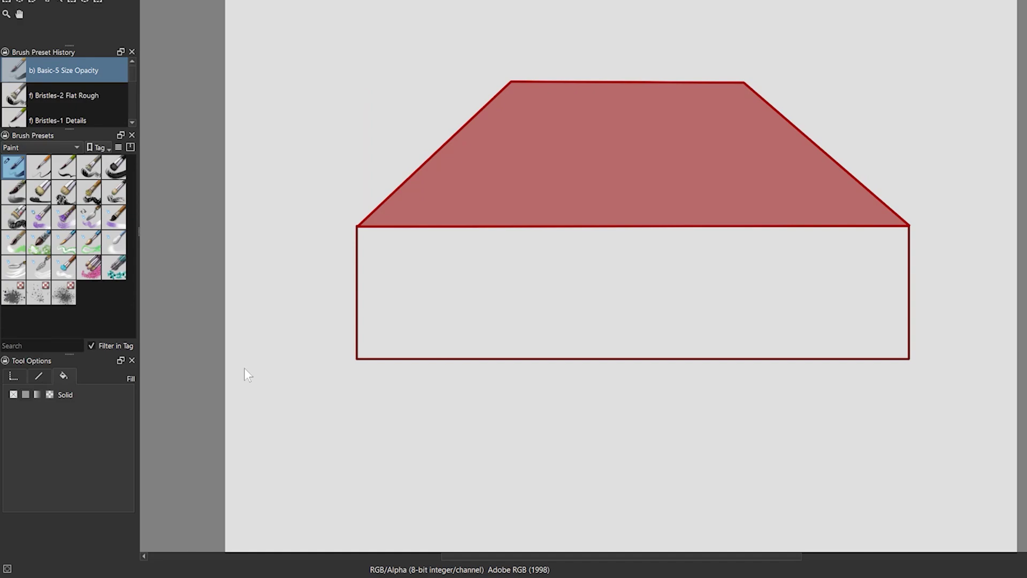
Switch the roof fill to a top-to-bottom gradient and make the roof shorter.
left_click(458, 191)
left_click(36, 394)
left_click_drag(597, 83, 603, 227)
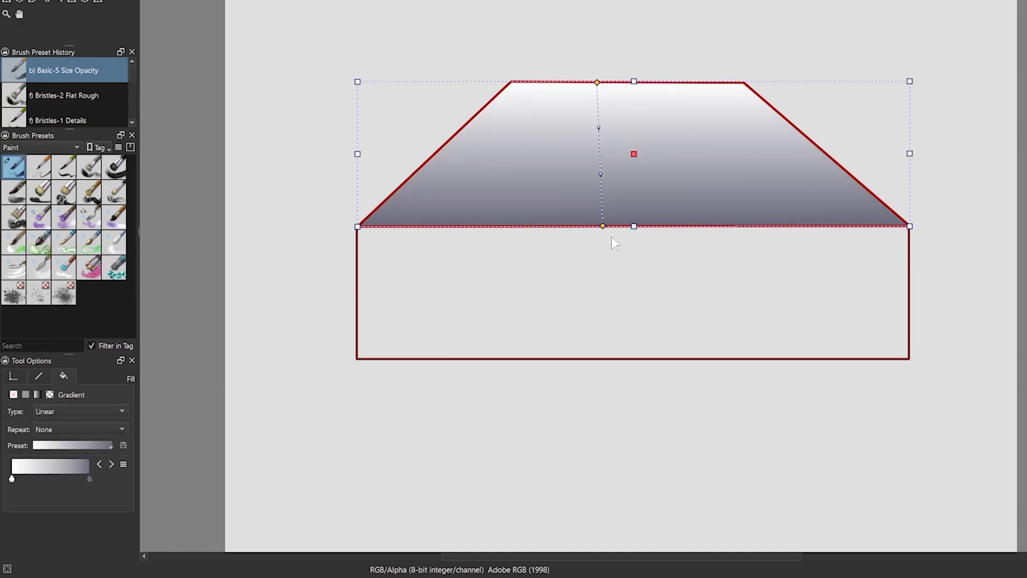
left_click_drag(634, 81, 634, 129)
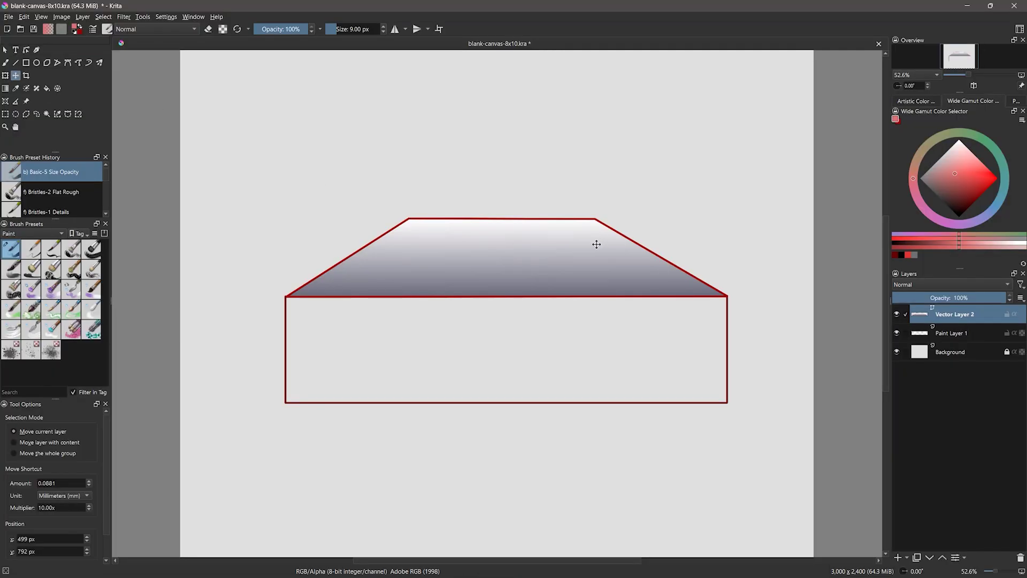
Enlarge the roof beyond the canvas edges, then select and delete it.
key("ctrl+t")
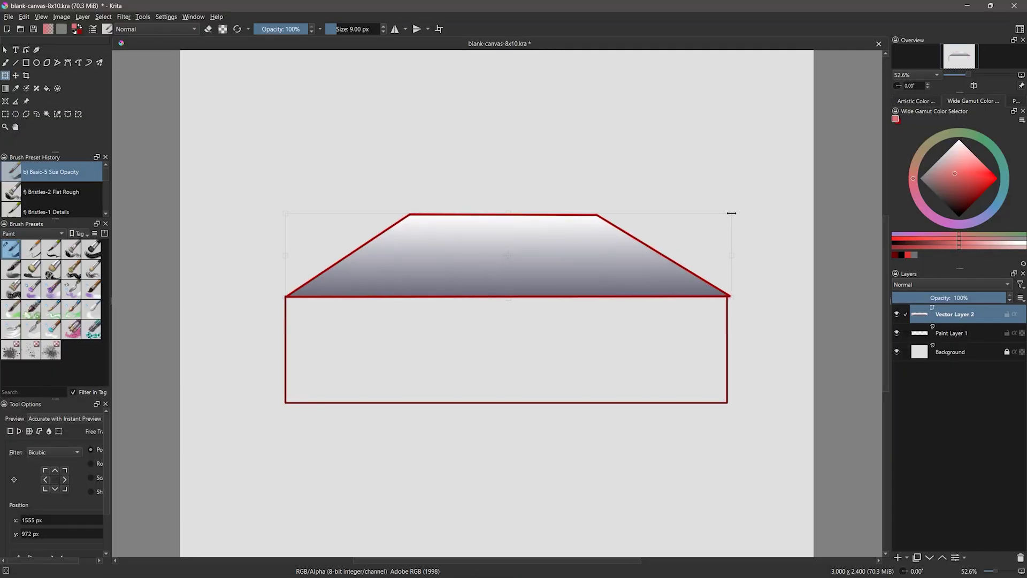
left_click_drag(731, 213, 814, 80)
left_click_drag(285, 297, 161, 423)
key("Return")
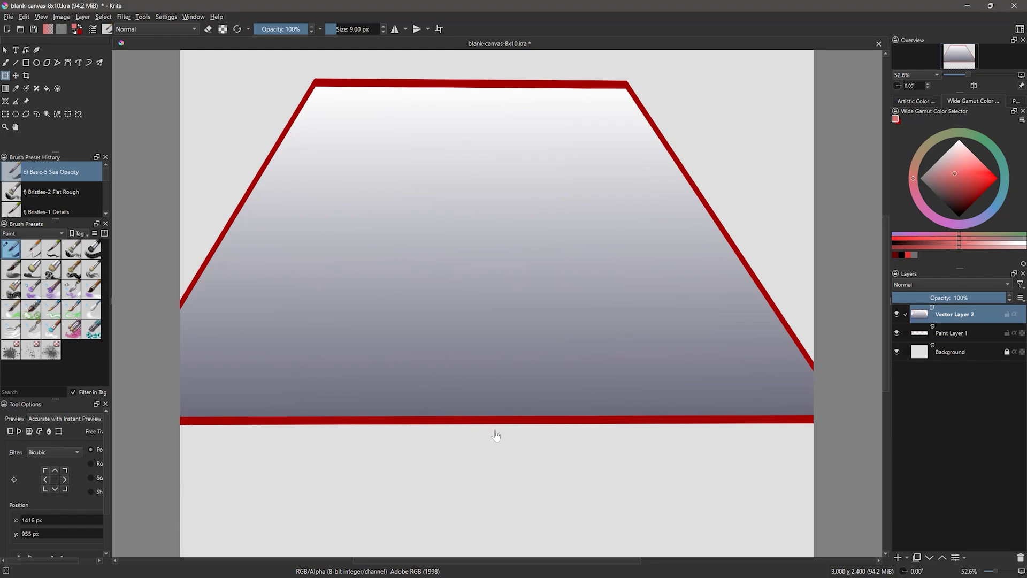
scroll(496, 436, "up", 3)
scroll(467, 309, "down", 4)
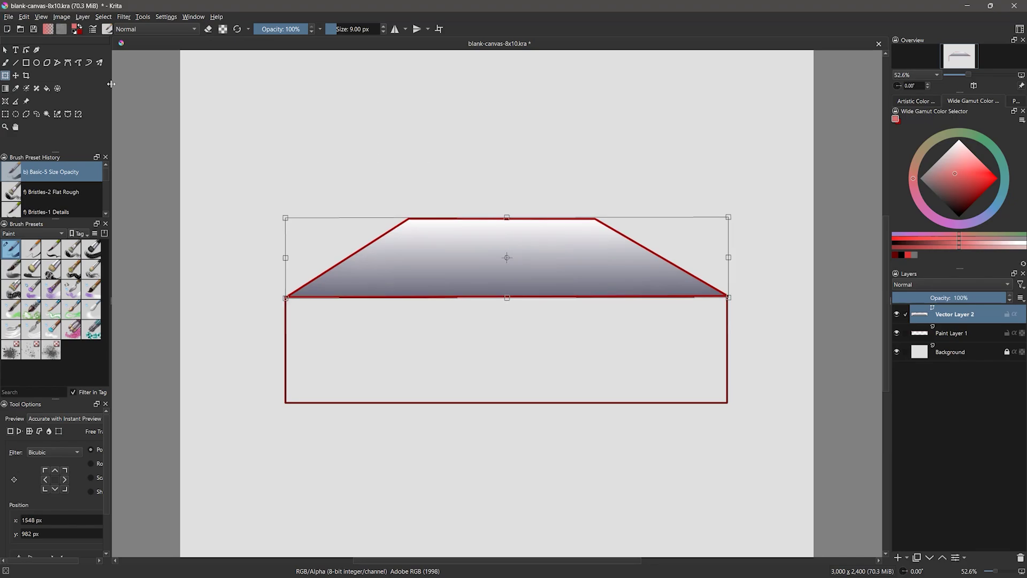
left_click(5, 50)
key("Delete")
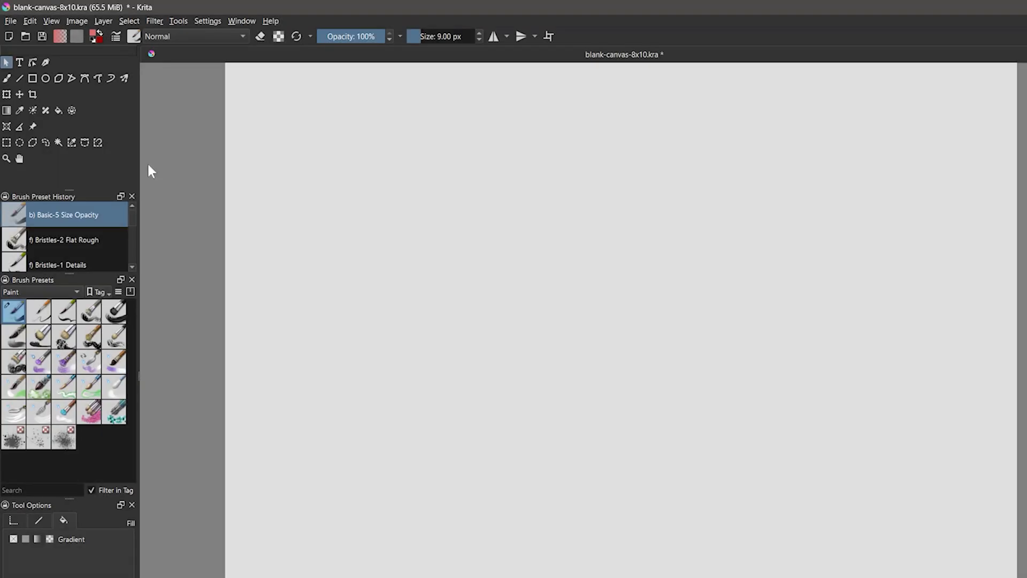
Create a placeholder text box and set it to size 72, purple, with a new font.
left_click(15, 50)
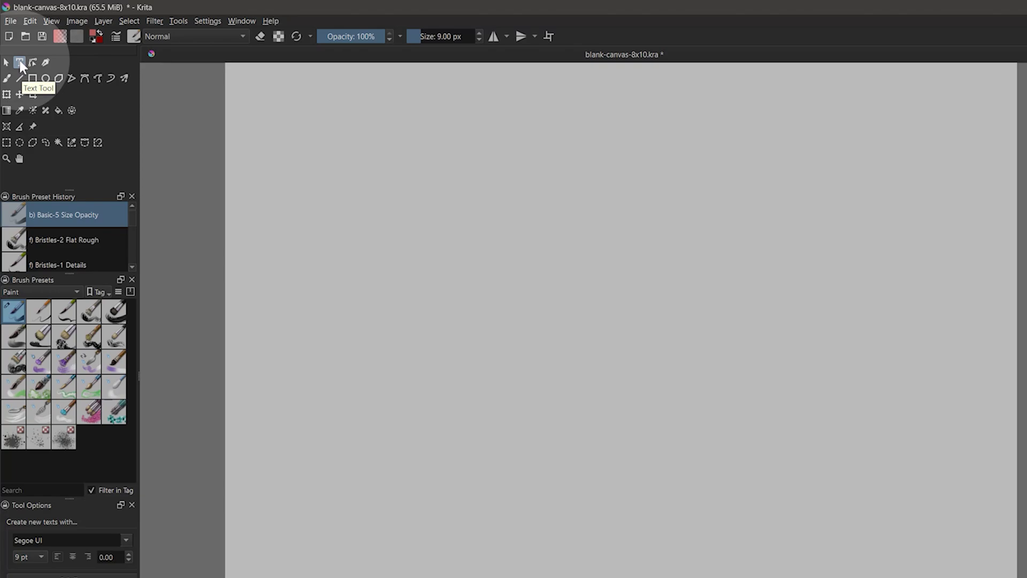
left_click_drag(383, 227, 502, 294)
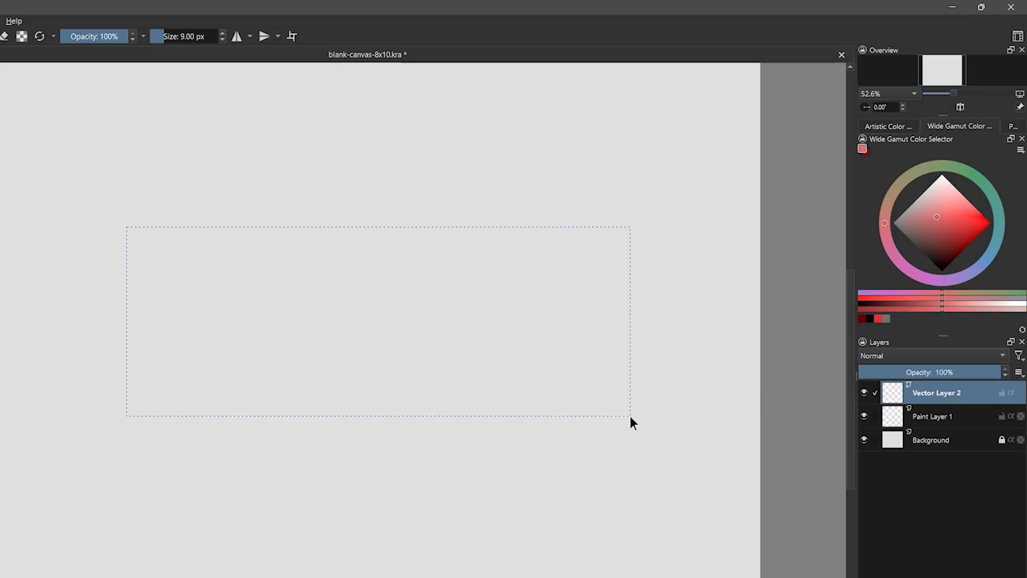
left_click_drag(630, 416, 629, 416)
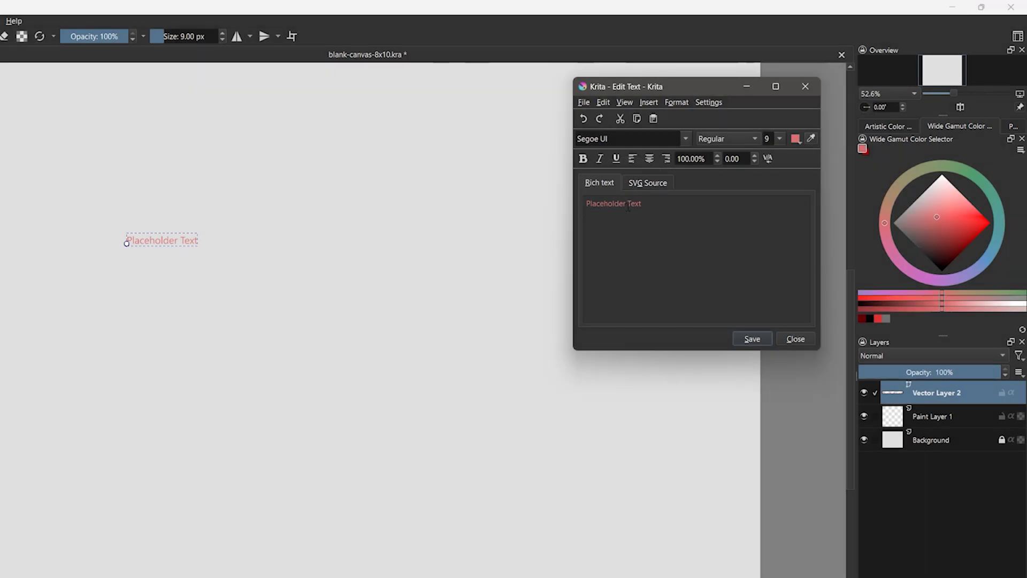
left_click(780, 139)
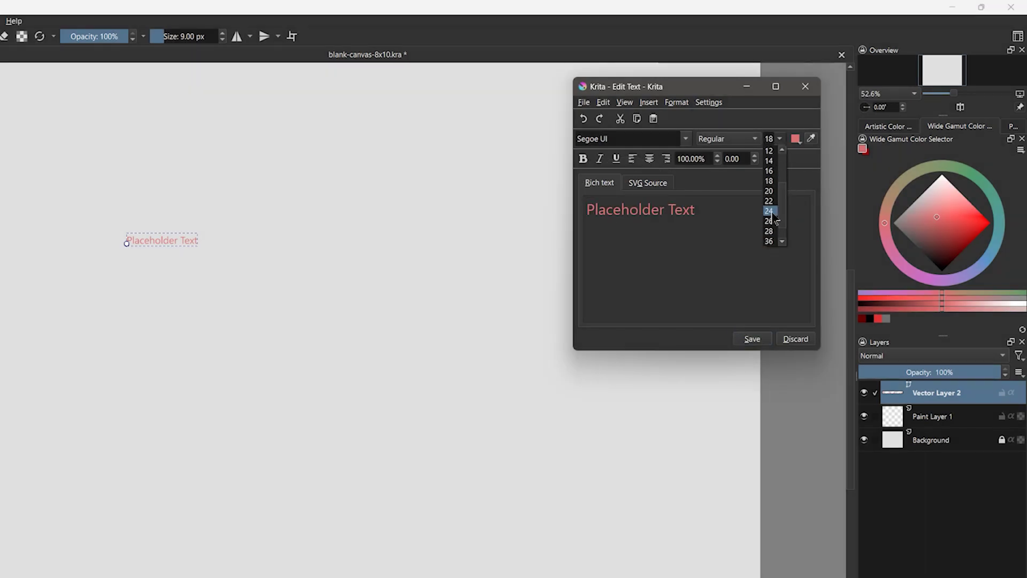
left_click(772, 240)
left_click(796, 139)
left_click(826, 179)
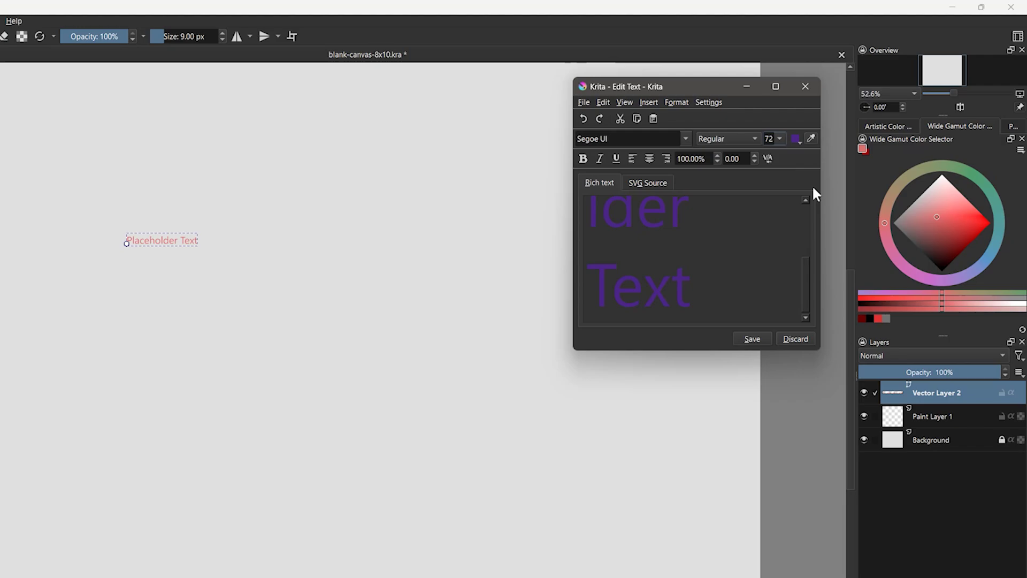
left_click(663, 138)
left_click(656, 230)
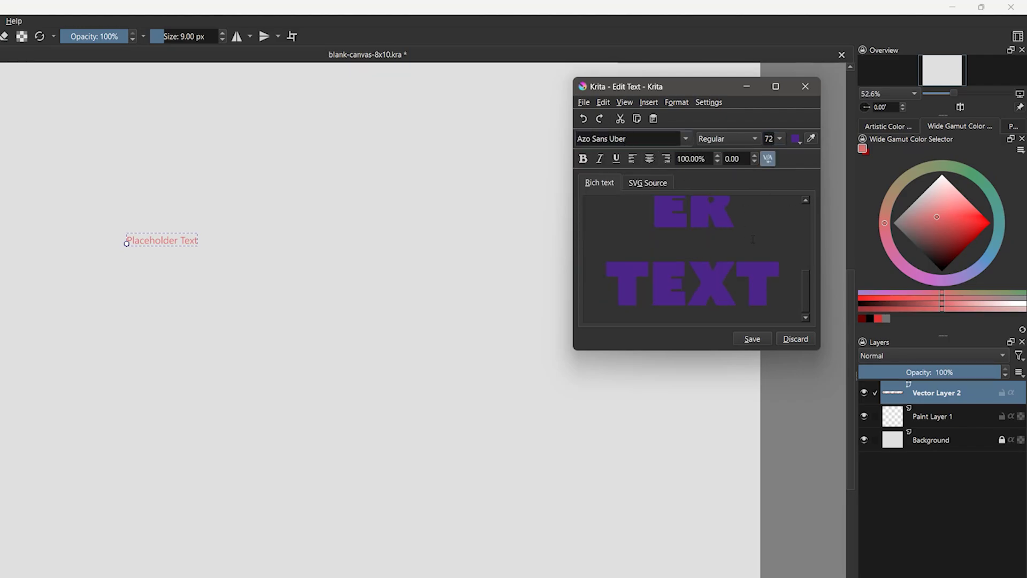
Apply the text changes, then move the text lower-left and rotate it clockwise.
left_click_drag(574, 331, 363, 331)
left_click_drag(458, 350, 458, 296)
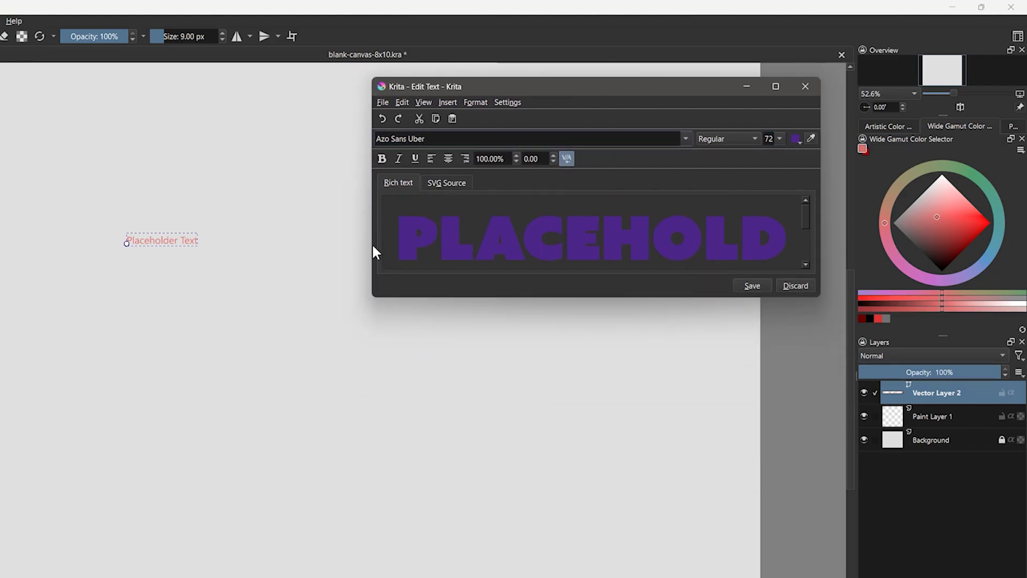
left_click_drag(373, 252, 559, 257)
left_click(751, 286)
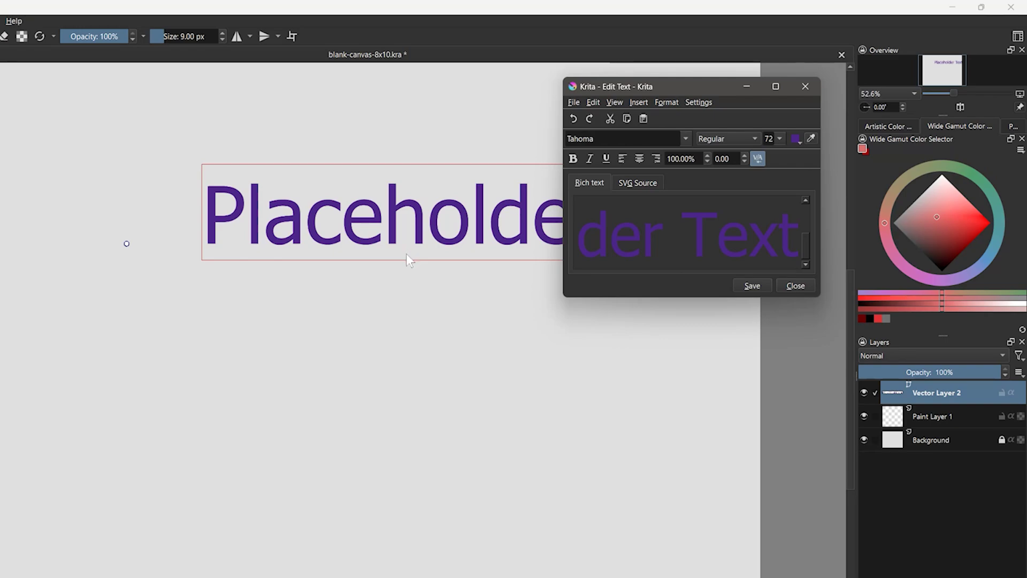
left_click(792, 285)
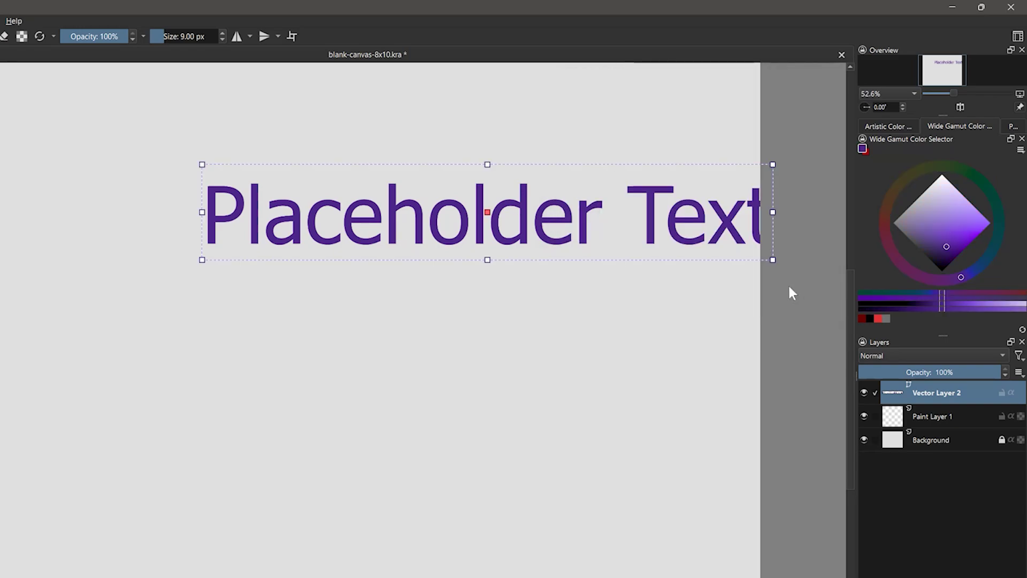
left_click_drag(684, 234, 571, 343)
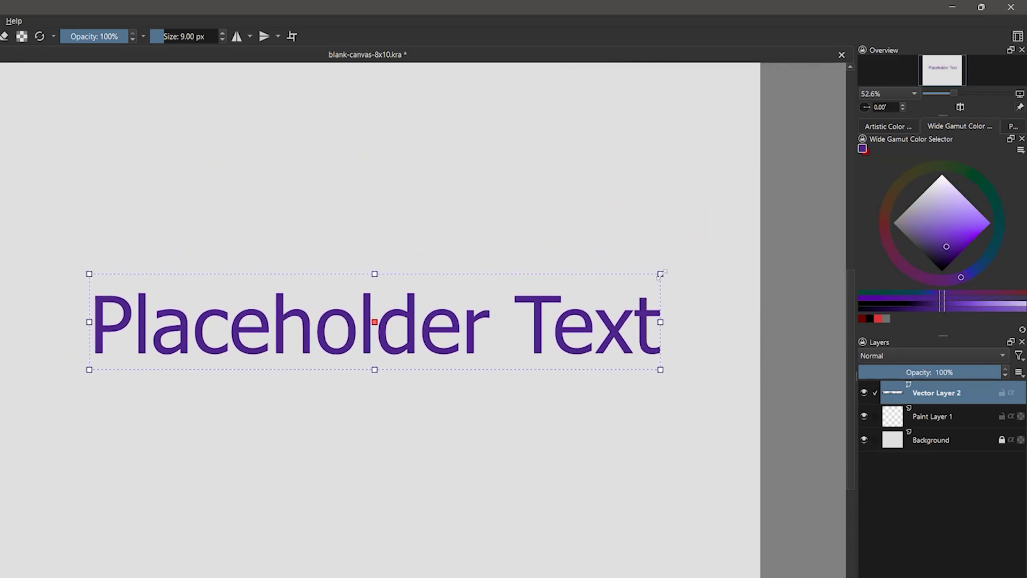
left_click_drag(662, 274, 648, 340)
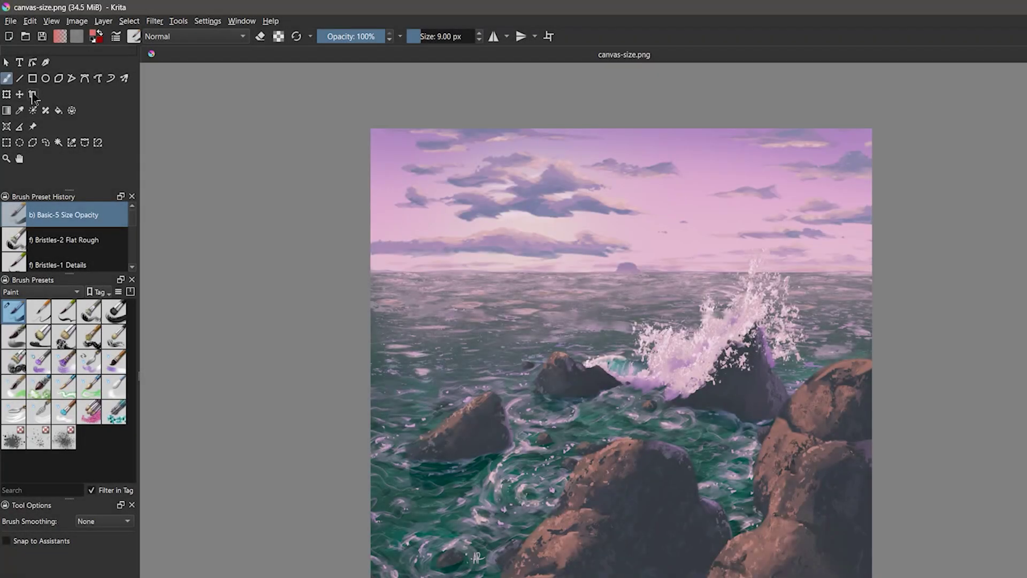
Crop the seascape to a 2340 px square, then drag the frame outward to grow it to 3000×3000.
left_click(32, 95)
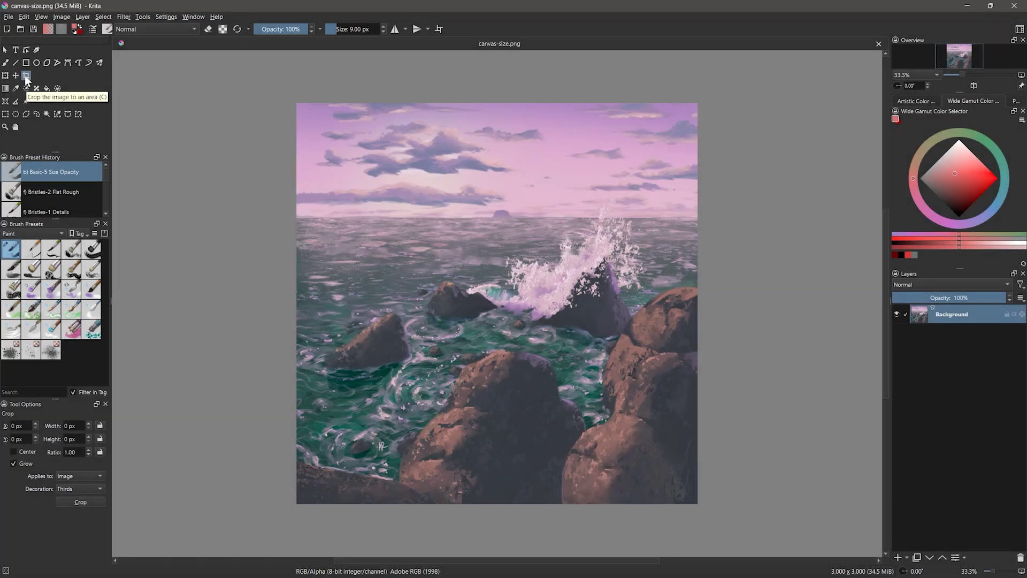
left_click_drag(323, 134, 650, 433)
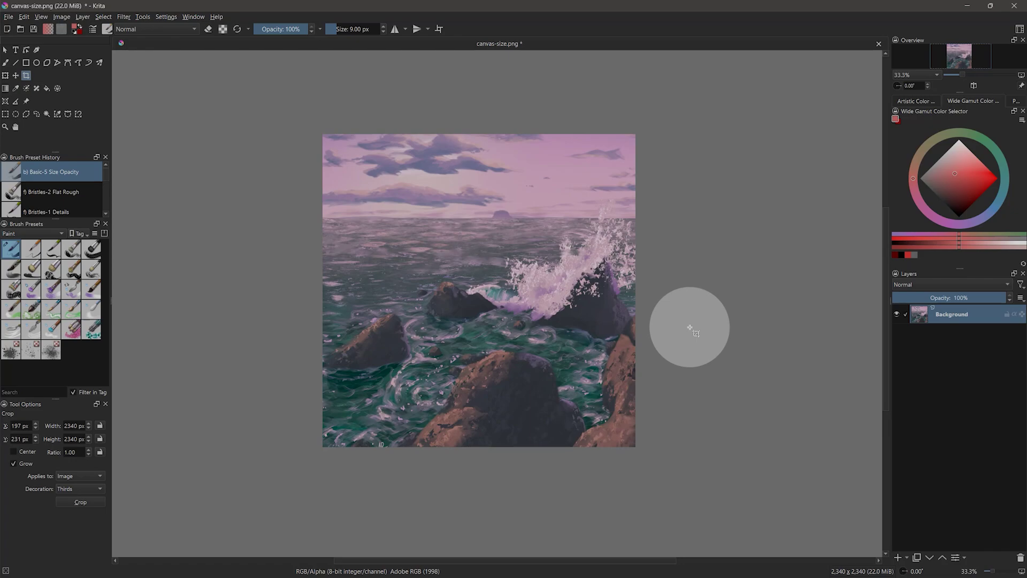
key("Return")
left_click_drag(690, 328, 697, 322)
key("Return")
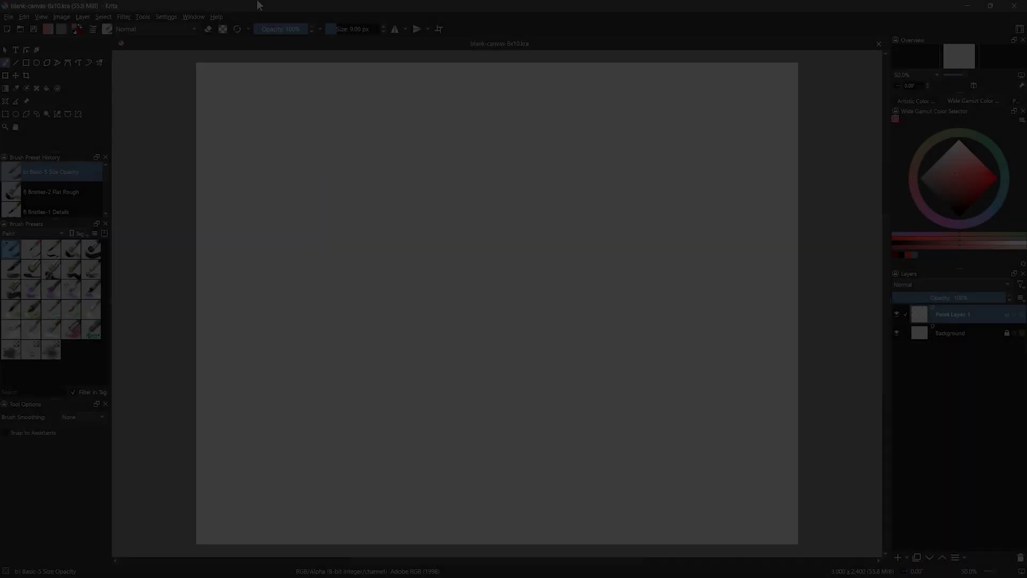
Draw test linear gradients, including a dark magenta one over the lower canvas.
left_click(6, 89)
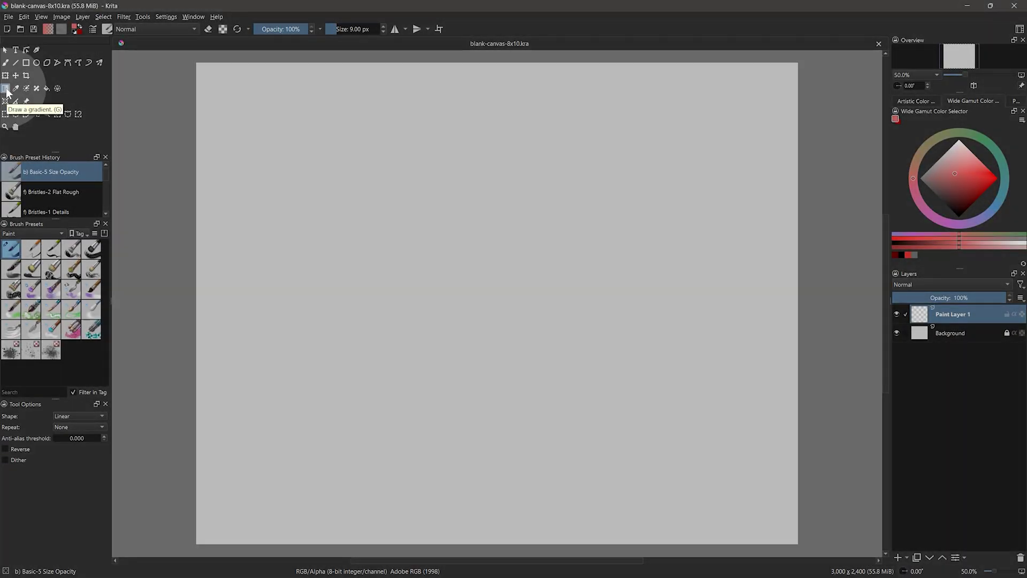
left_click_drag(515, 477, 515, 132)
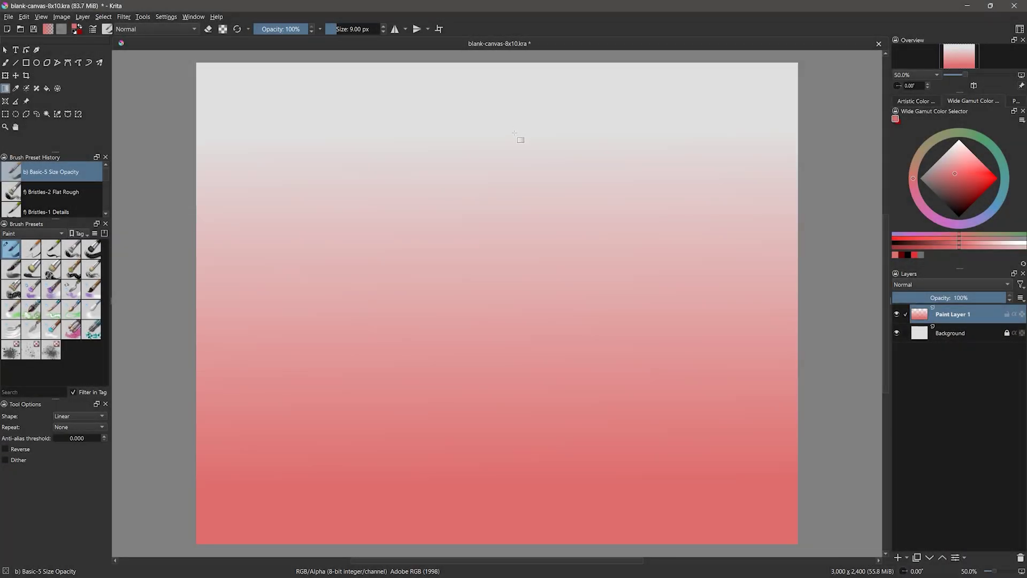
left_click_drag(497, 58, 499, 131)
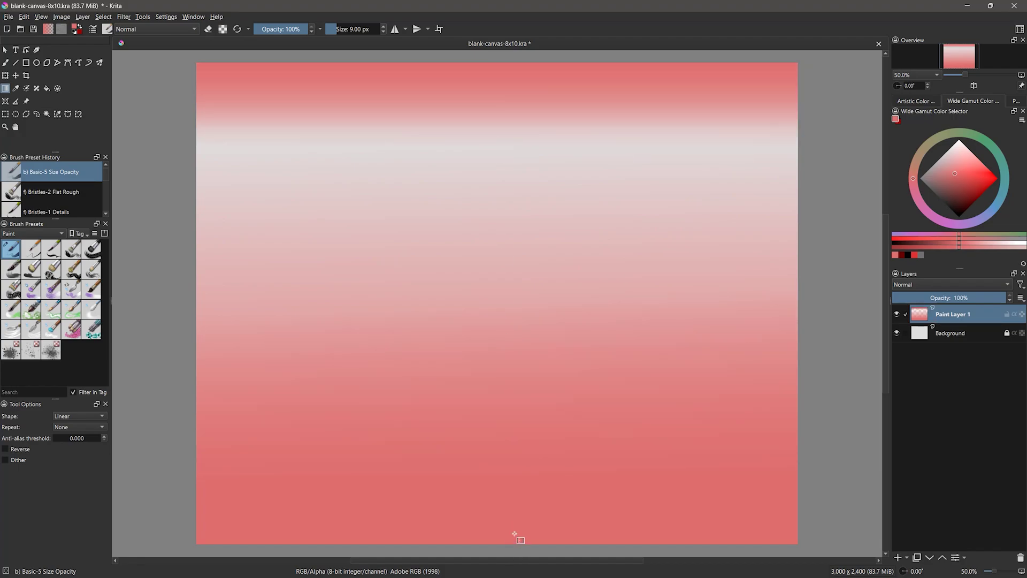
left_click(942, 219)
left_click(978, 196)
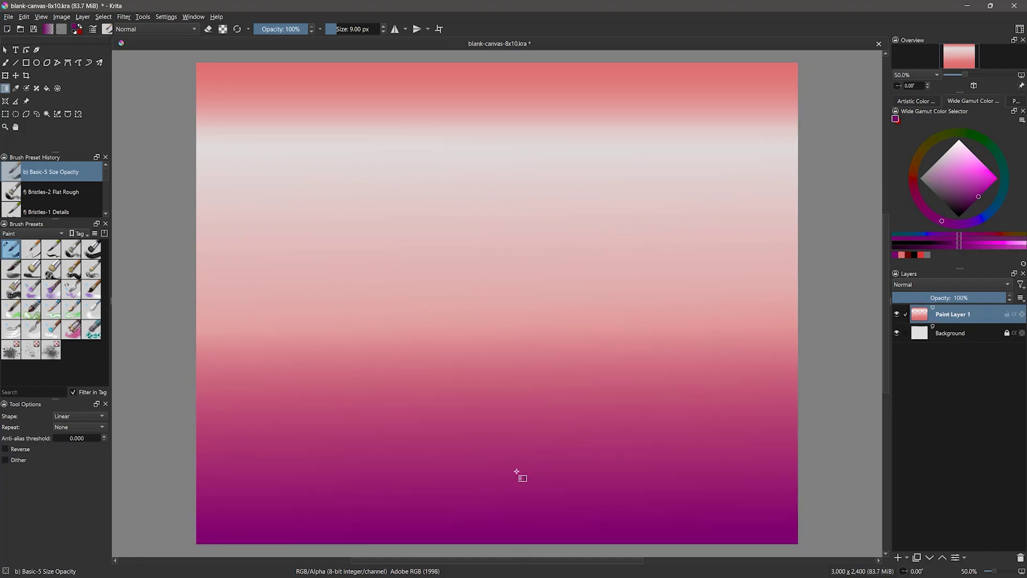
left_click_drag(518, 340, 517, 540)
Apply the dark-to-orange preset as a reversed radial gradient dragged from the canvas centre.
left_click(48, 29)
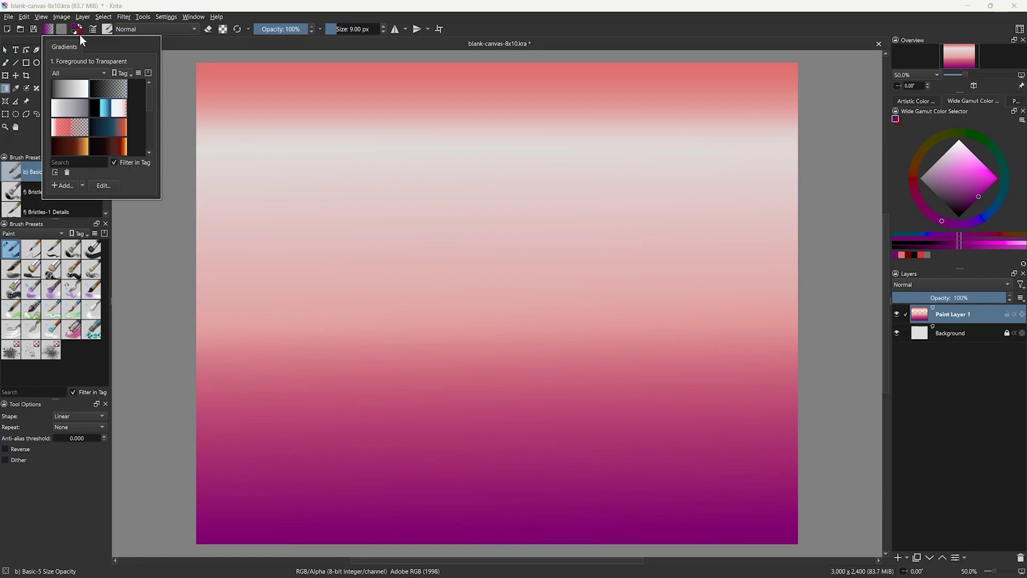
left_click(70, 146)
left_click(75, 415)
left_click(67, 437)
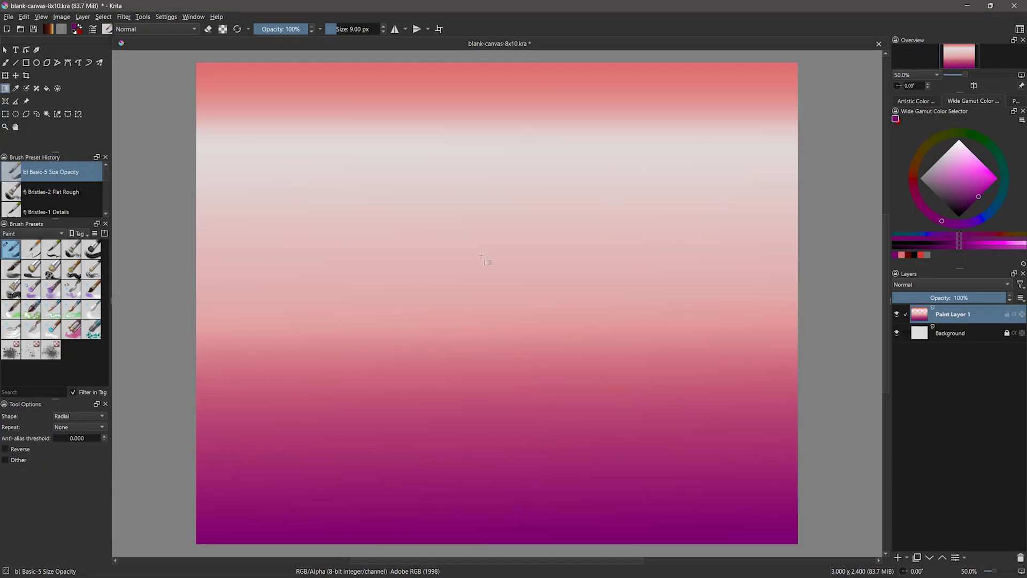
mouse_move(478, 257)
left_mouse_down()
mouse_move(500, 258)
mouse_move(797, 108)
left_mouse_up()
left_click(5, 448)
left_click_drag(463, 321, 726, 253)
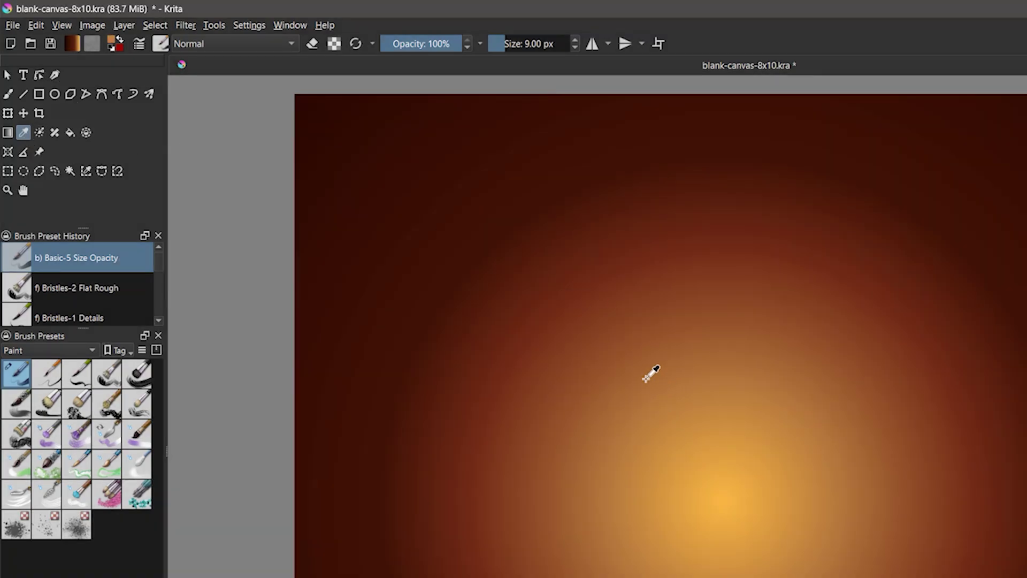
Sample three spots on the gradient to set a reddish-brown foreground colour.
left_click(628, 341)
left_click(570, 287)
left_click(470, 220)
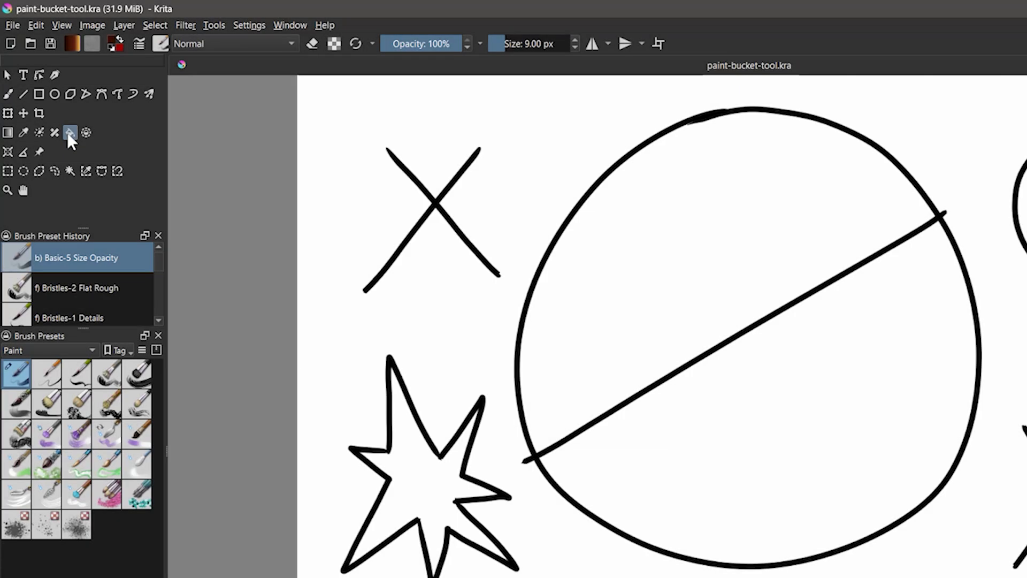
Switch to the Fill tool and enlarge the Tool Options panel to show all fill settings.
left_click(69, 134)
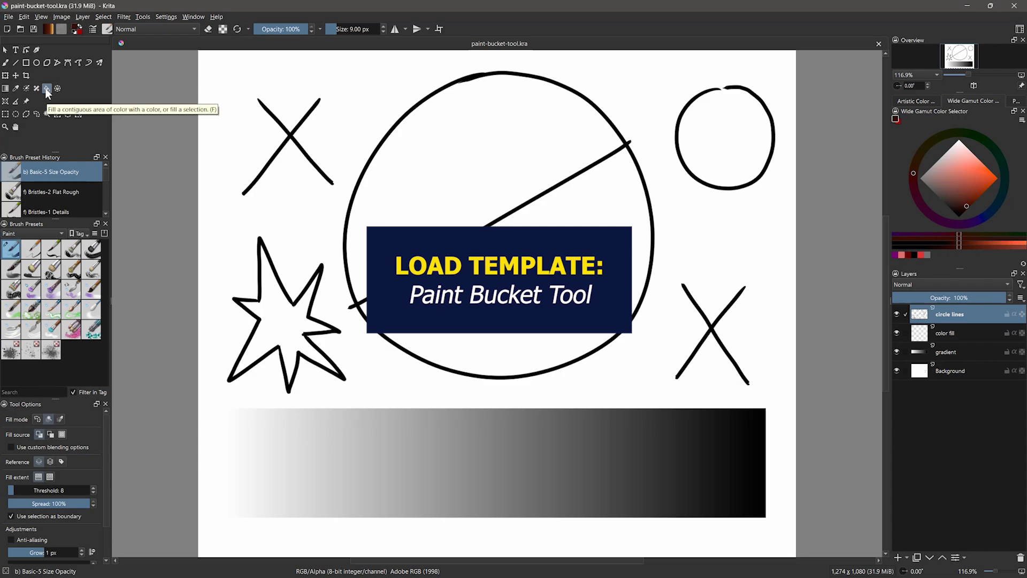
left_click(523, 297)
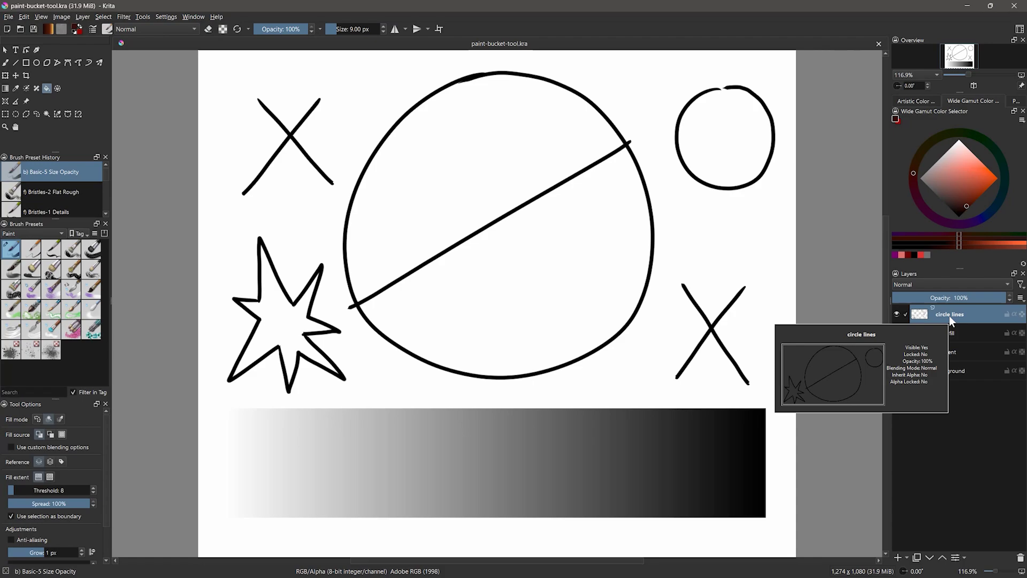
left_click_drag(71, 398, 71, 332)
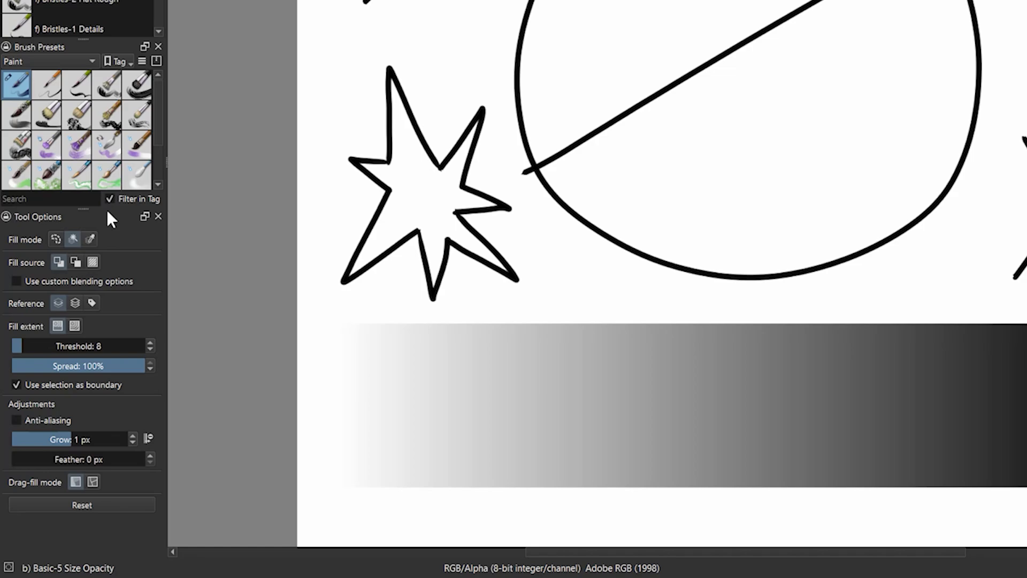
Reset fill settings to defaults, then fill the circle's lower half and the star purple.
left_click(81, 505)
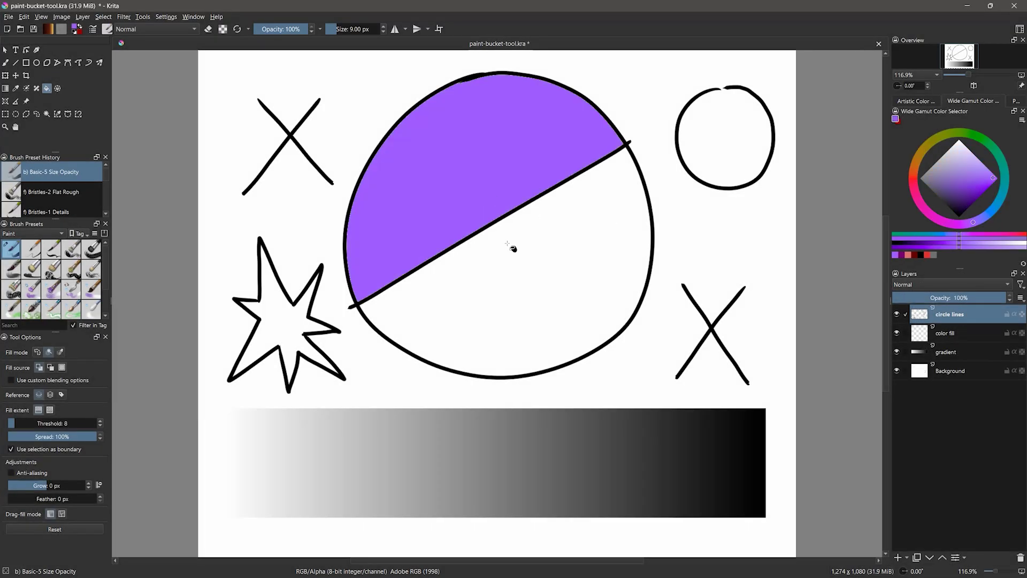
left_click(516, 247)
left_click(723, 91)
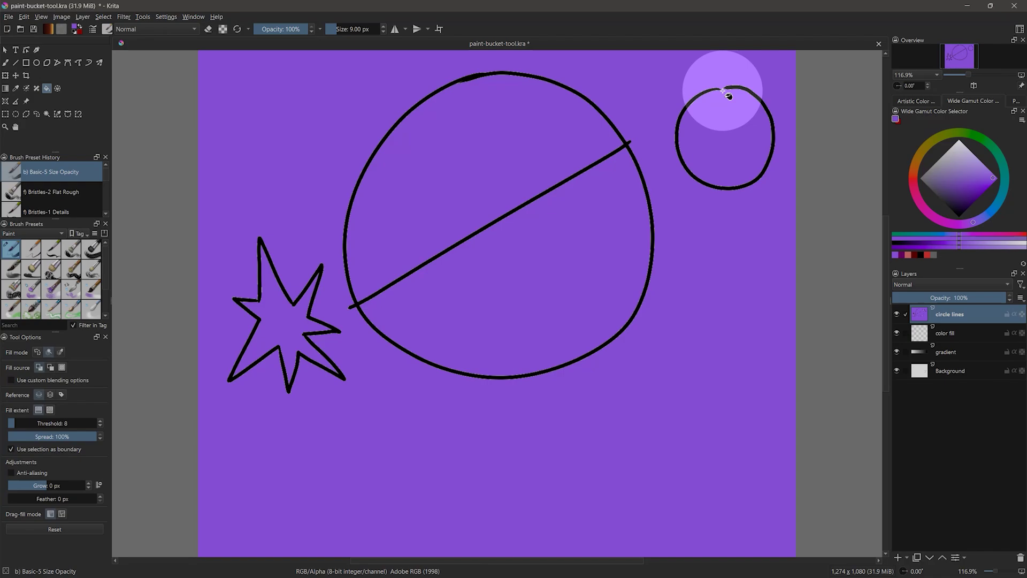
left_click(9, 17)
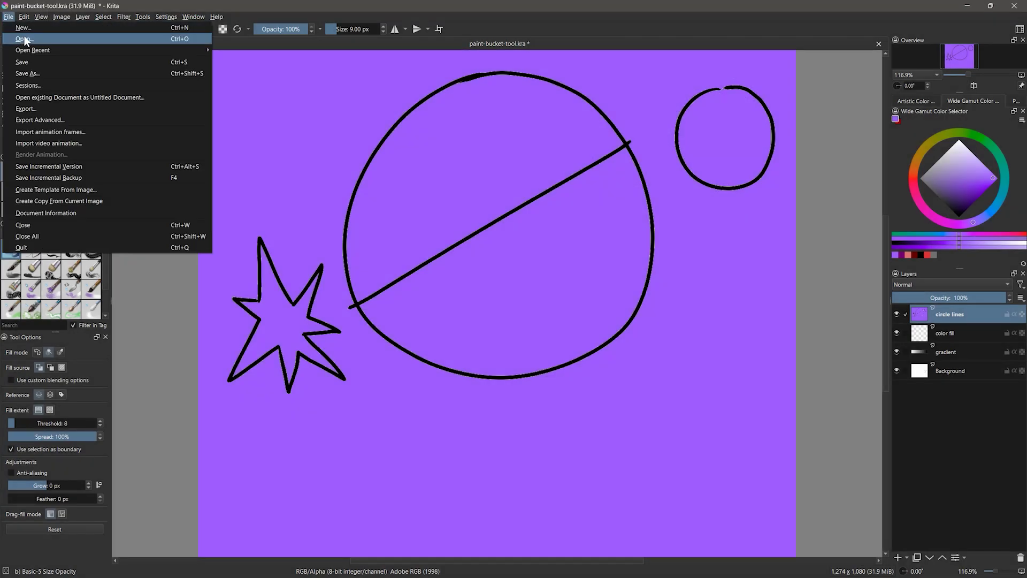
mouse_move(124, 51)
left_click(297, 55)
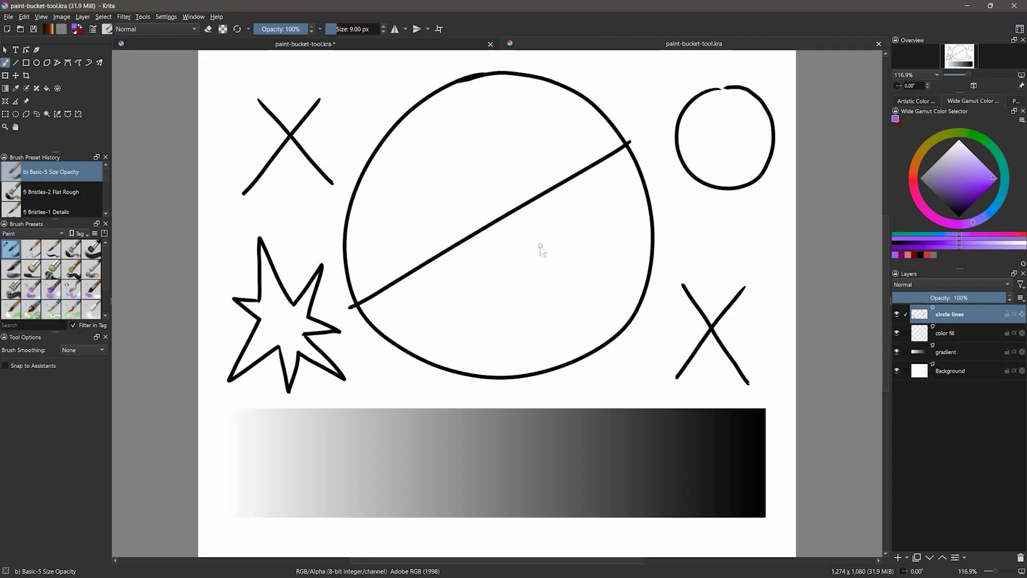
left_click(47, 89)
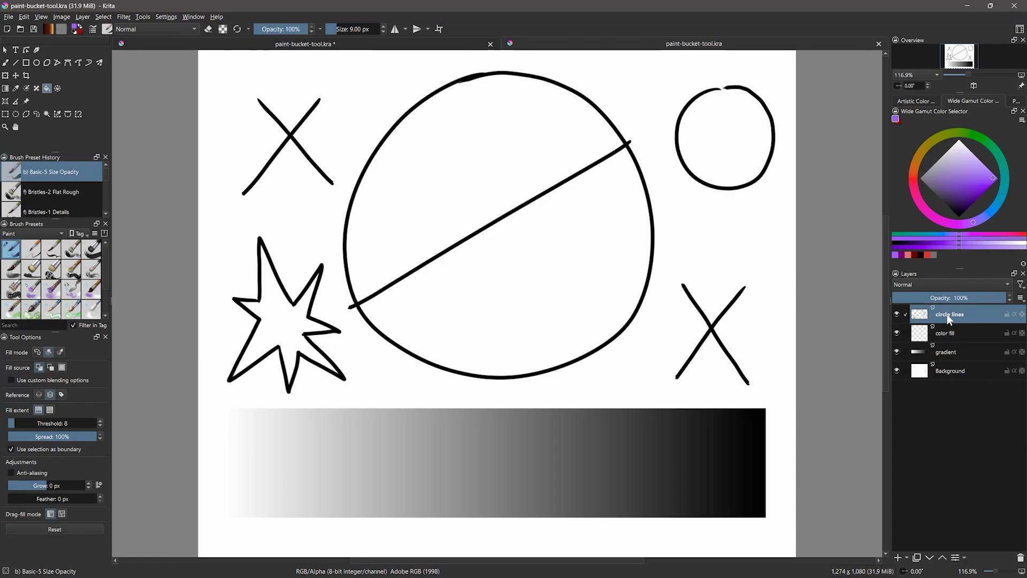
On the color fill layer, fill both circle halves purple and toggle layer visibility to compare.
left_click(948, 332)
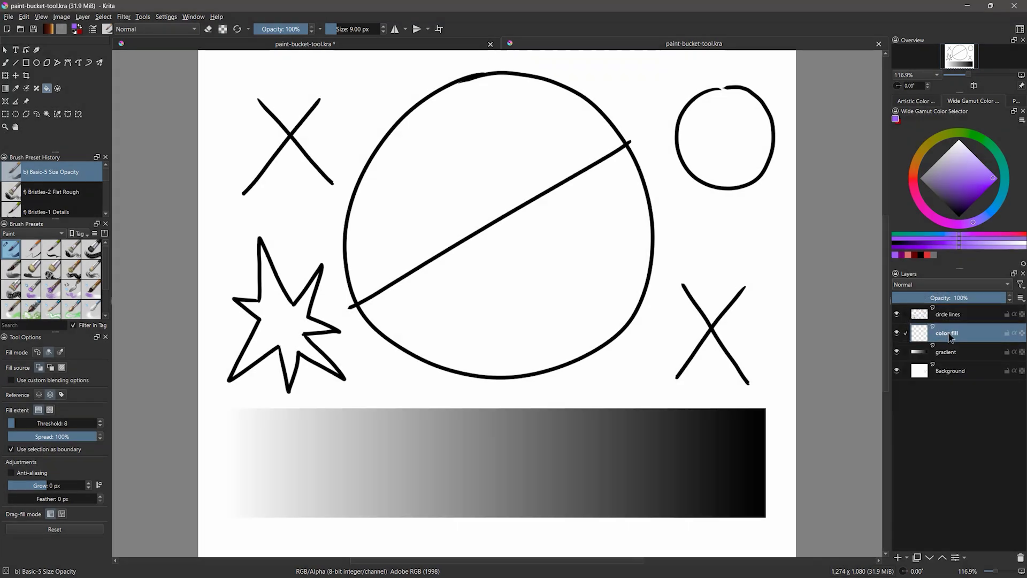
left_click(535, 275)
left_click(477, 195)
left_click(896, 332)
left_click(897, 334)
left_click(898, 315)
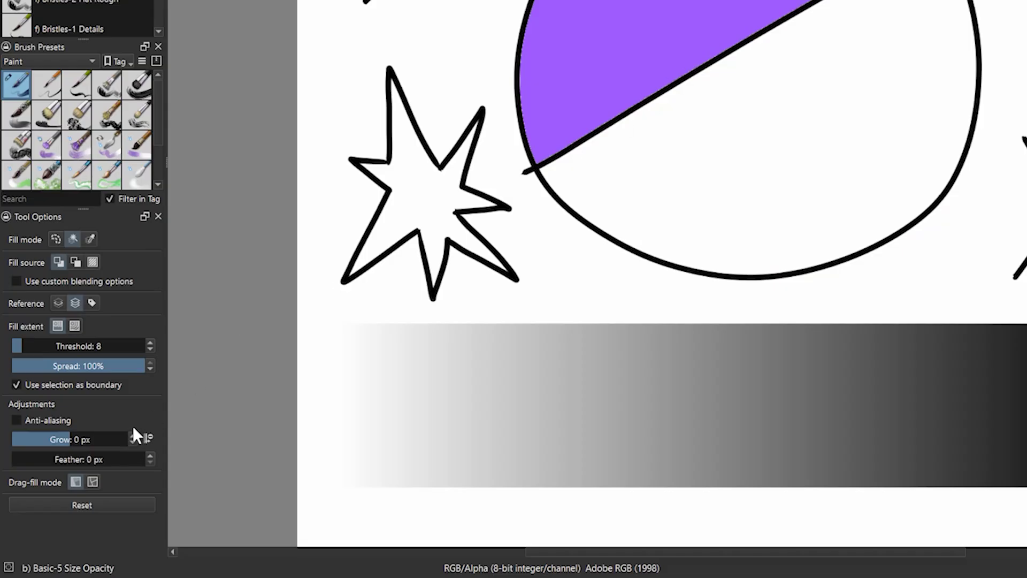
Set Grow to 2 px and refill the circle, covering the gap beside the diagonal line.
left_click(88, 483)
left_click(88, 483)
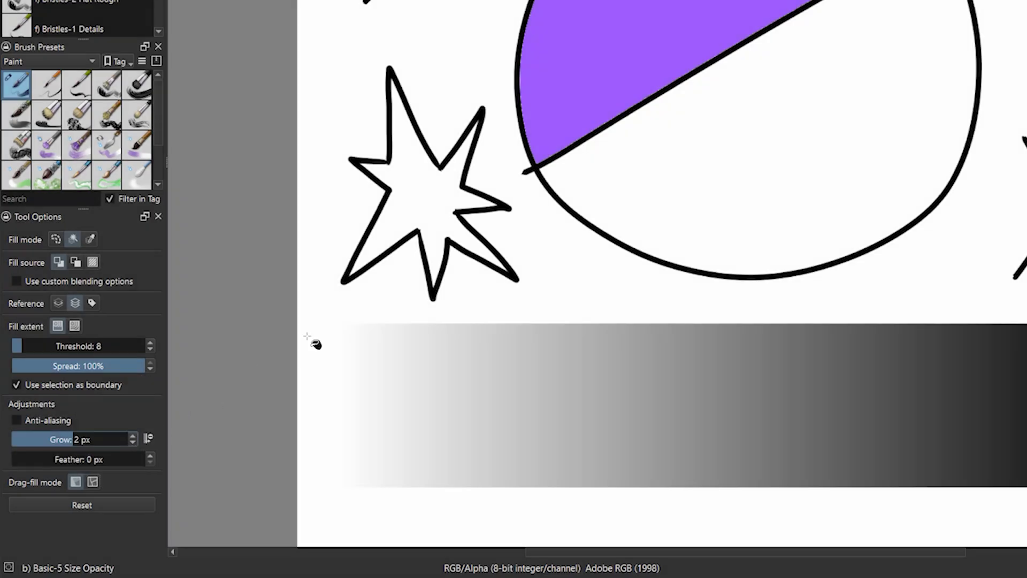
left_click(489, 292)
scroll(492, 236, "up", 5)
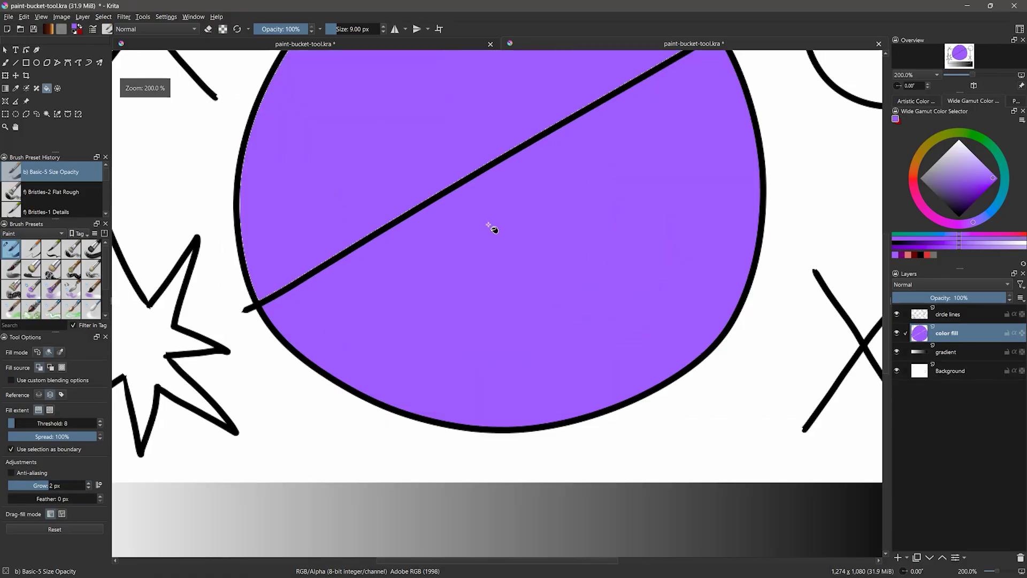
left_click_drag(459, 180, 502, 330)
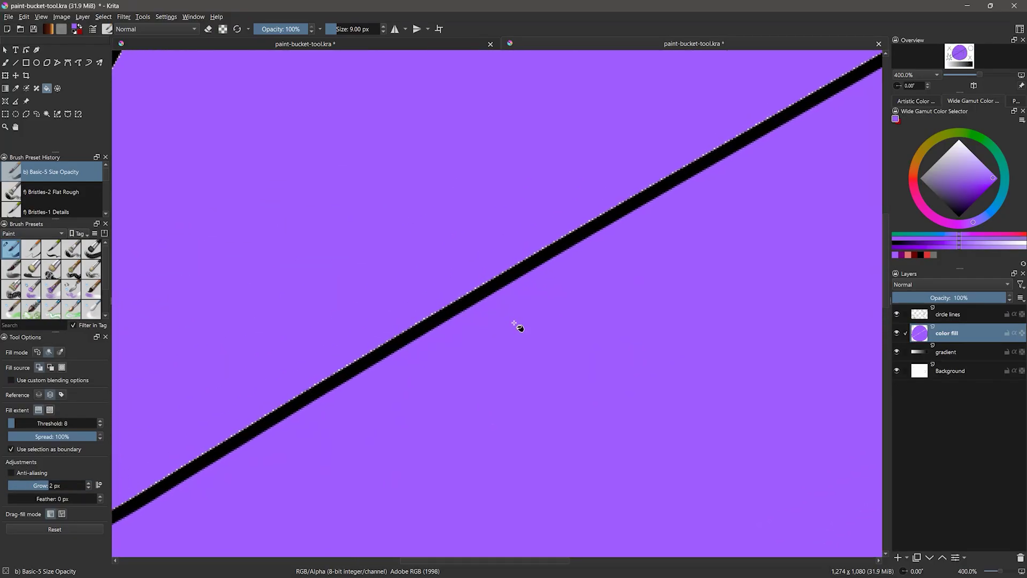
left_click(481, 321)
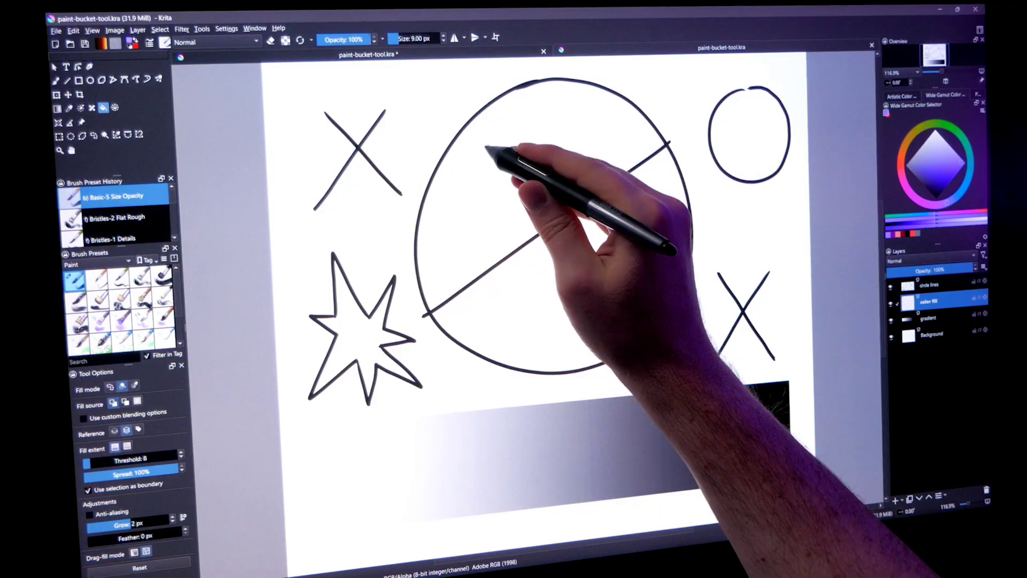
left_click_drag(493, 156, 615, 303)
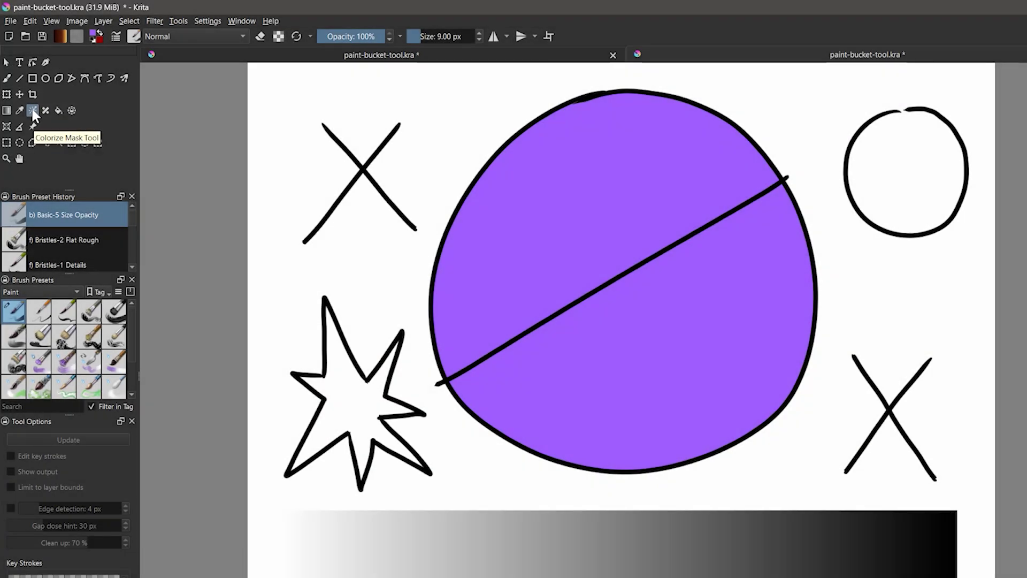
Reopen the unfilled paint-bucket-tool.kra from the recent files list.
left_click(71, 111)
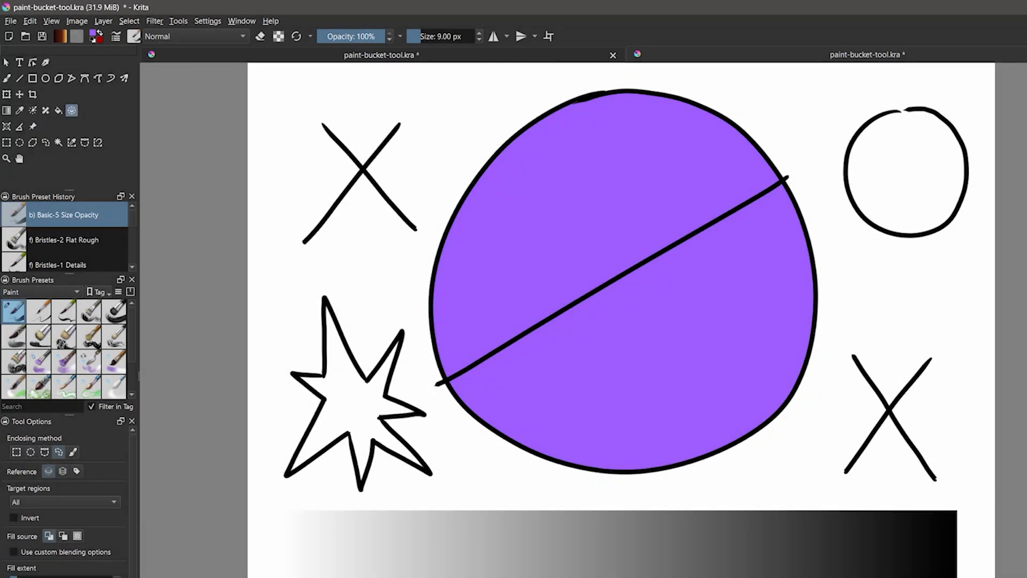
left_click(14, 20)
mouse_move(32, 62)
left_click(307, 66)
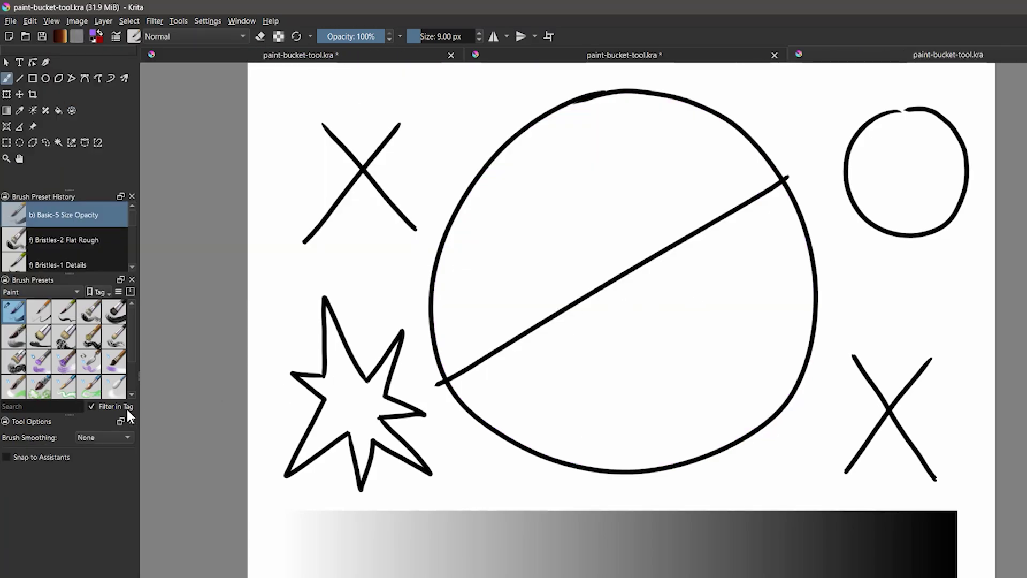
Set Enclose and Fill to lasso regions surrounded by black, Grow 2 px, on the color fill layer.
left_click(57, 111)
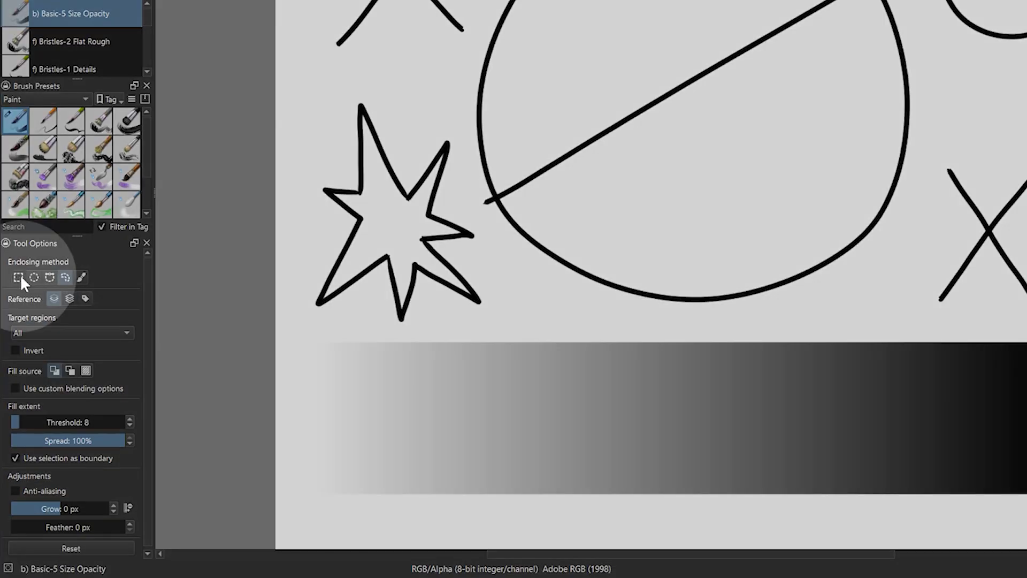
left_click(16, 452)
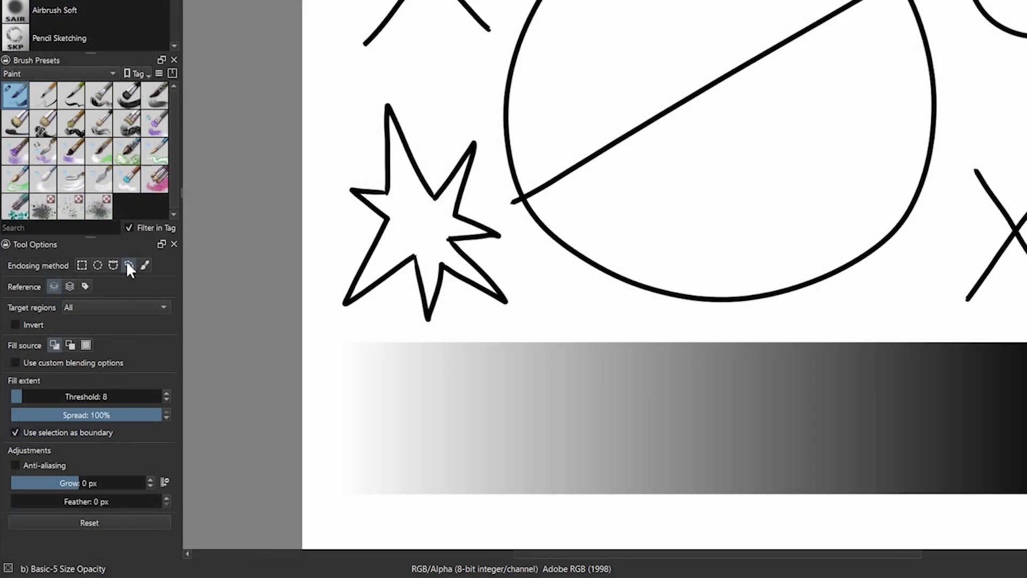
left_click(127, 263)
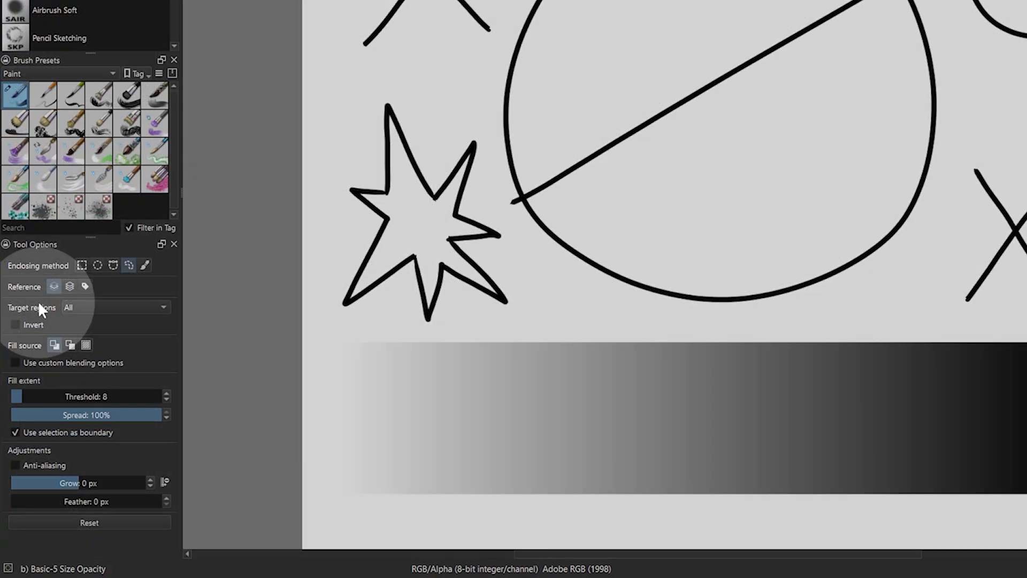
left_click(101, 306)
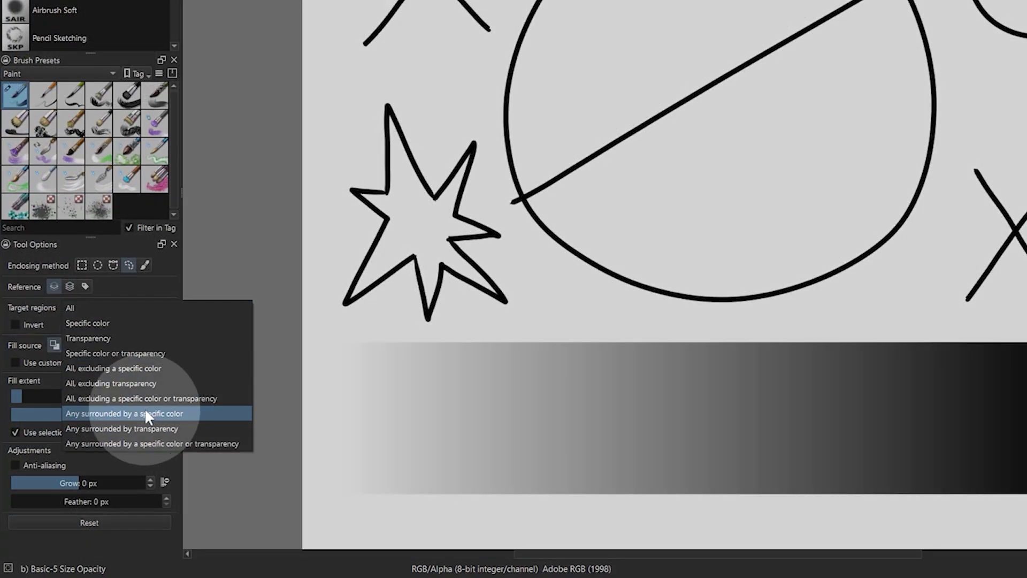
left_click(140, 411)
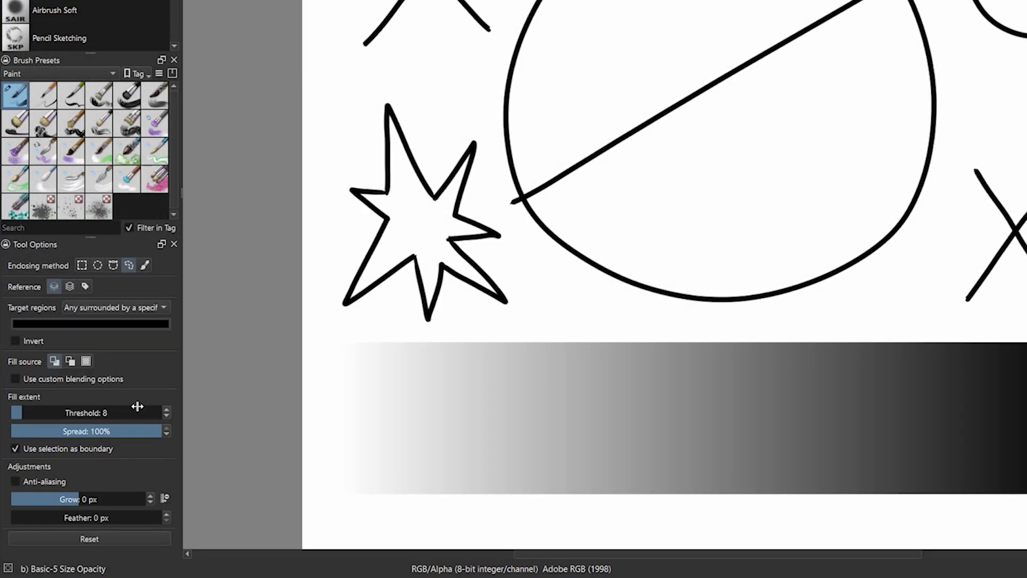
left_click(76, 317)
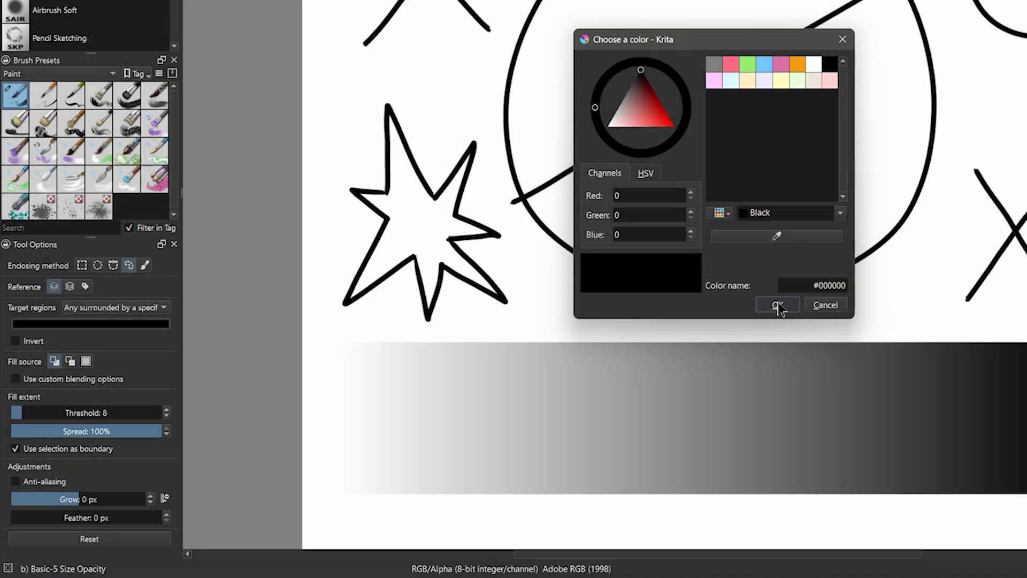
left_click(777, 305)
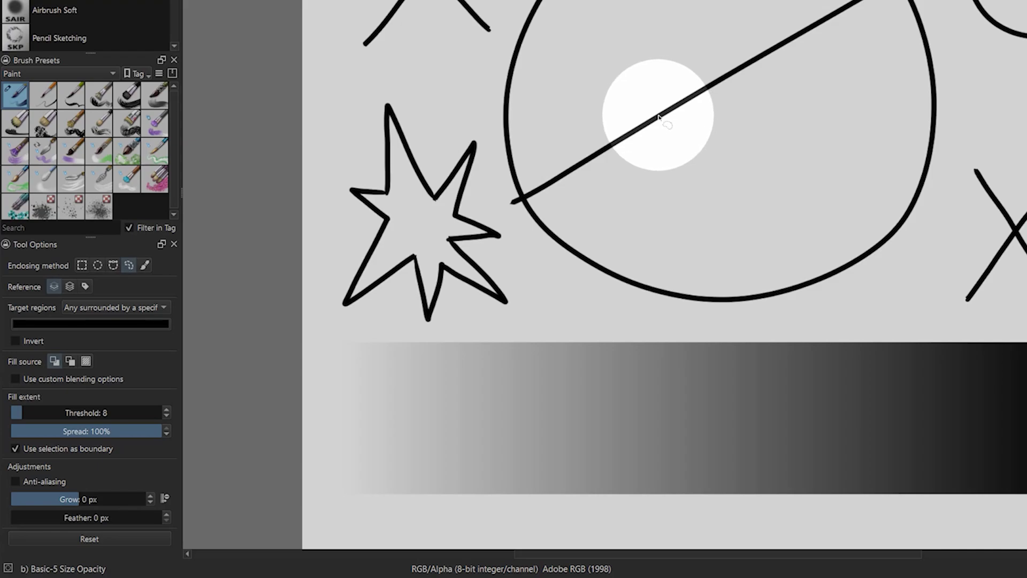
left_click(150, 495)
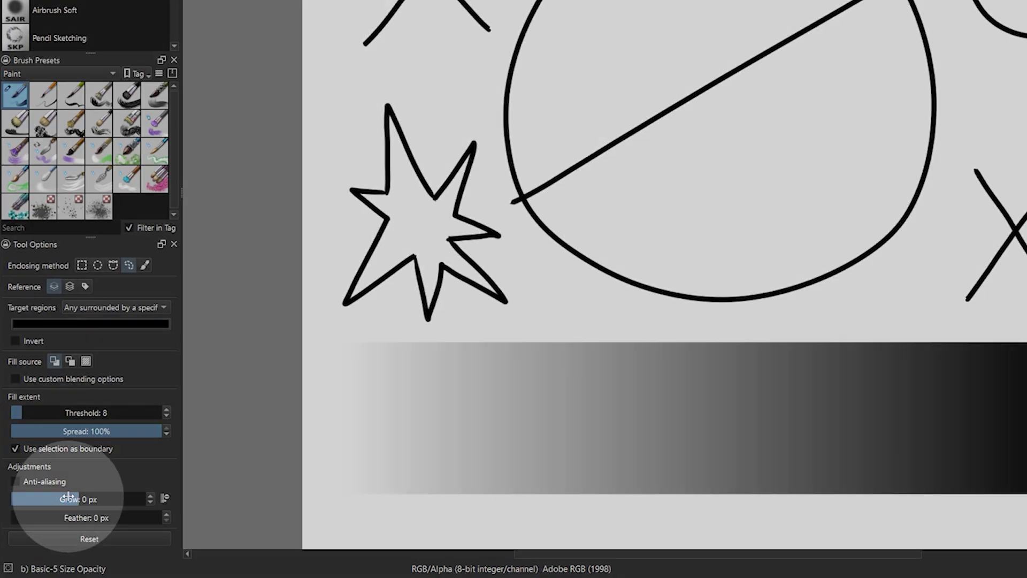
left_click(150, 495)
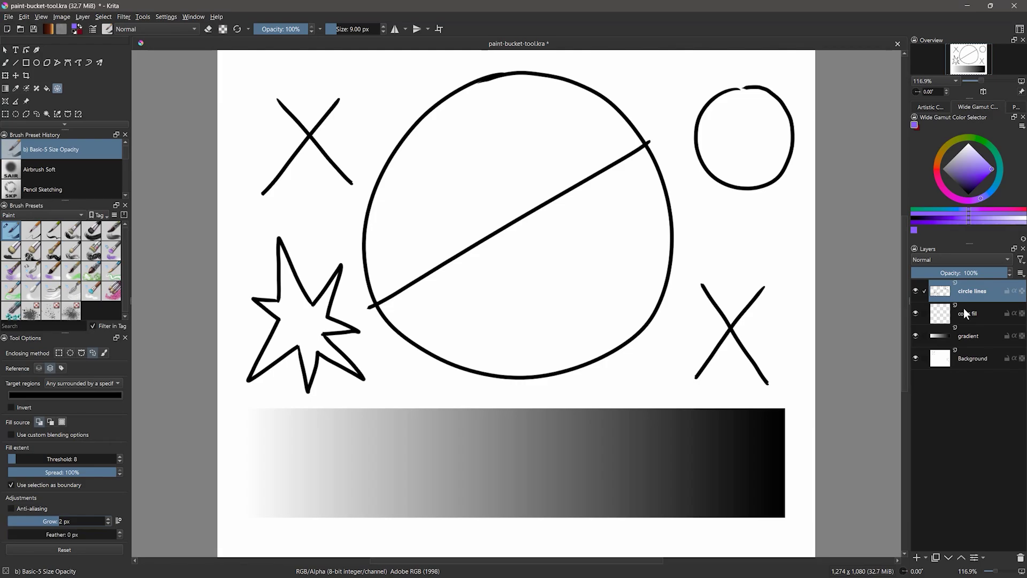
left_click(968, 314)
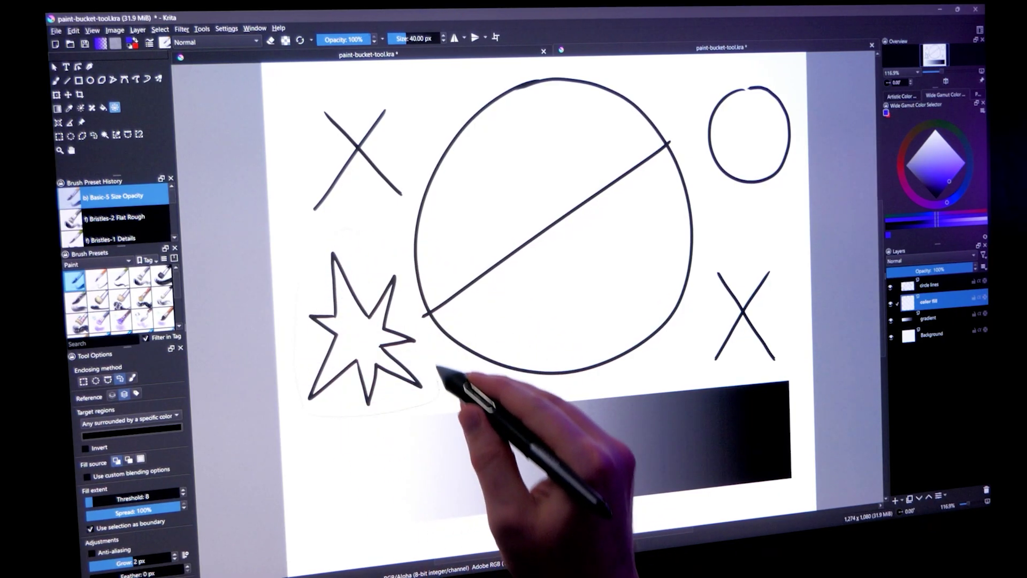
Fill the star purple, undo it, then lasso around both the star and circle.
left_click(321, 326)
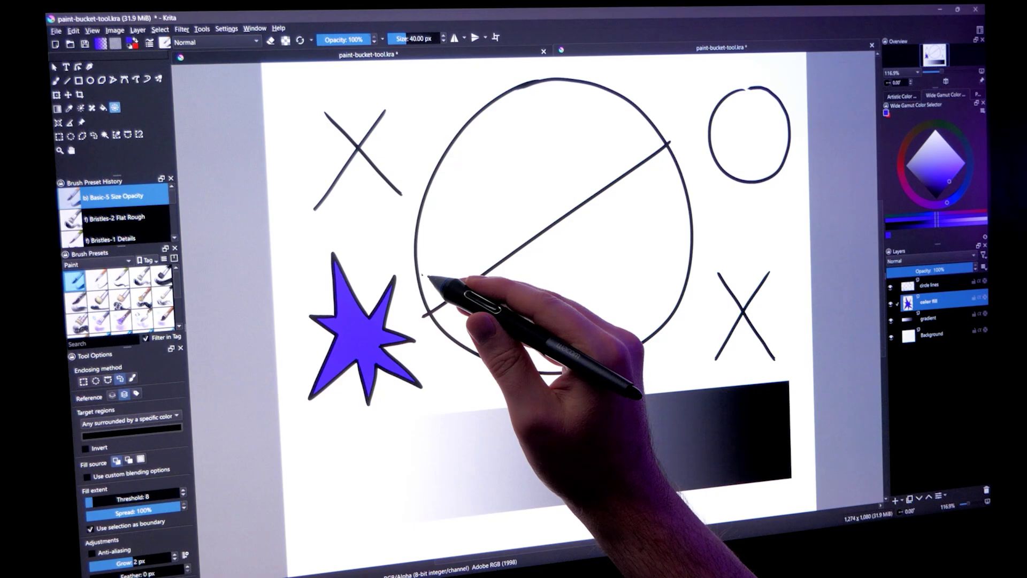
key("ctrl+z")
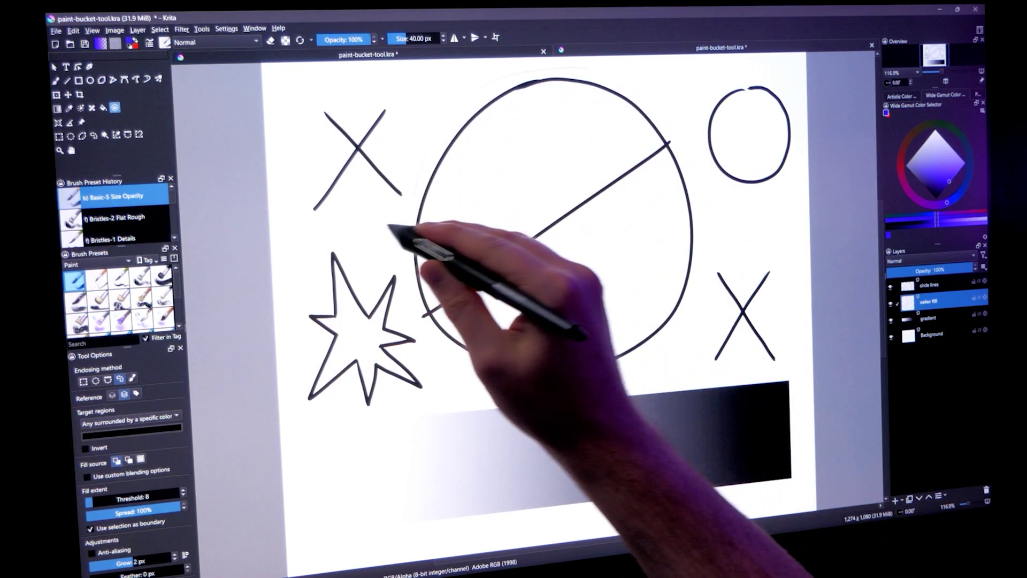
mouse_move(307, 416)
left_mouse_down()
mouse_move(482, 410)
mouse_move(715, 298)
mouse_move(592, 85)
mouse_move(700, 93)
left_mouse_up()
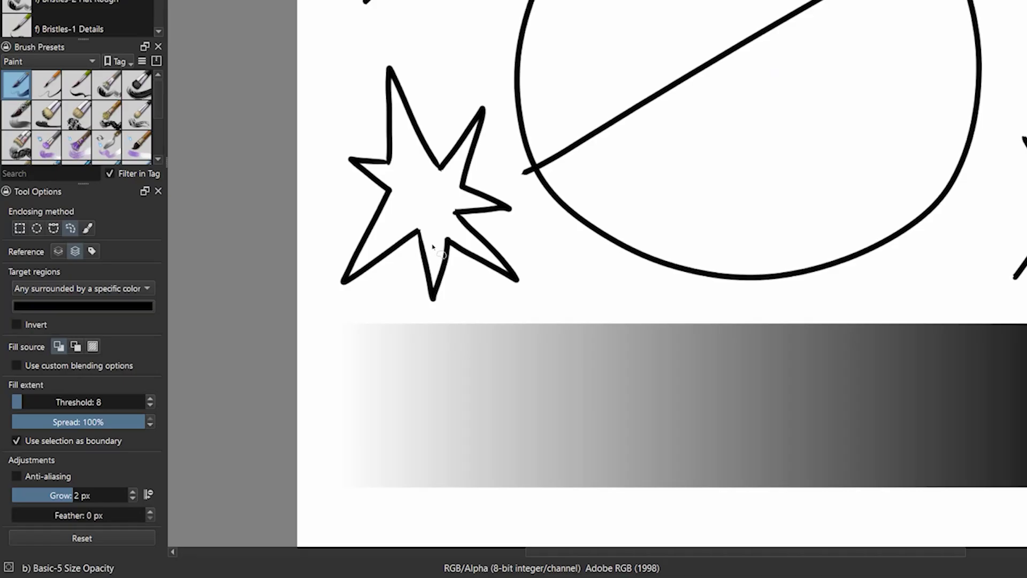
Switch the enclosing method to brush and paint over the star to fill it purple.
left_click(87, 227)
mouse_move(391, 71)
left_mouse_down()
mouse_move(432, 157)
mouse_move(508, 220)
left_mouse_up()
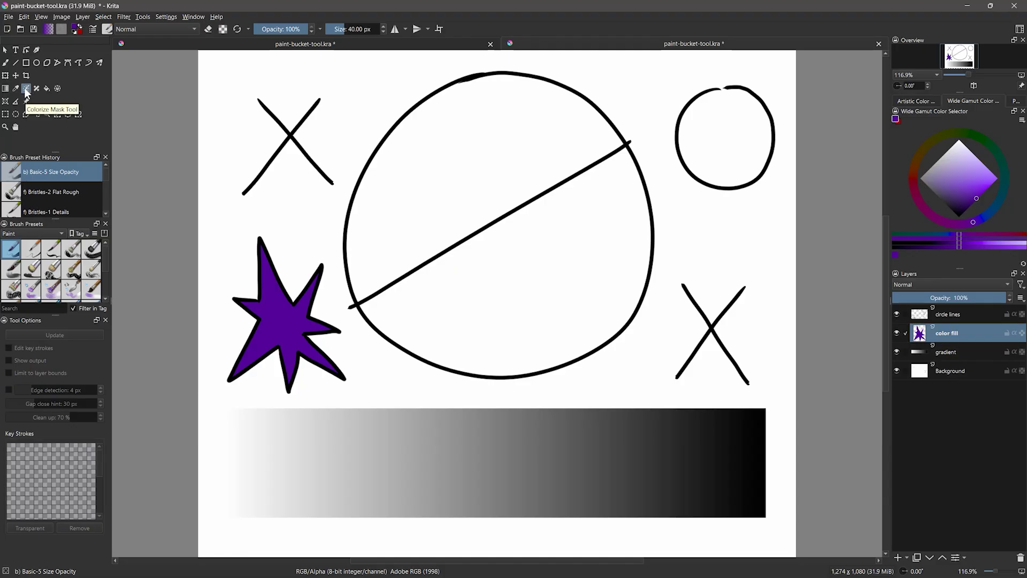
left_click(26, 88)
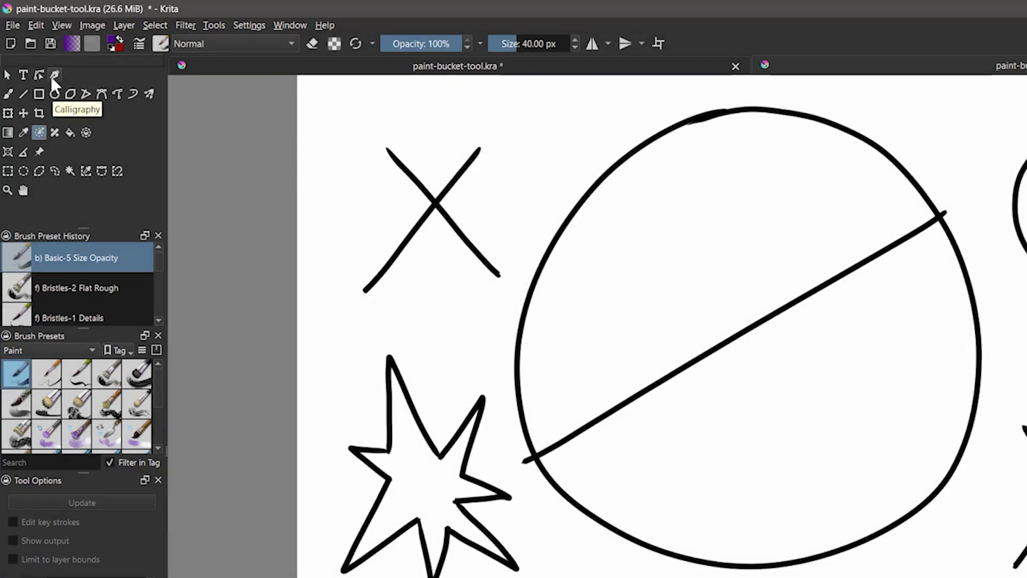
Open the File menu and move across to the View menu.
left_click(13, 25)
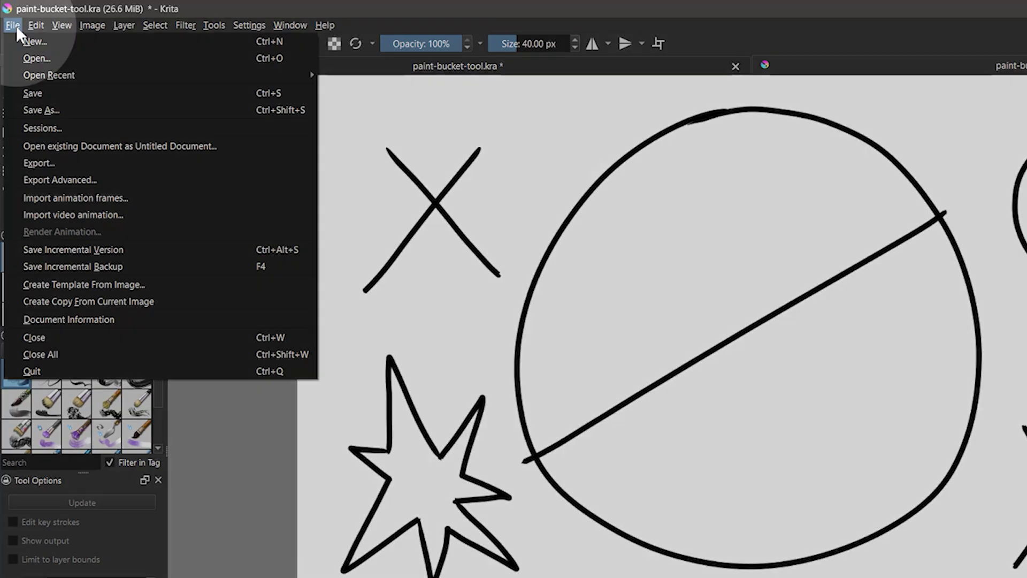
mouse_move(43, 25)
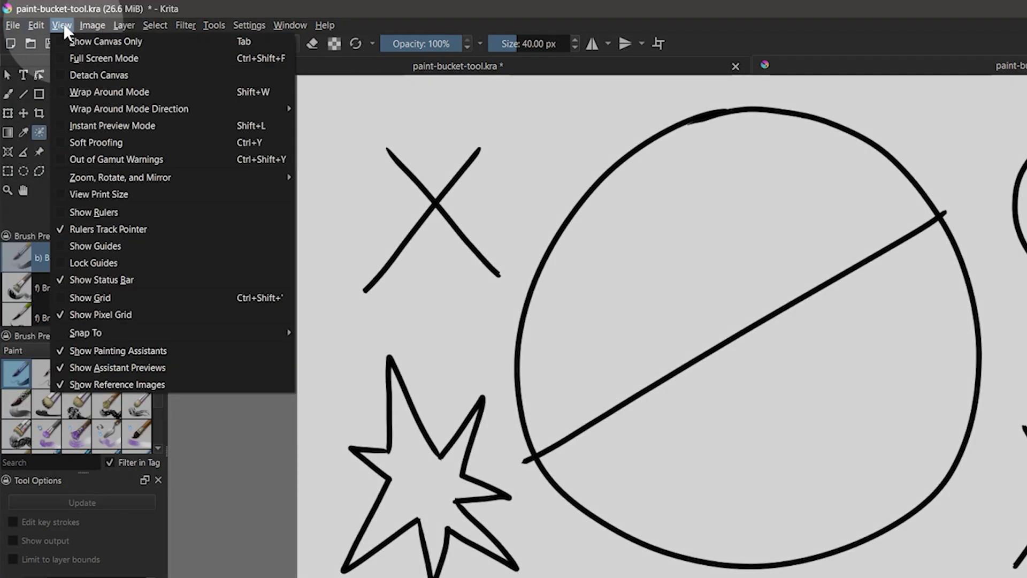